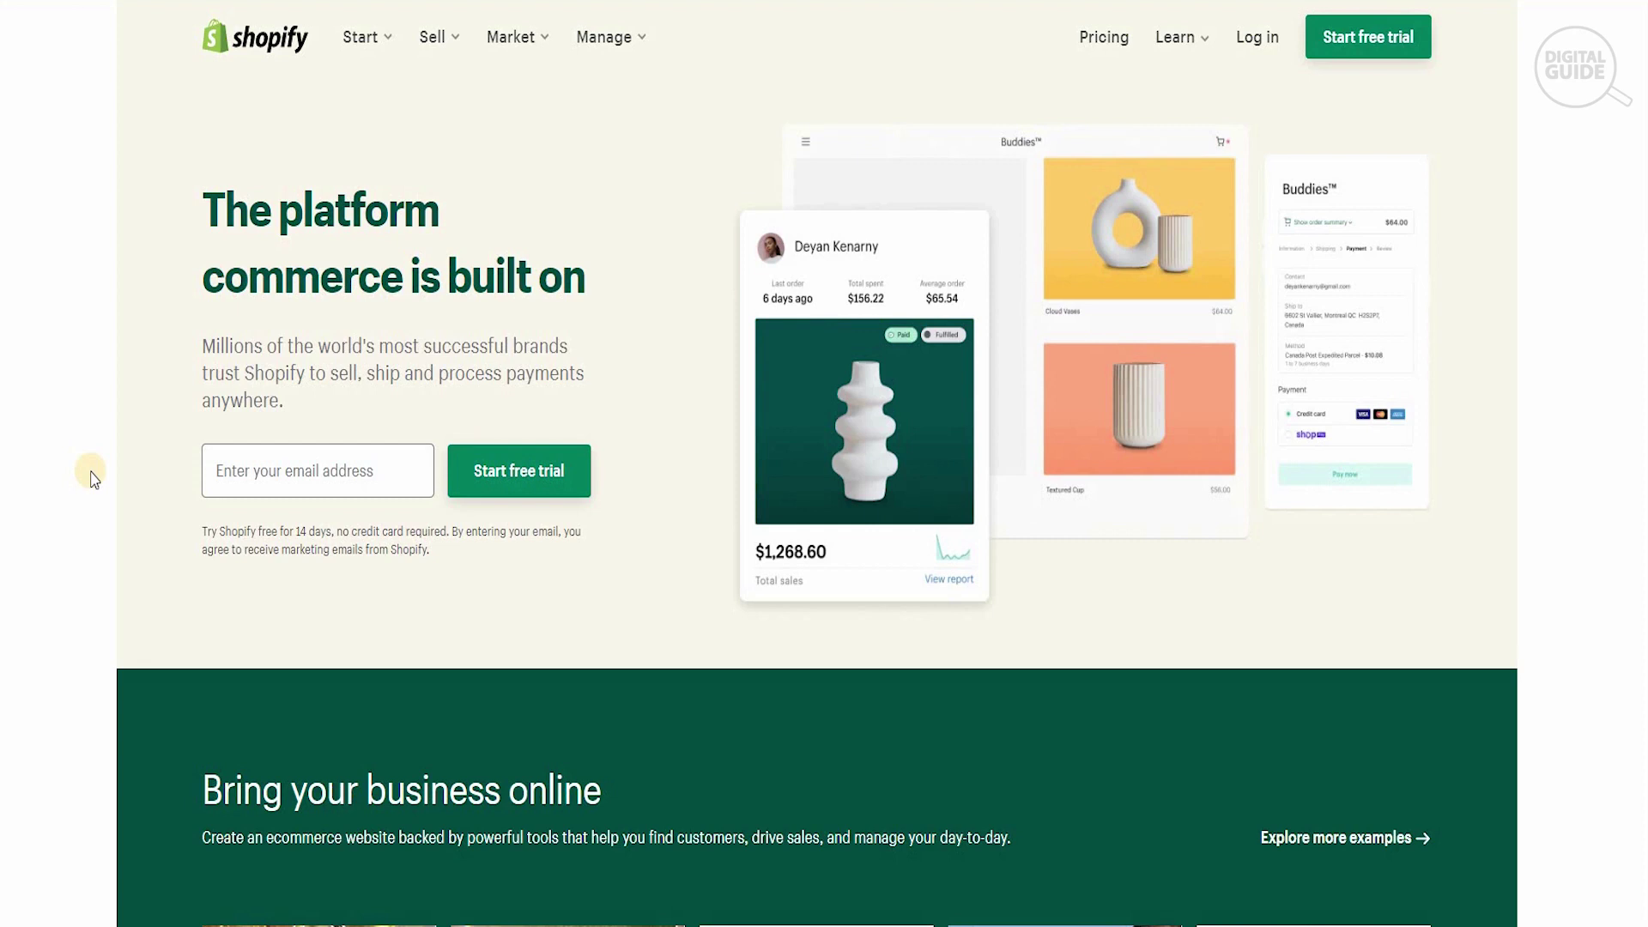
Step: Start Shopify's 14-day free trial with the account e-mail address
scroll(93, 478, down, 3)
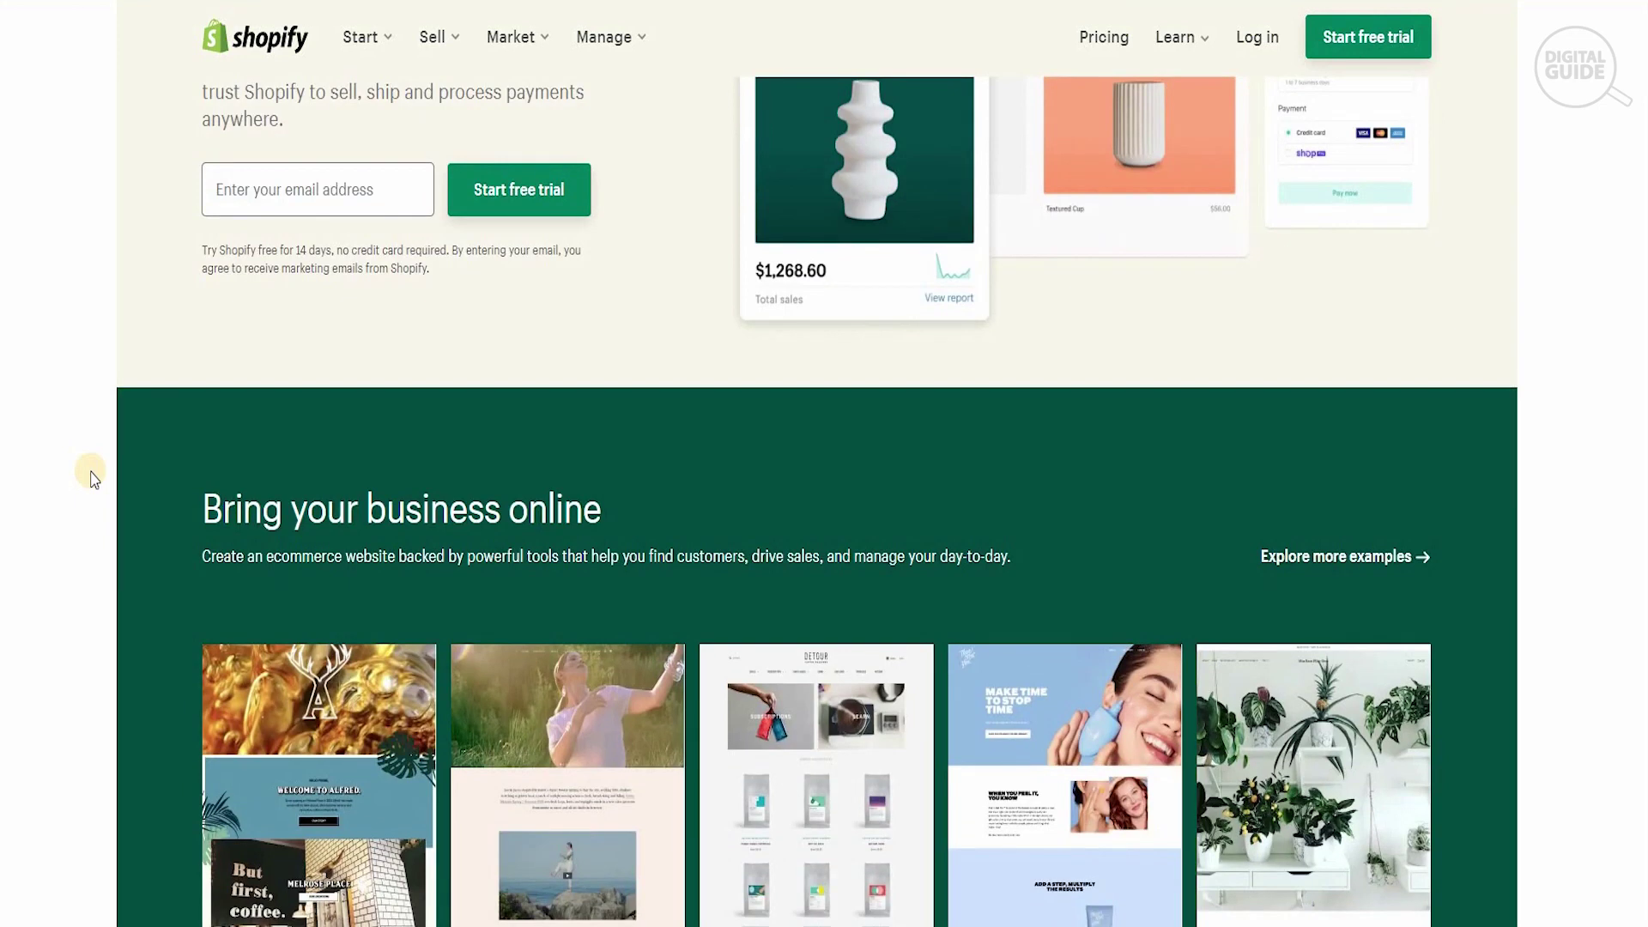
scroll(93, 477, down, 2)
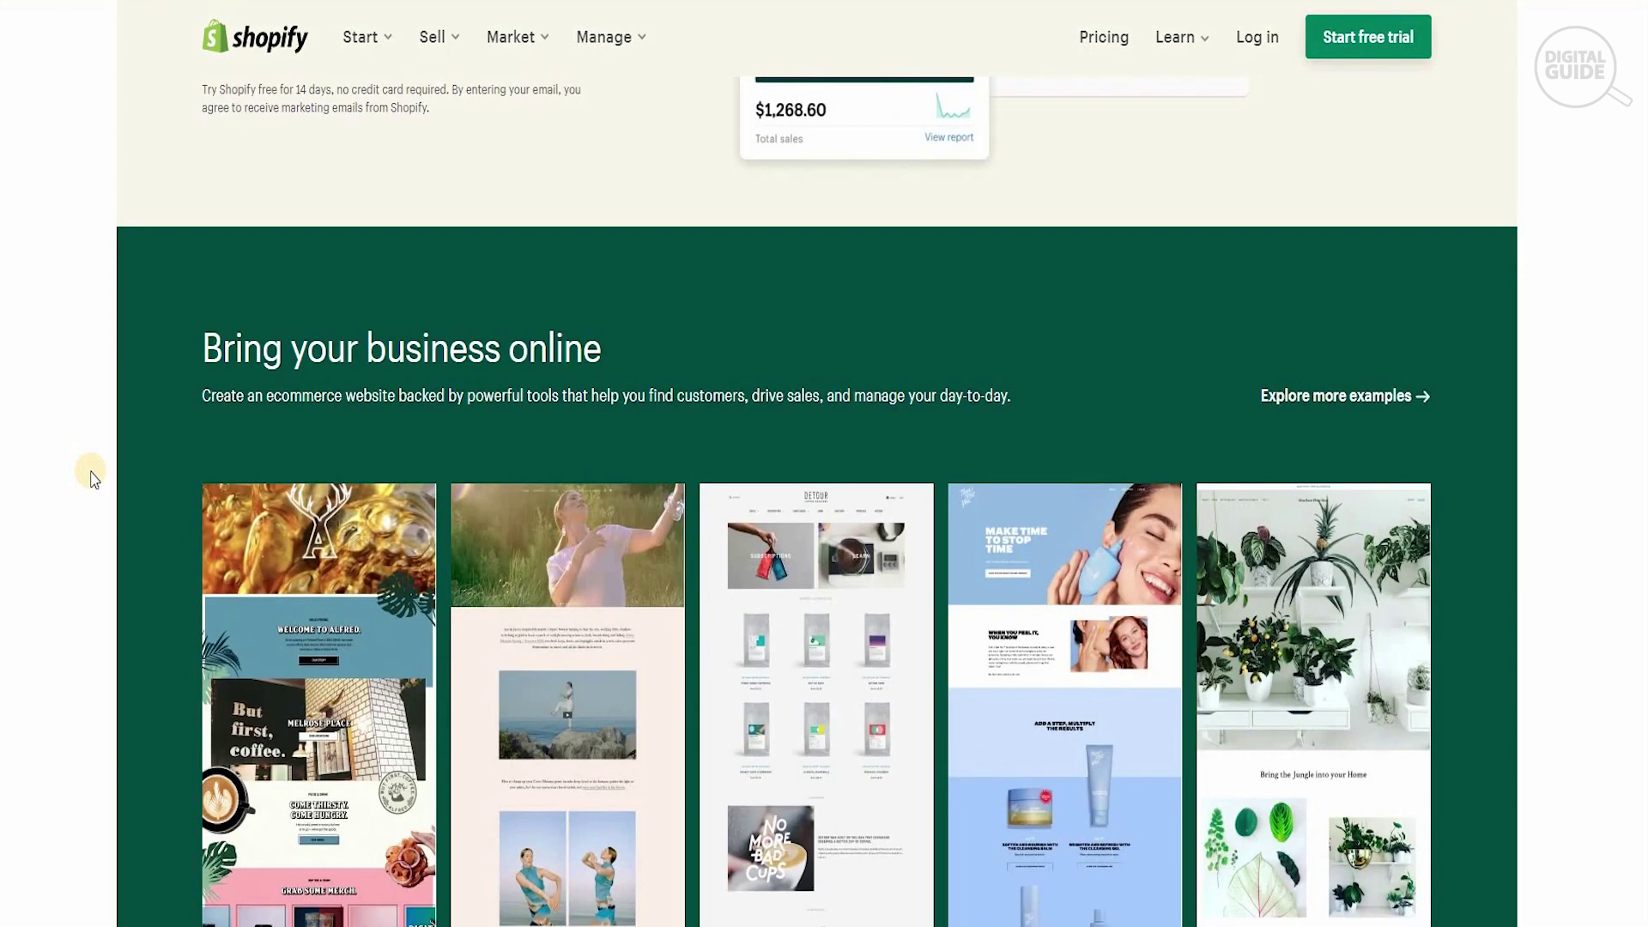
scroll(93, 477, down, 5)
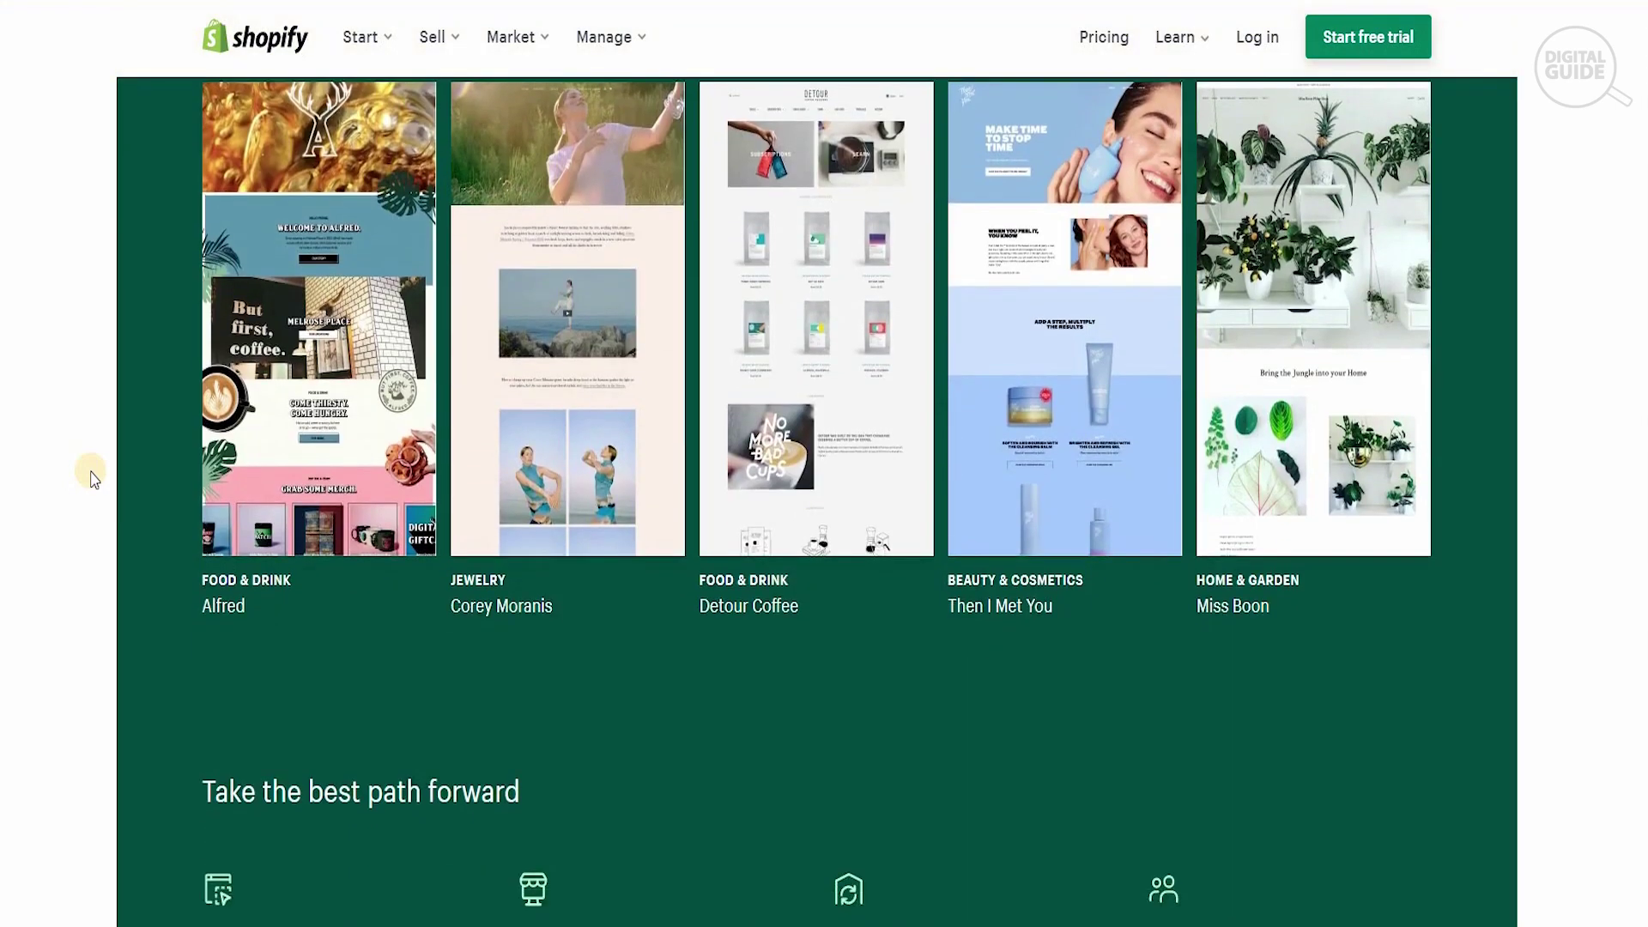
scroll(93, 478, down, 3)
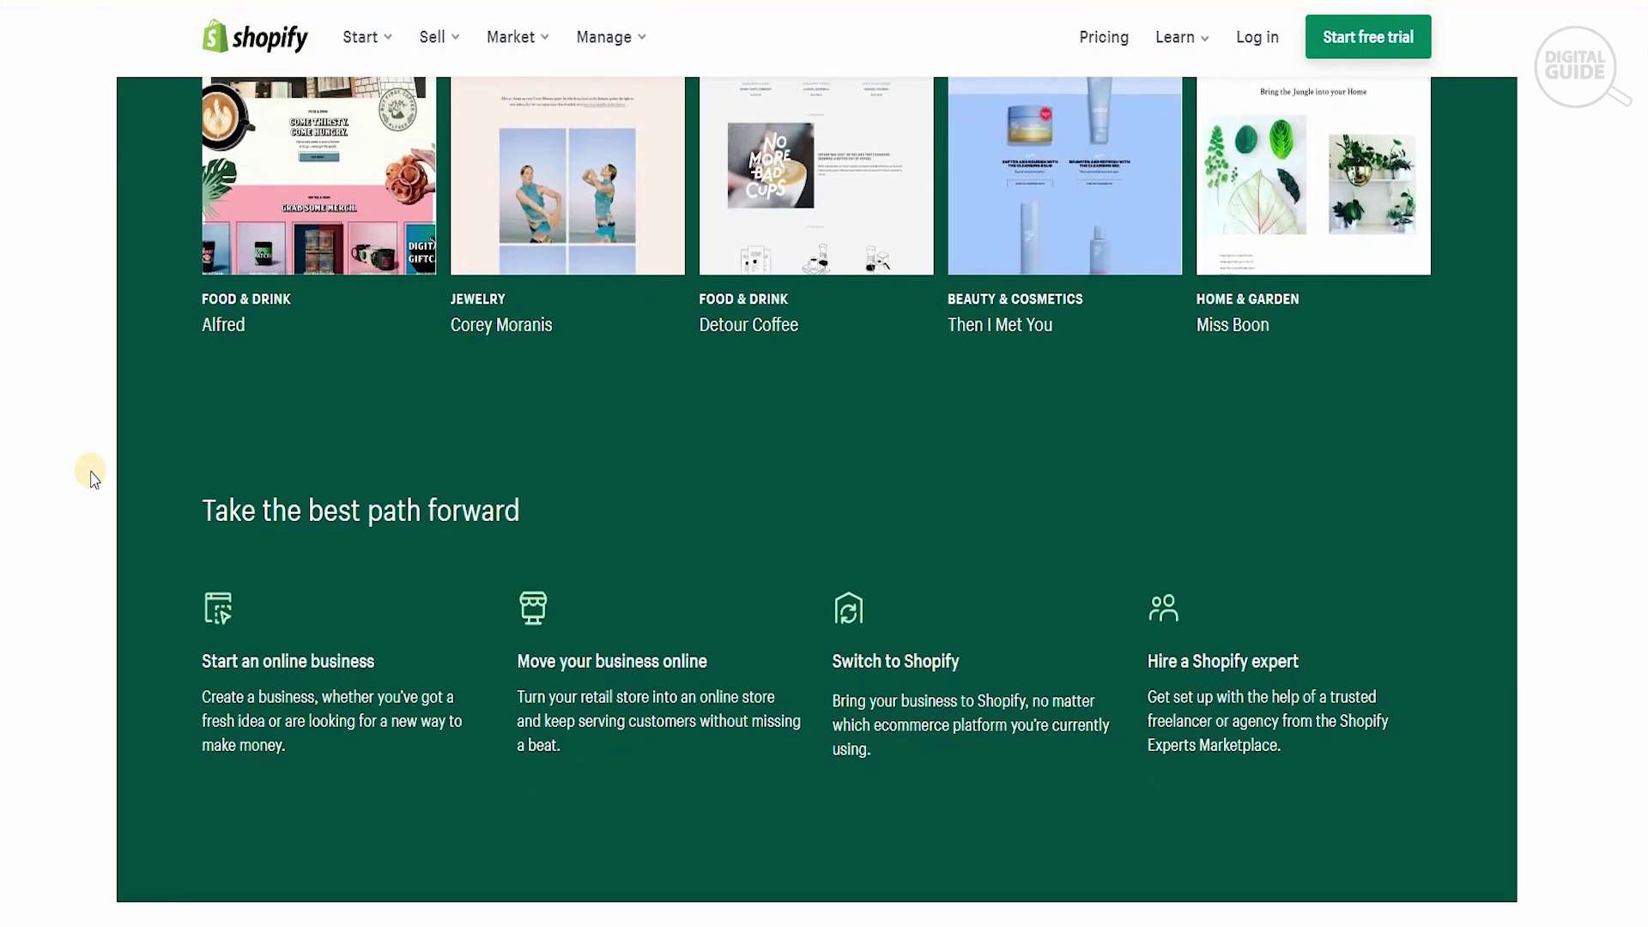
scroll(93, 477, down, 5)
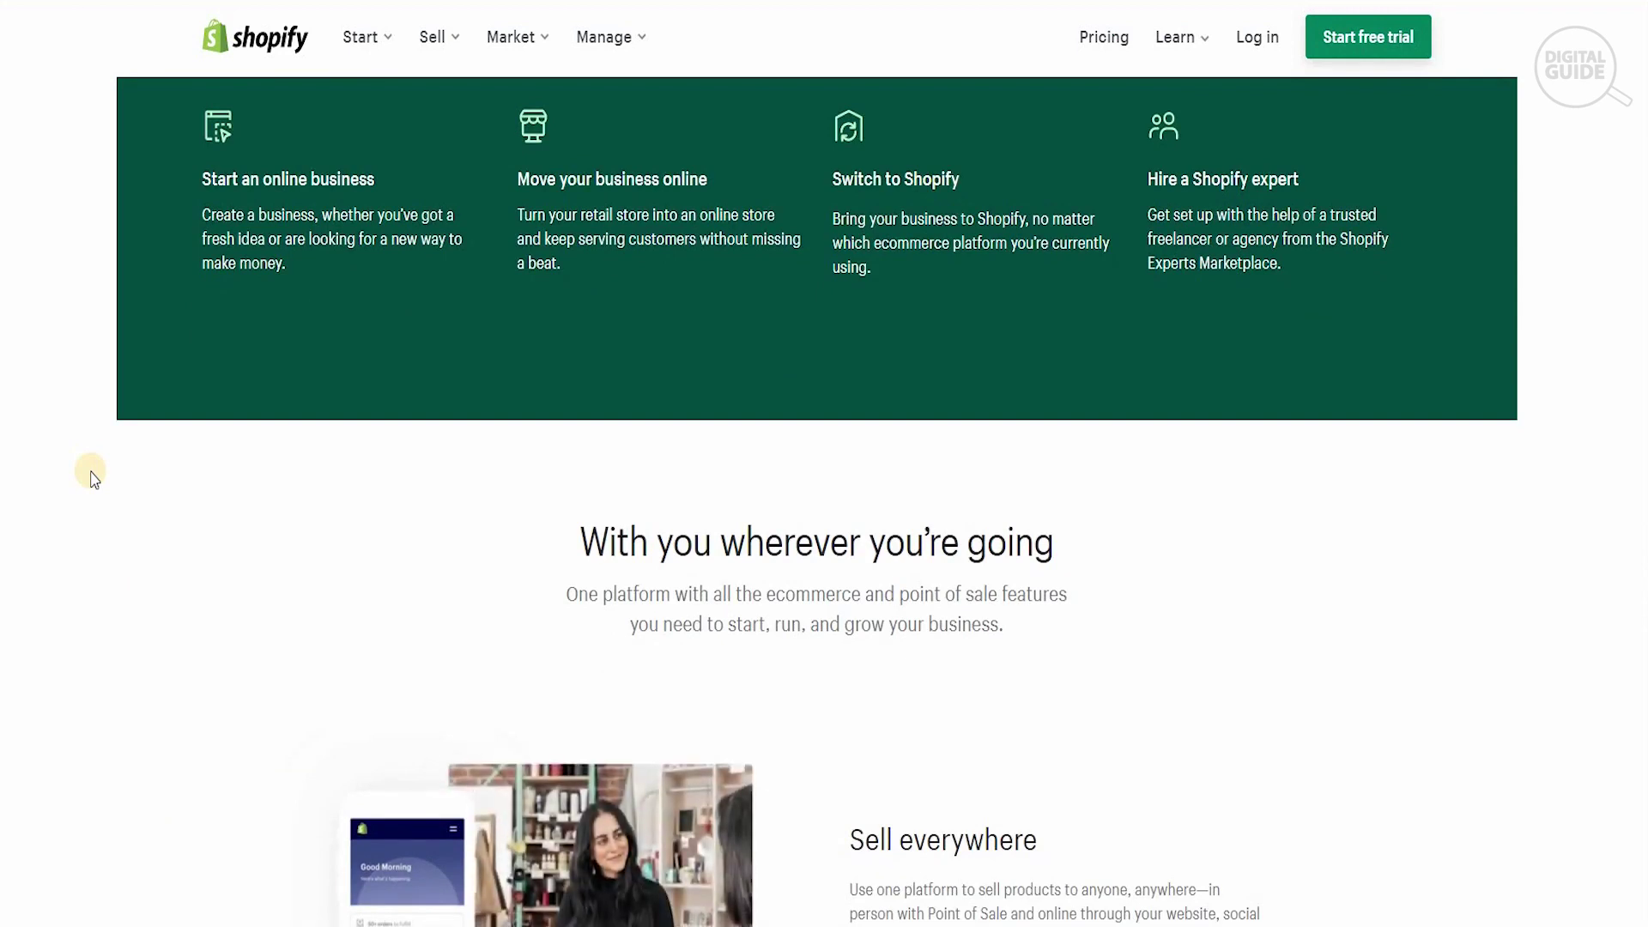
scroll(95, 479, down, 5)
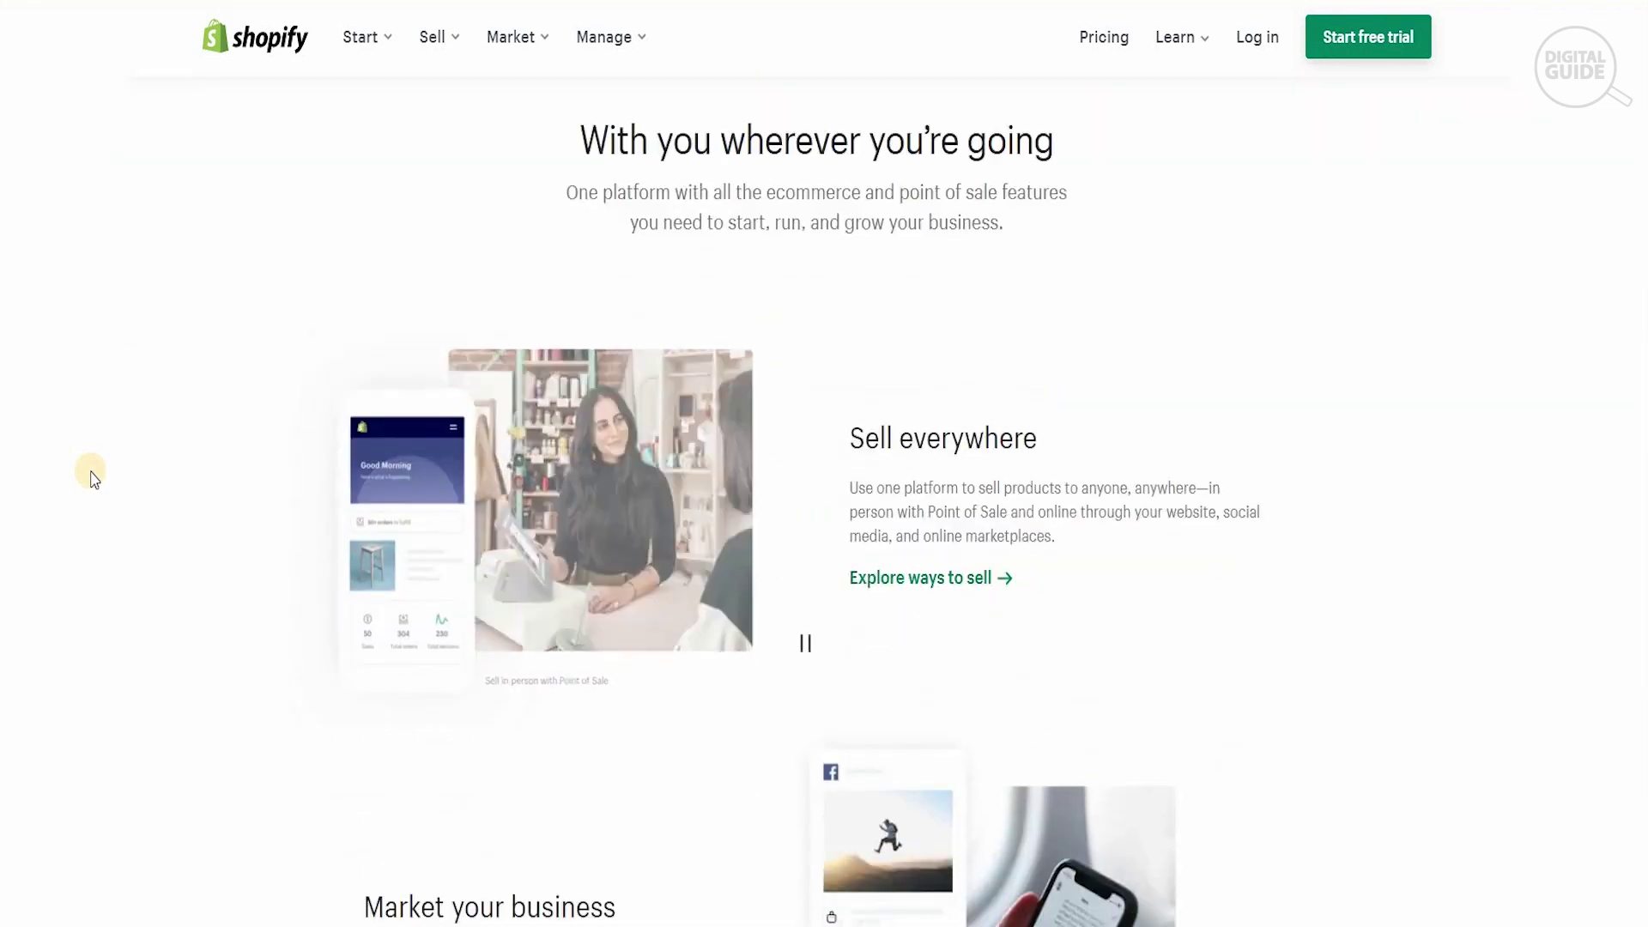
scroll(94, 479, down, 4)
scroll(94, 479, down, 4)
scroll(94, 479, down, 6)
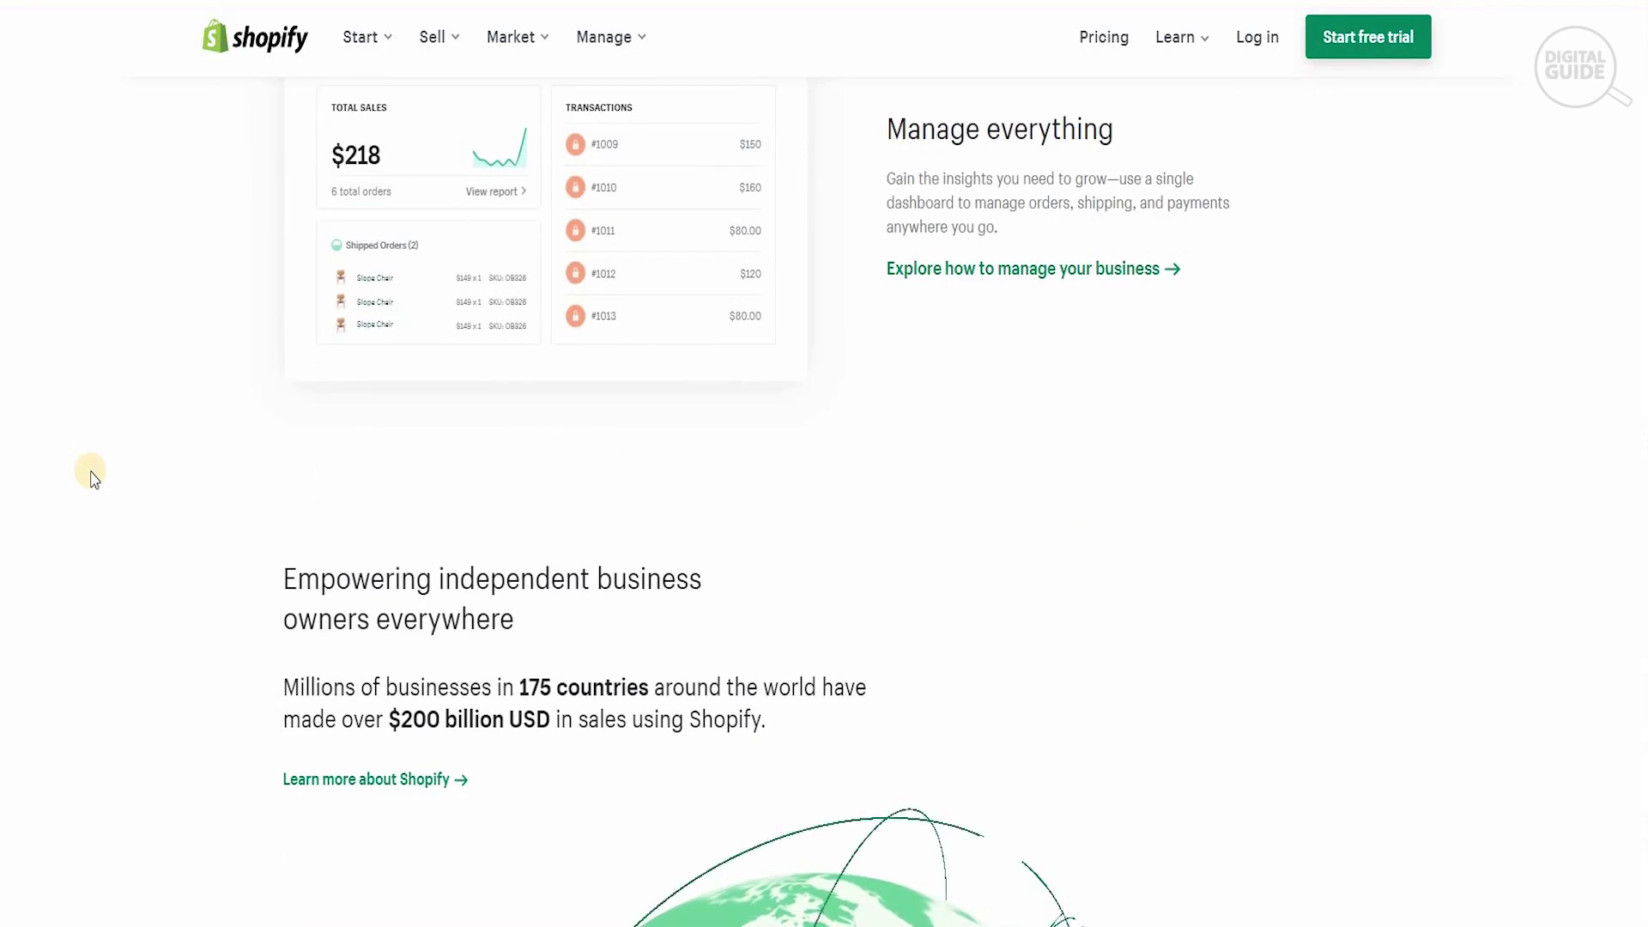
scroll(95, 478, down, 3)
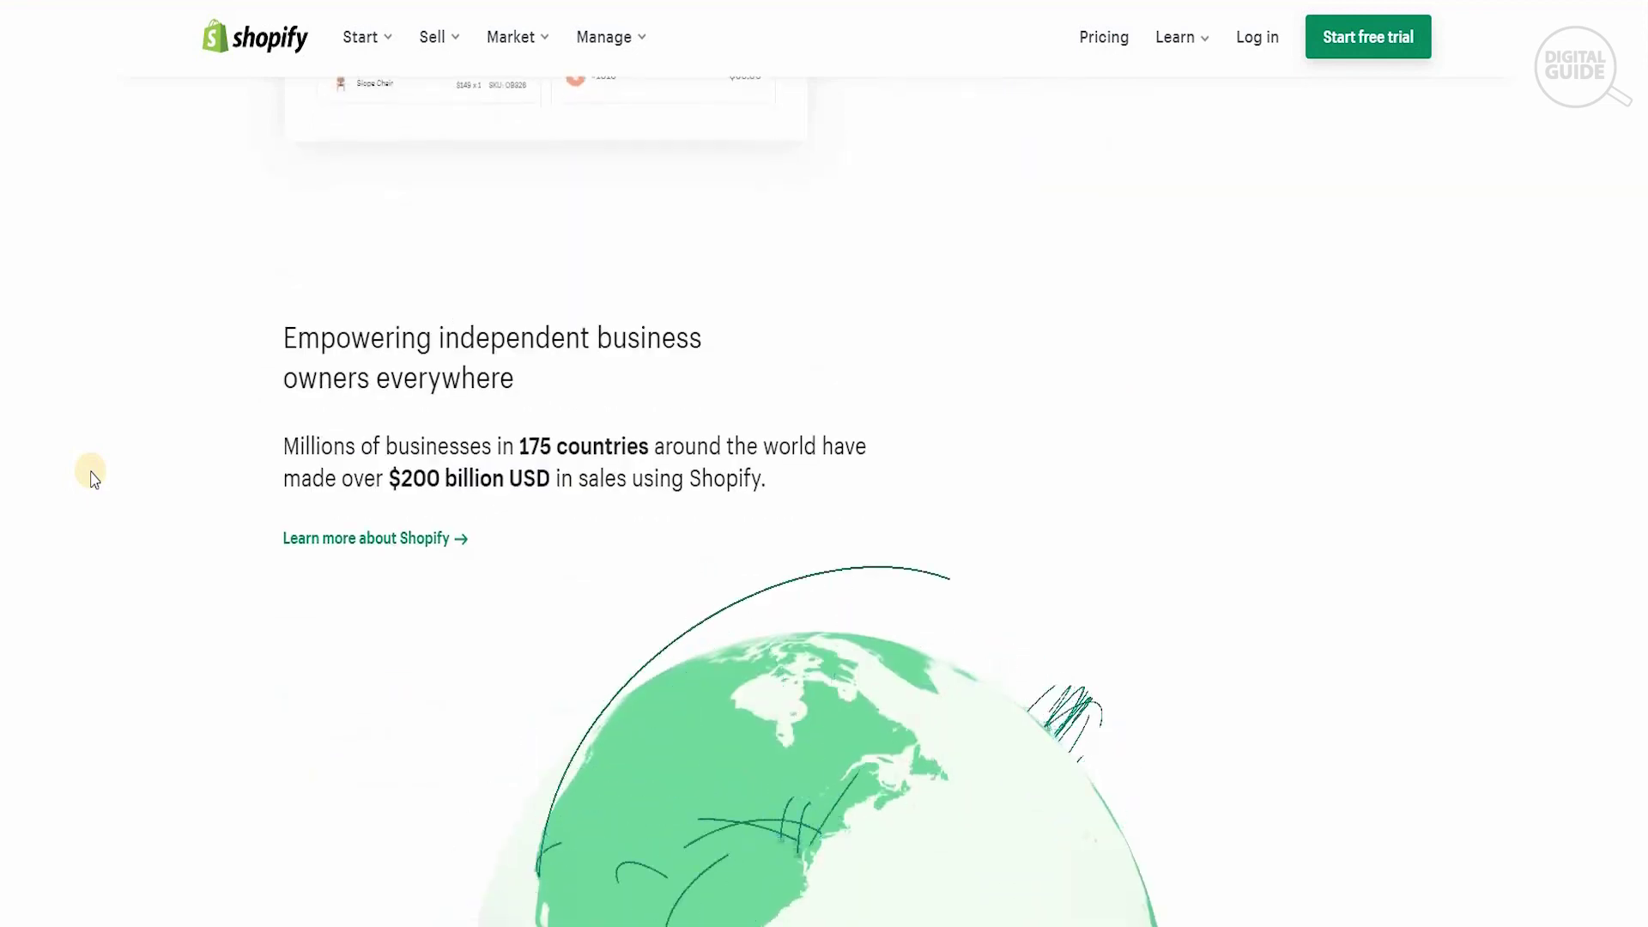
scroll(94, 479, down, 1)
scroll(95, 479, down, 9)
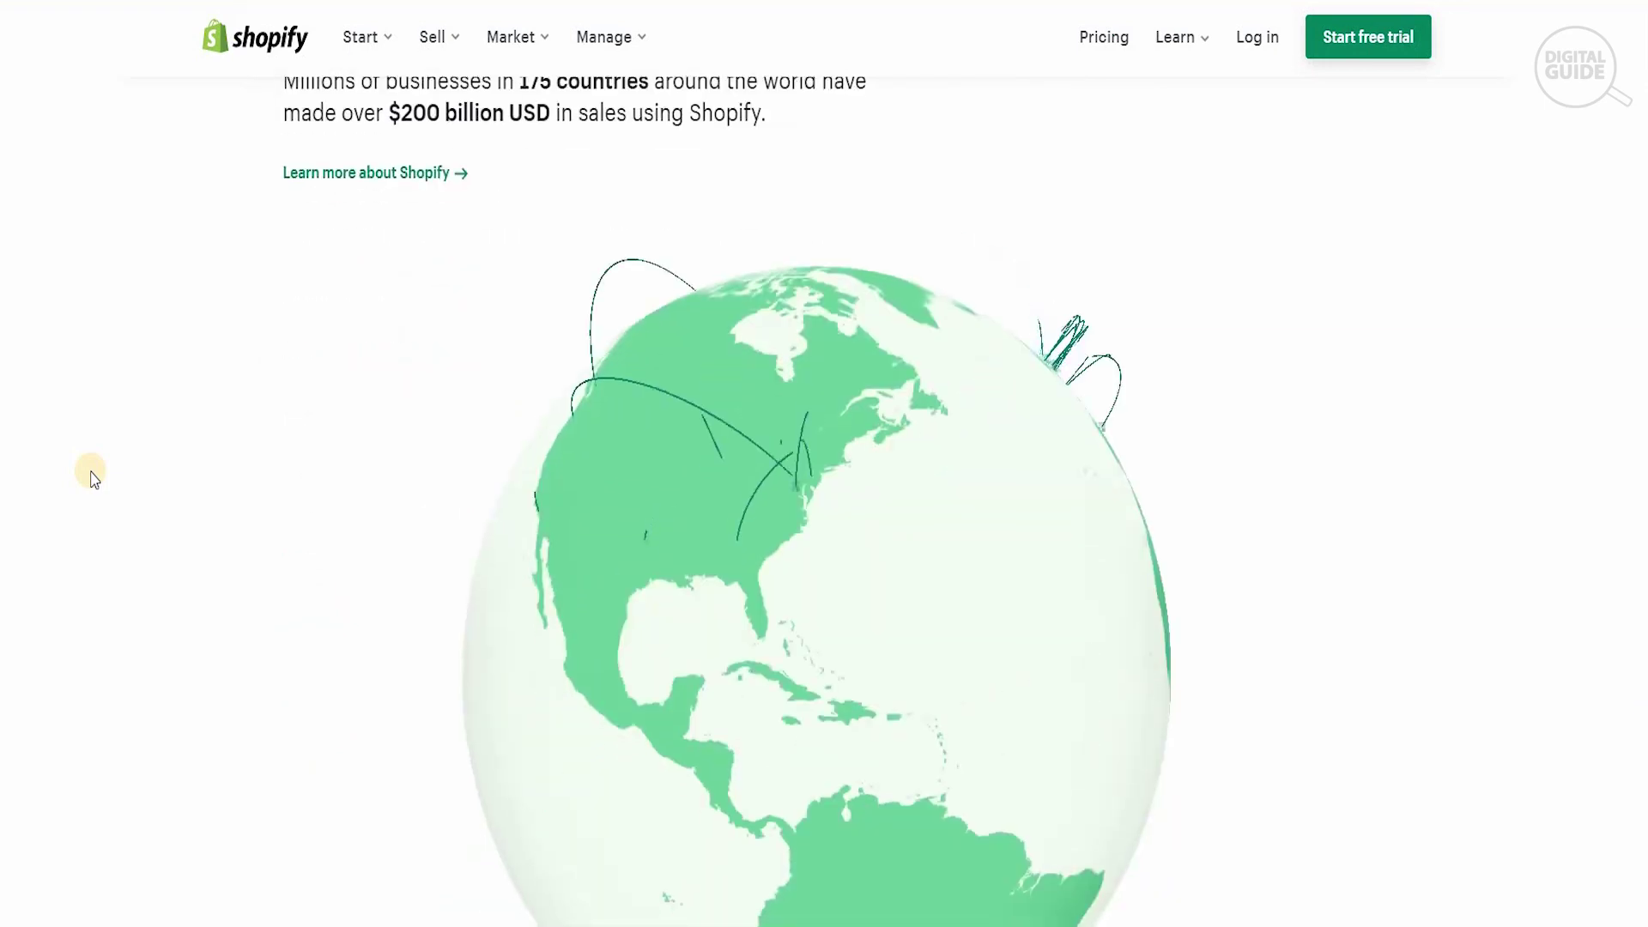
scroll(94, 479, down, 4)
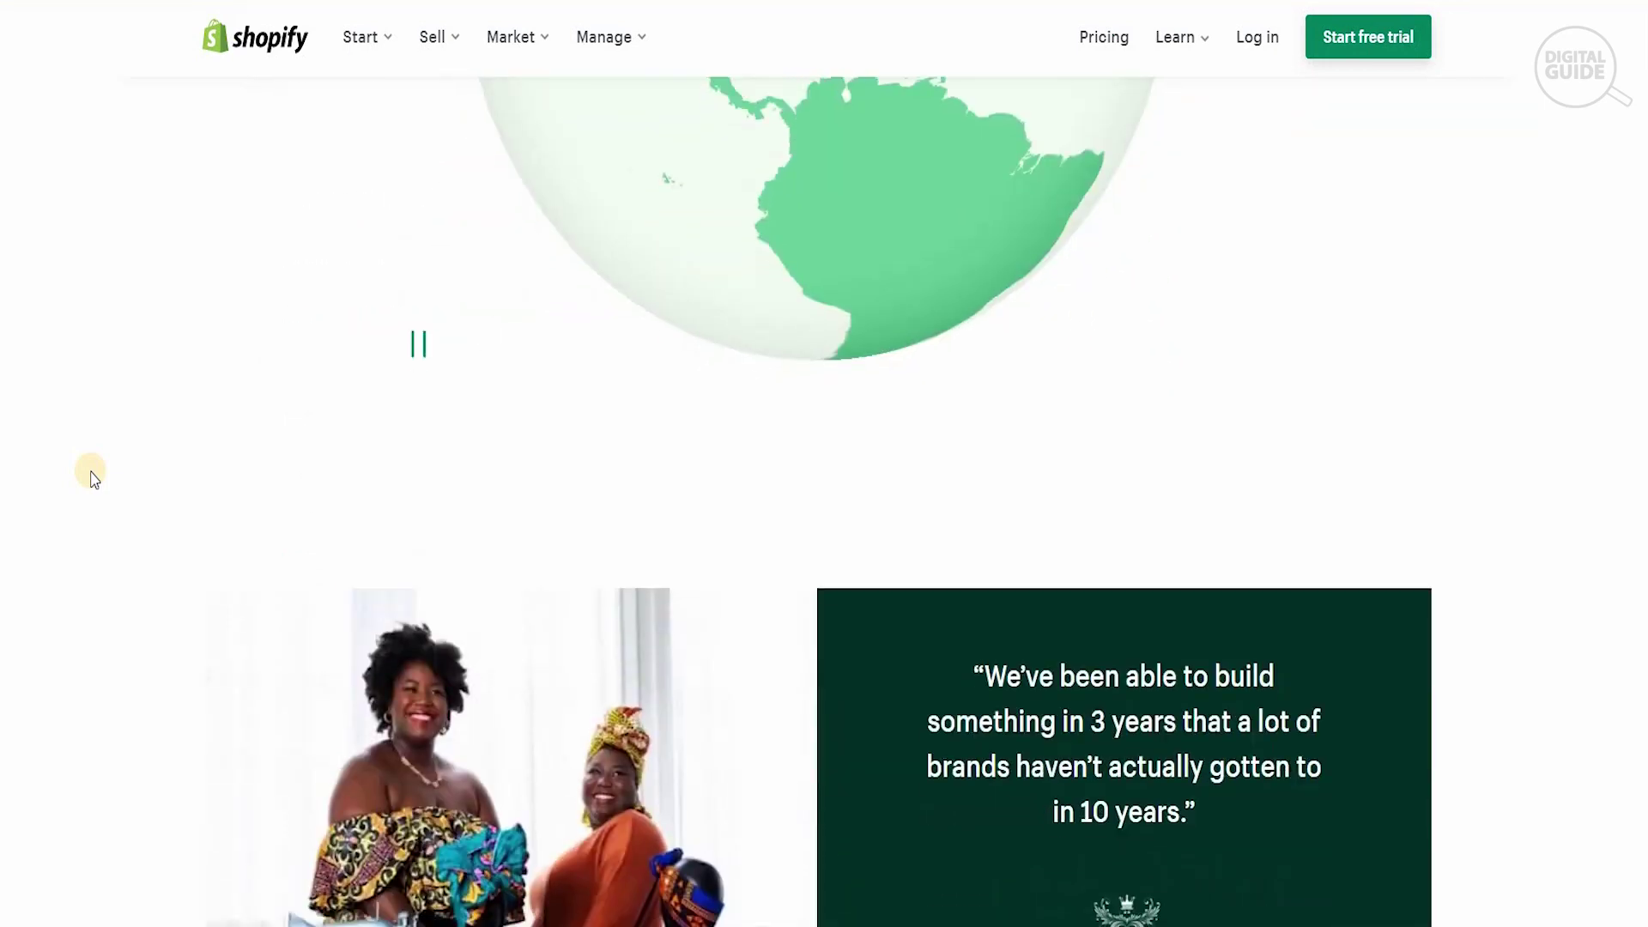
scroll(94, 479, up, 1)
scroll(94, 479, up, 20)
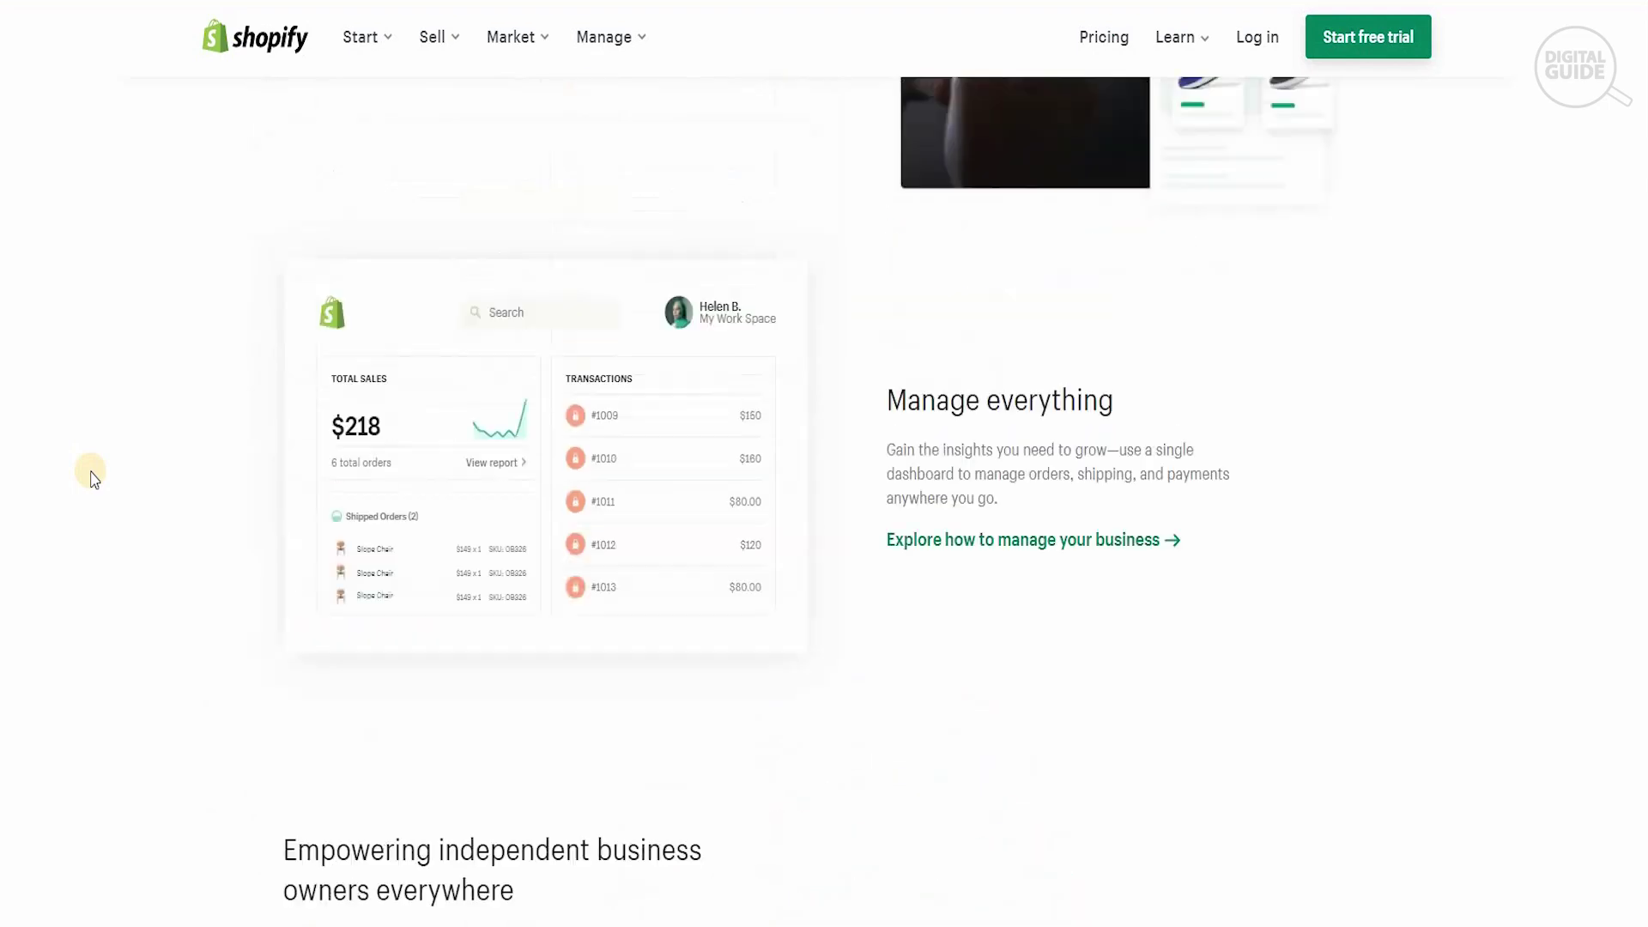
scroll(94, 479, up, 15)
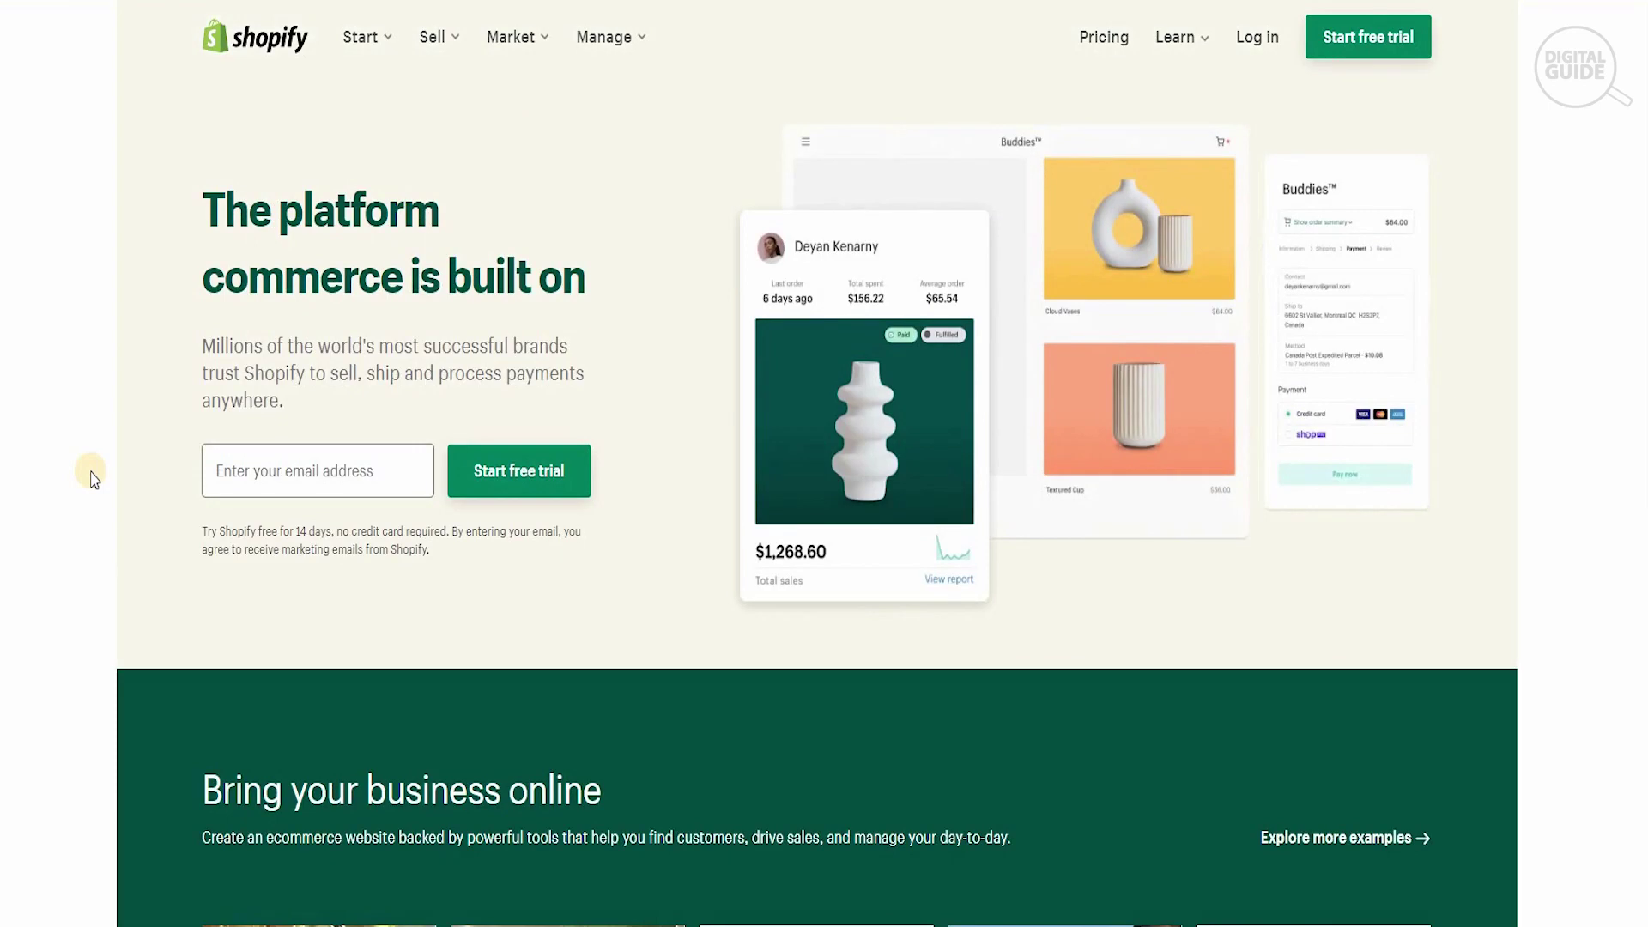
click(326, 489)
key(ctrl+v)
click(530, 490)
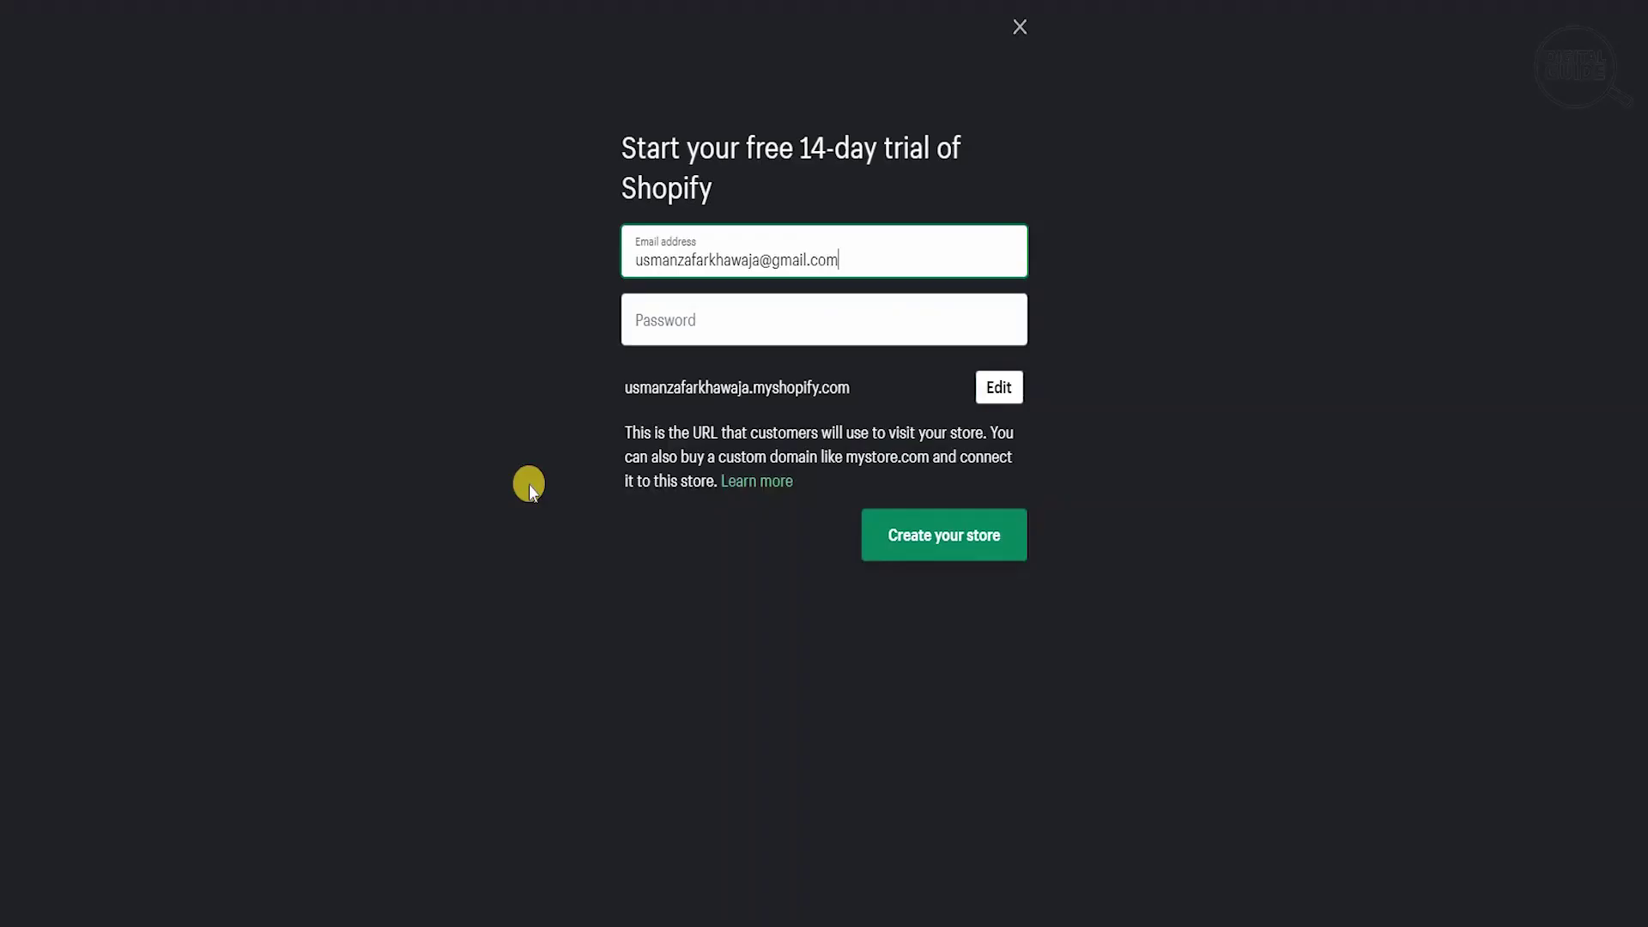
Step: Set the account password, create the store, and sign in to create the Shopify ID
click(862, 309)
key(ctrl+v)
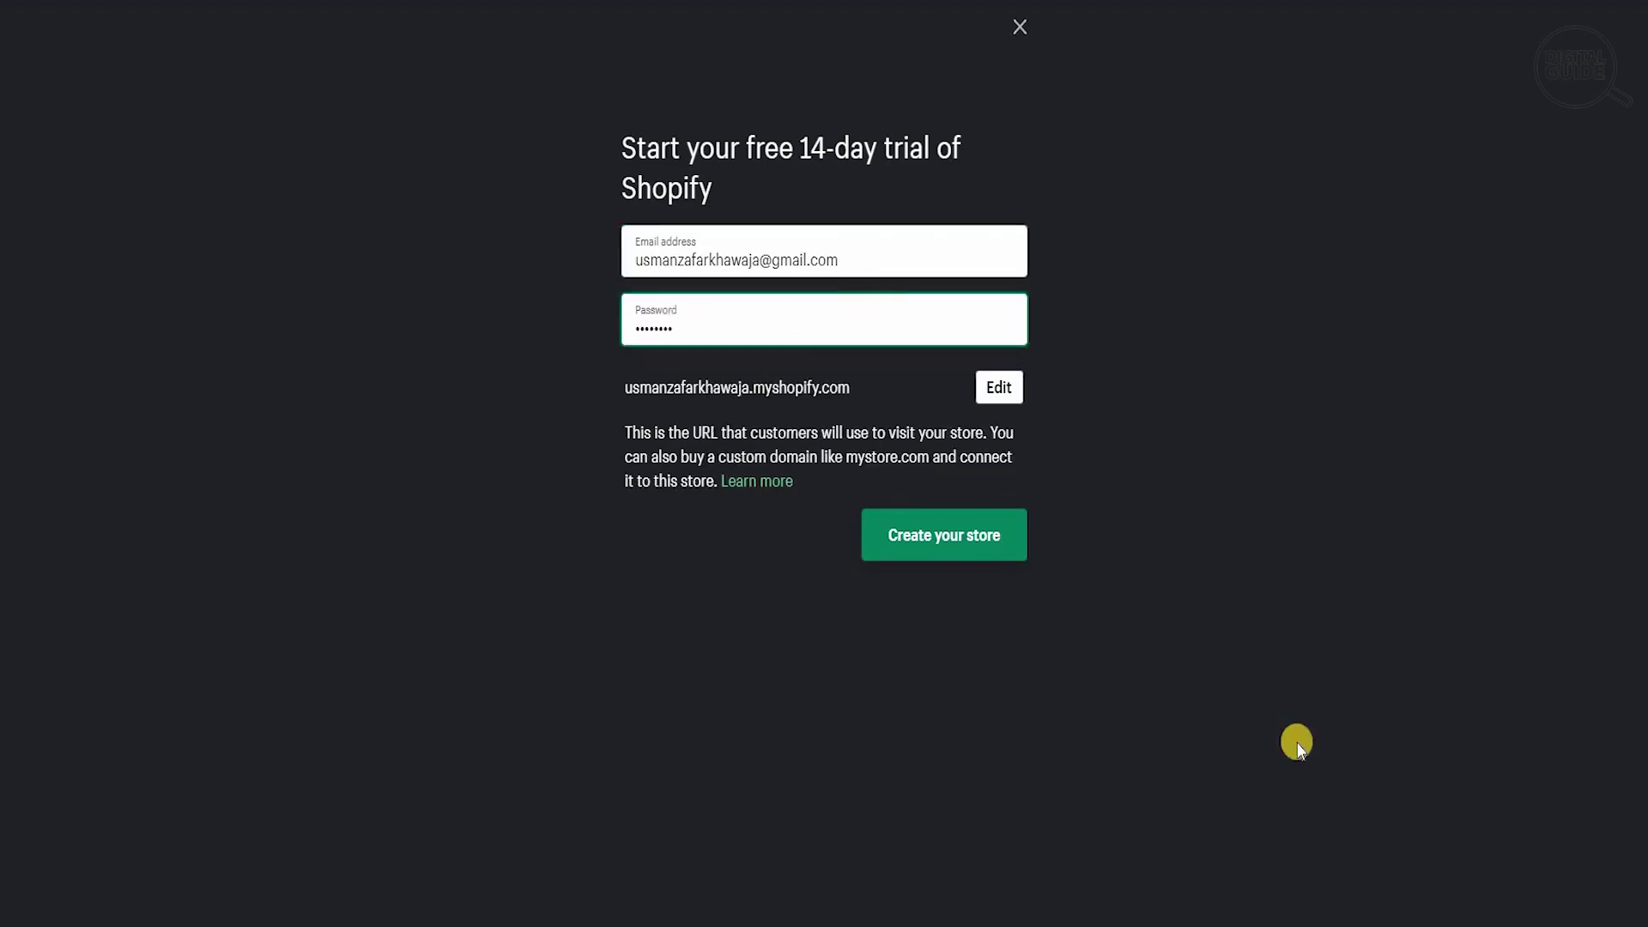
click(951, 559)
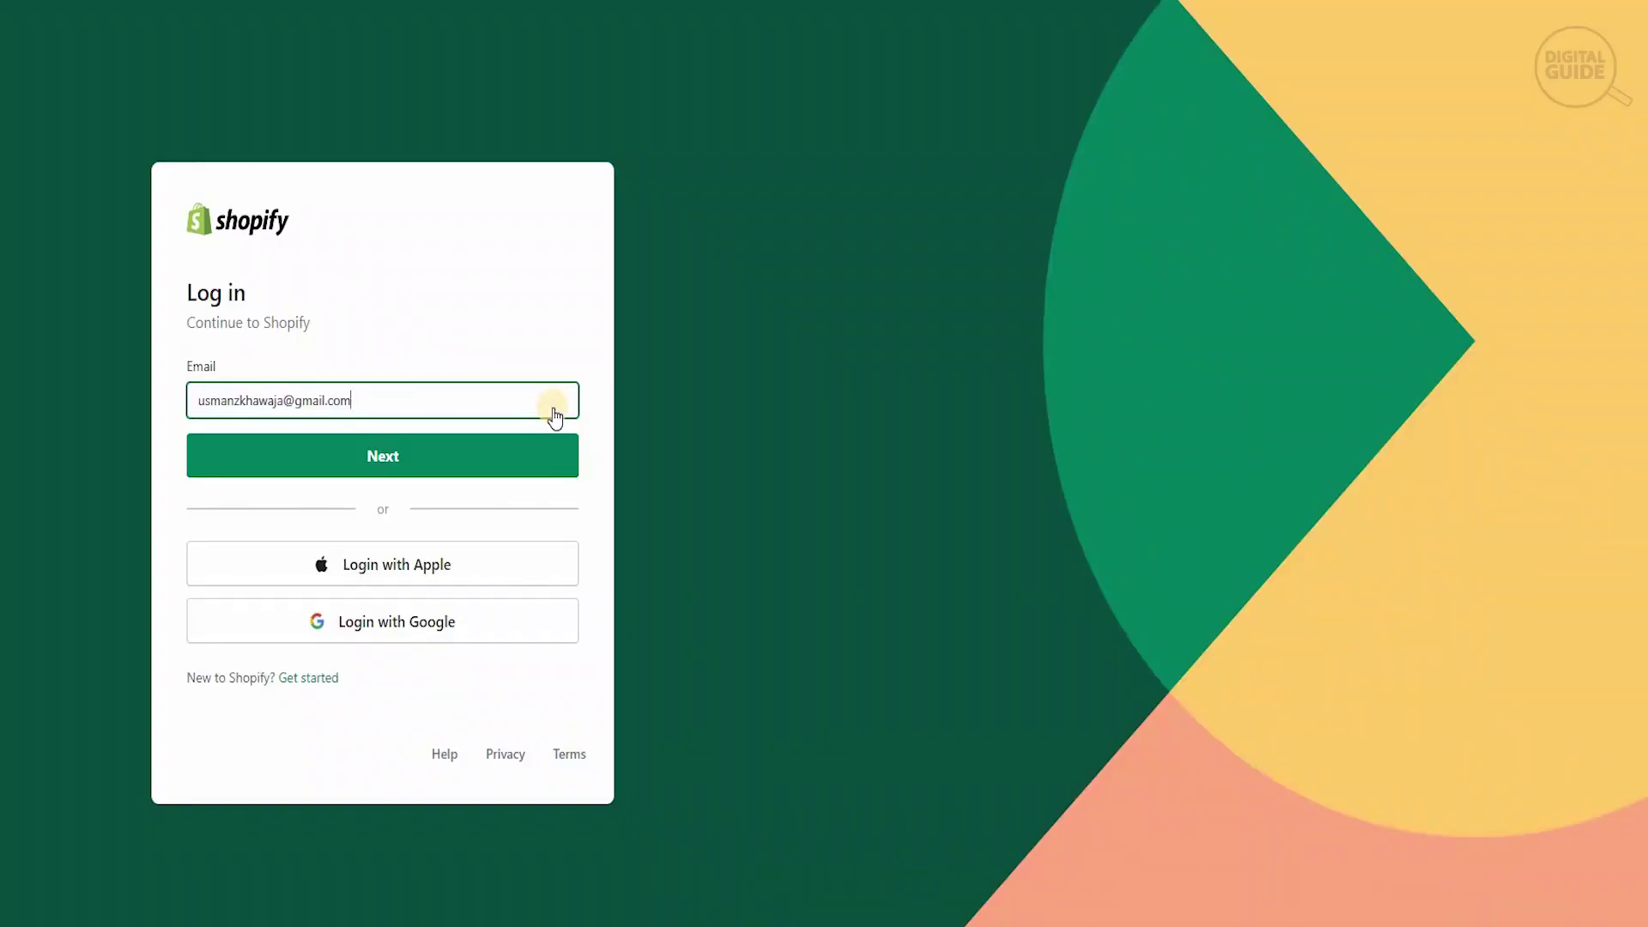
click(537, 447)
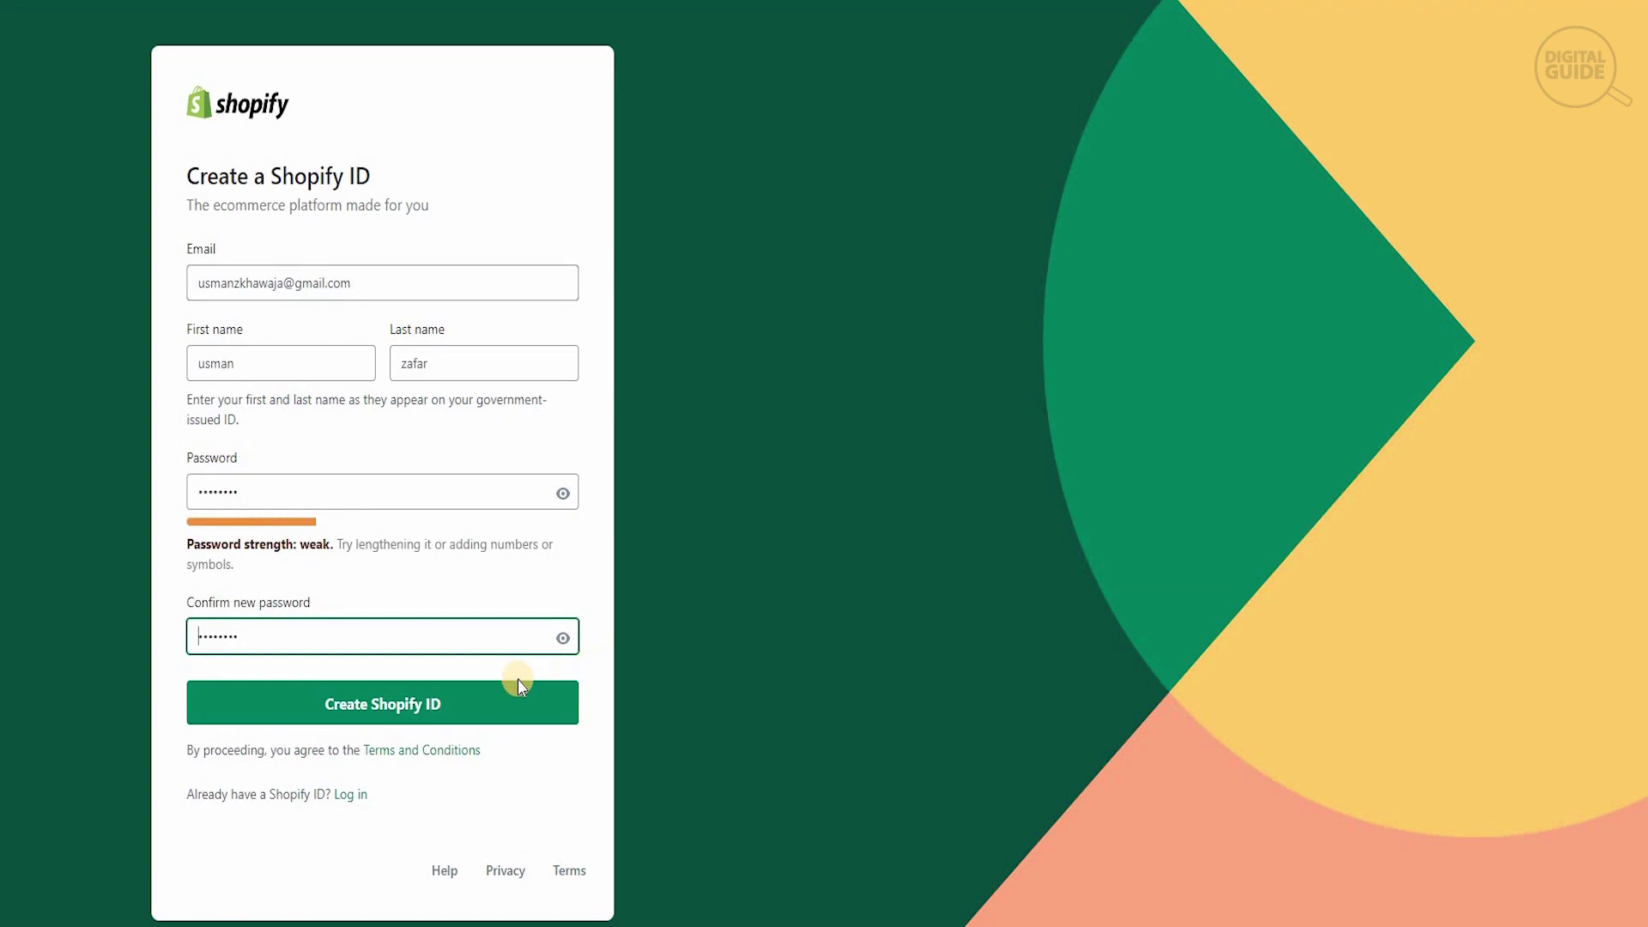
click(503, 705)
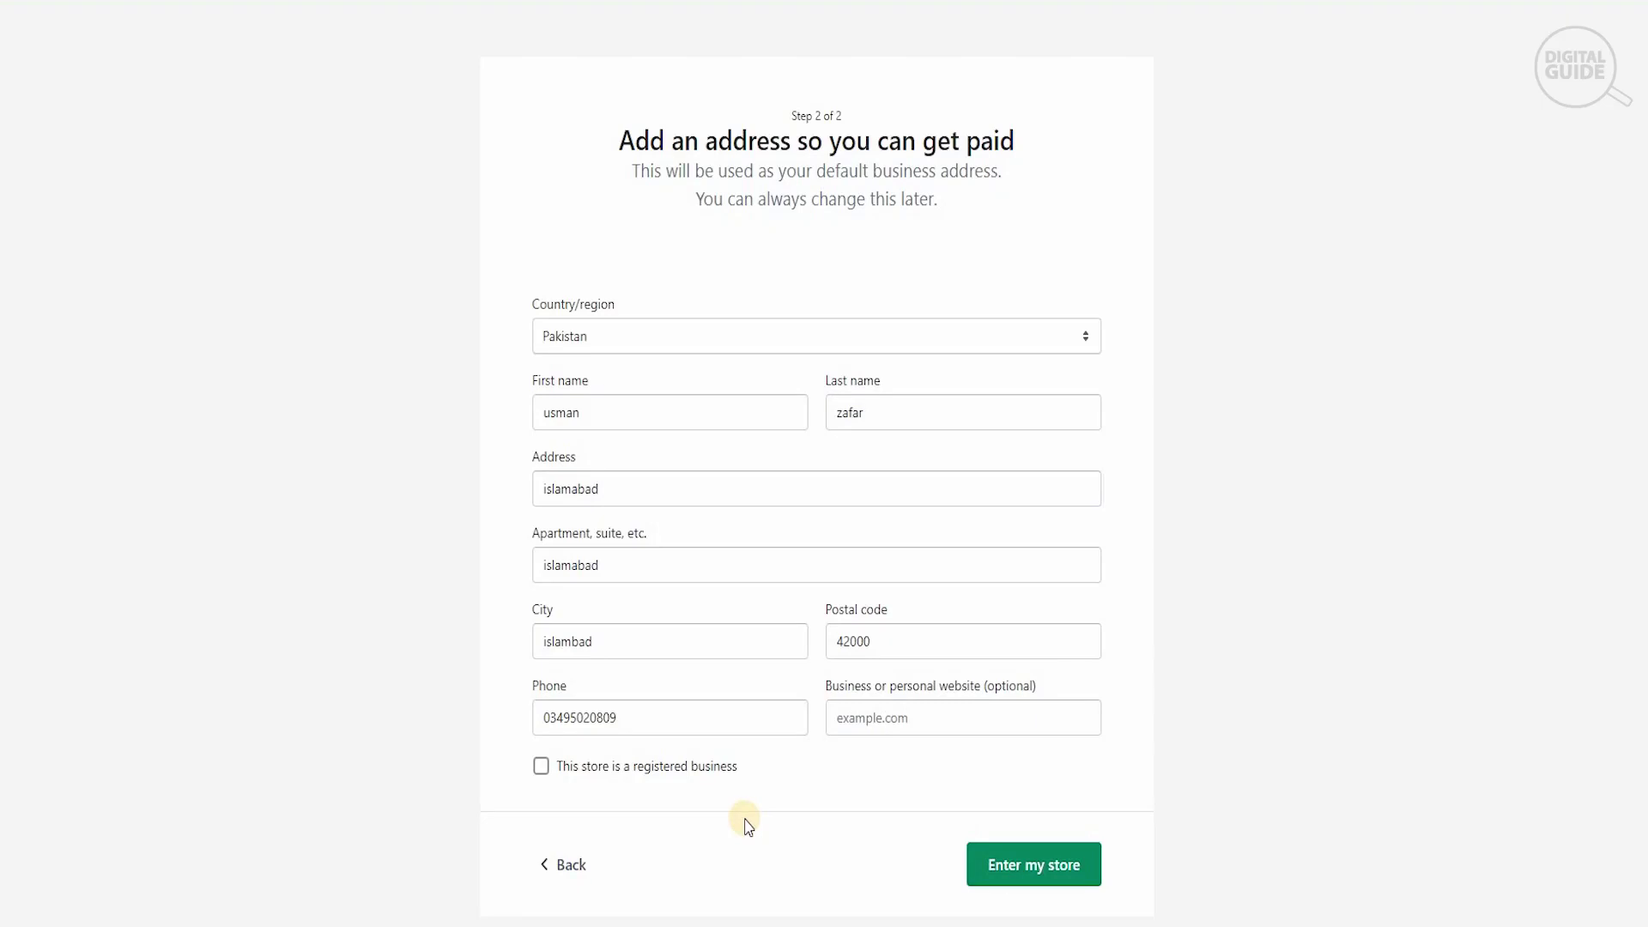
Step: Submit the business address to enter the store admin and open a blank first-product form
click(1035, 867)
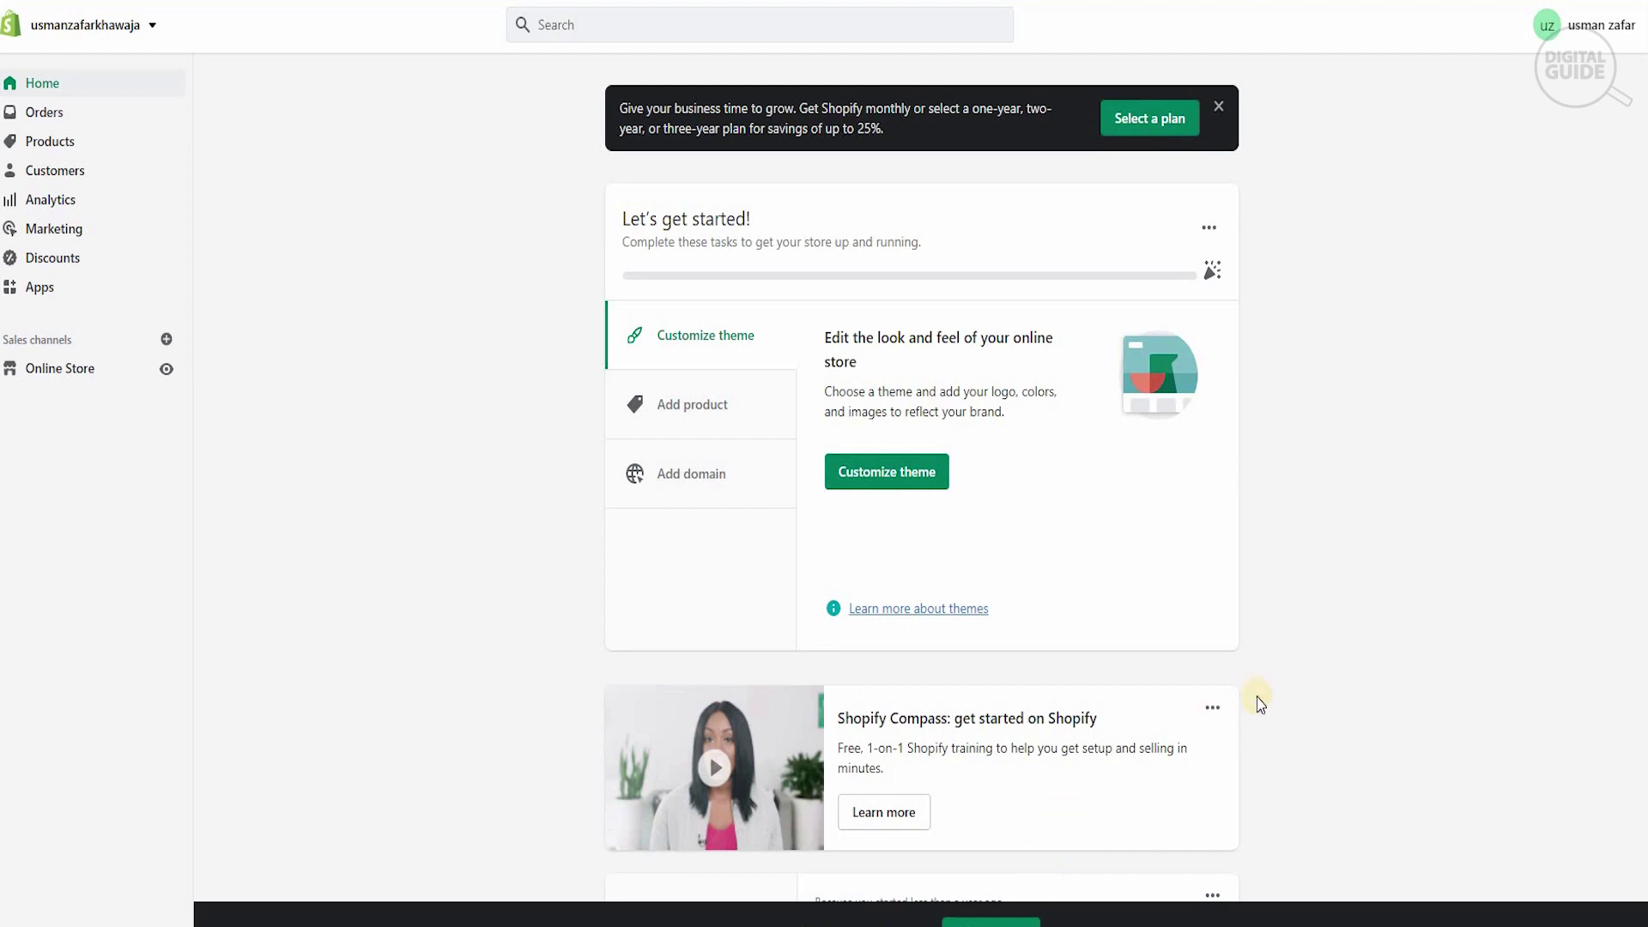
click(707, 407)
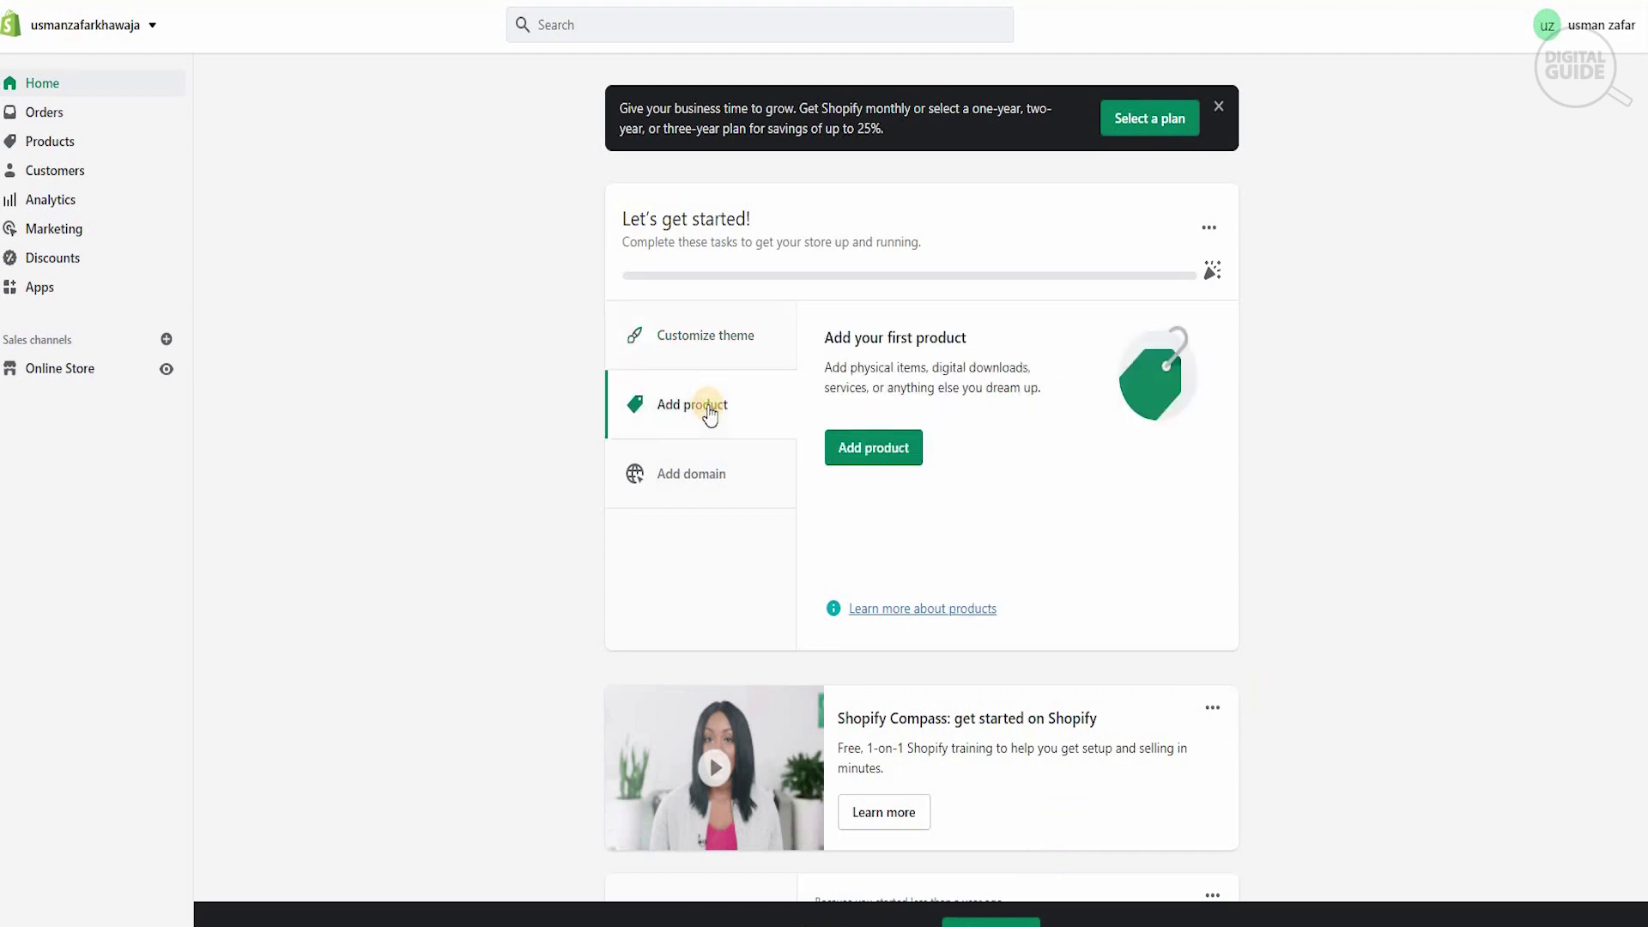
click(856, 453)
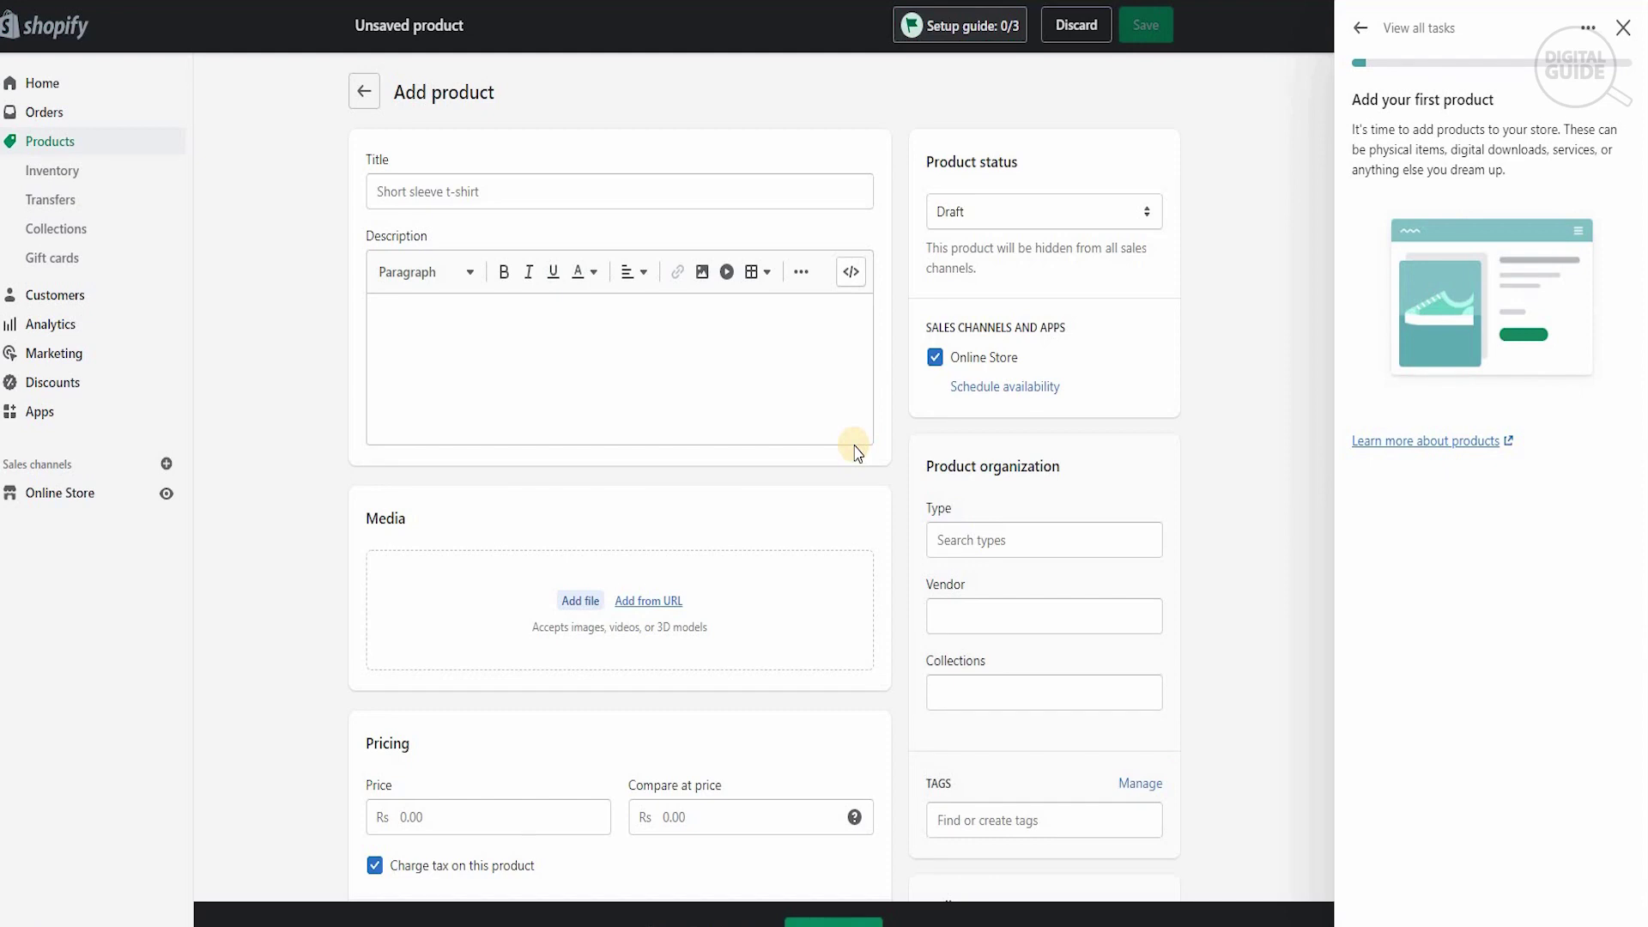
Step: From Apps, open the DSers-AliExpress Dropshipping listing and bring up its install screen
click(93, 410)
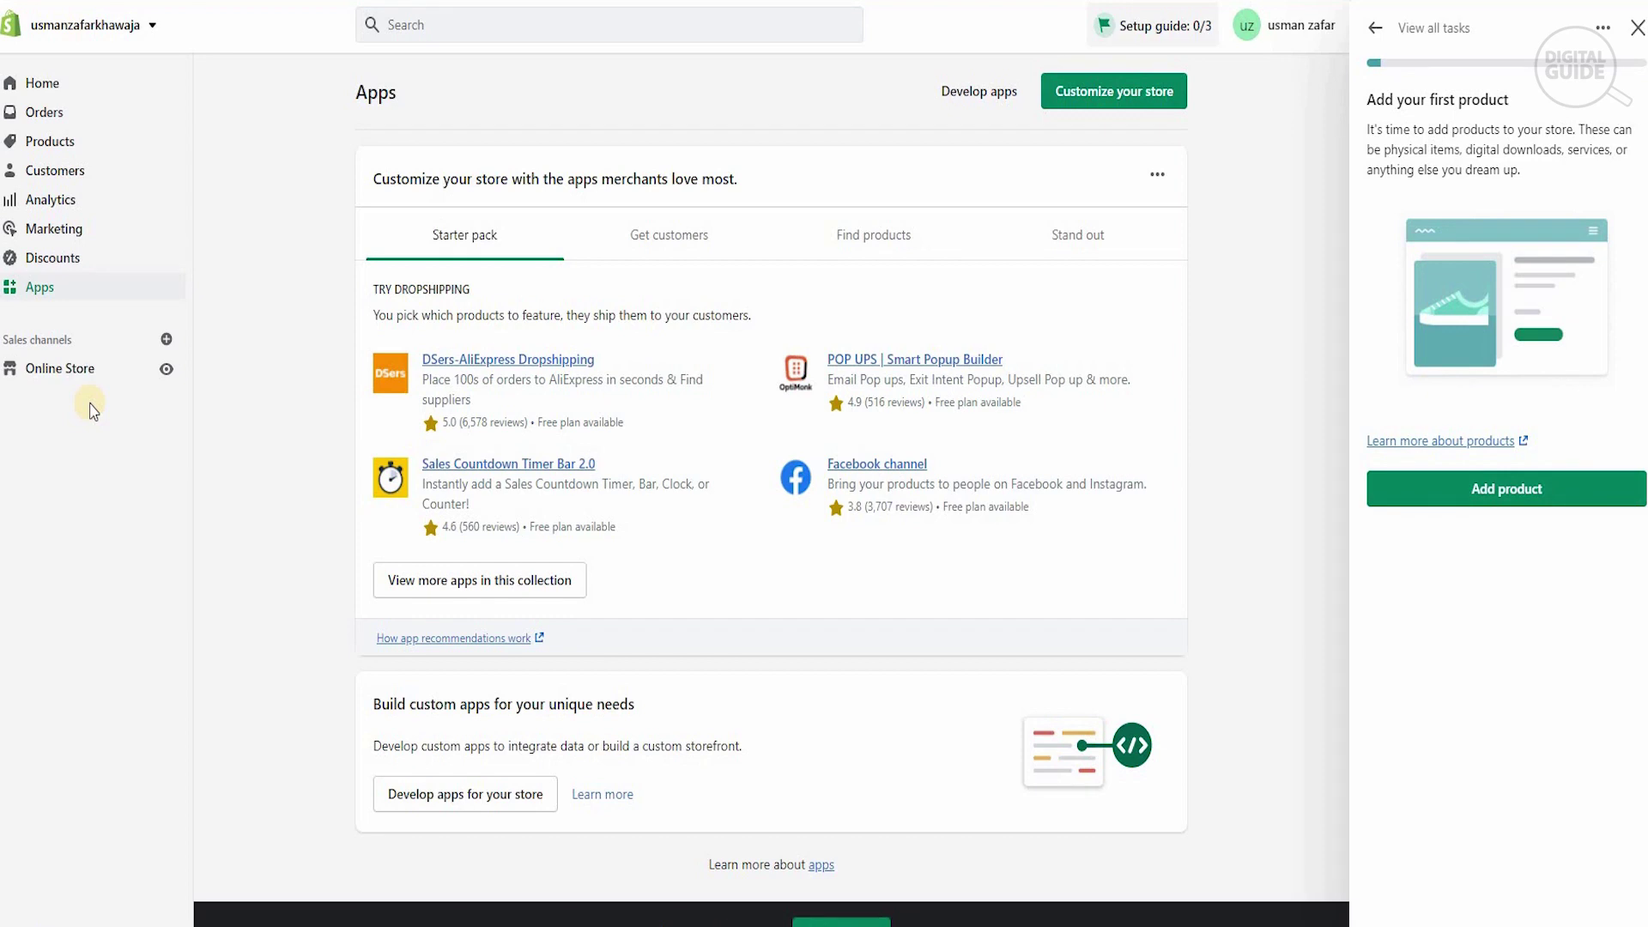
key(Escape)
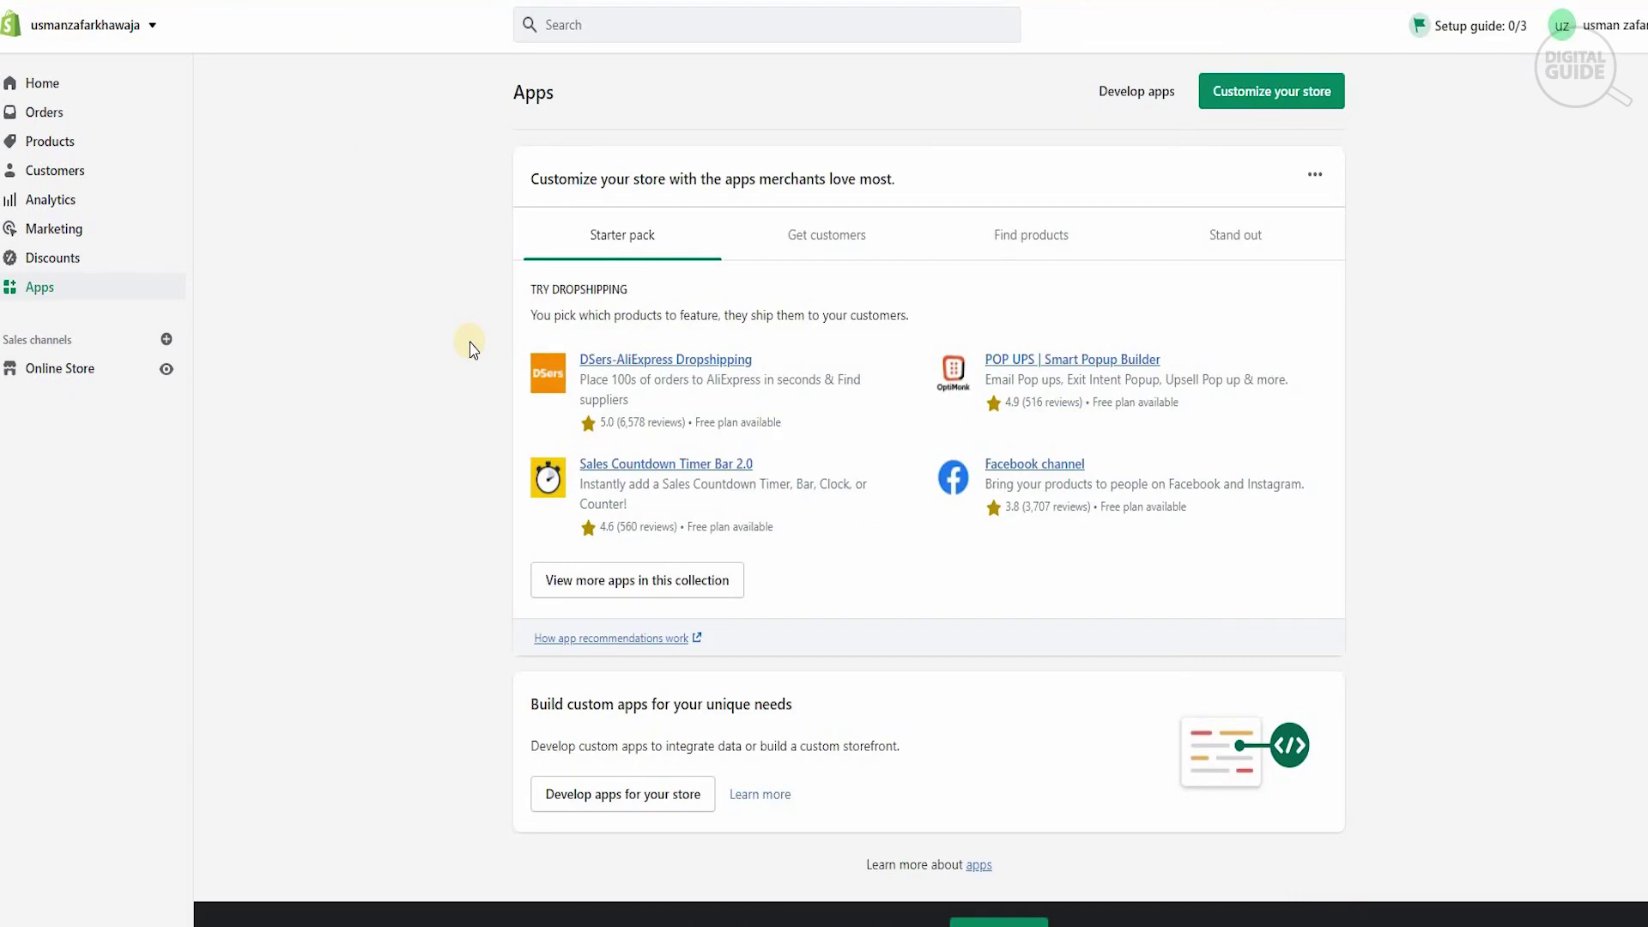
click(623, 359)
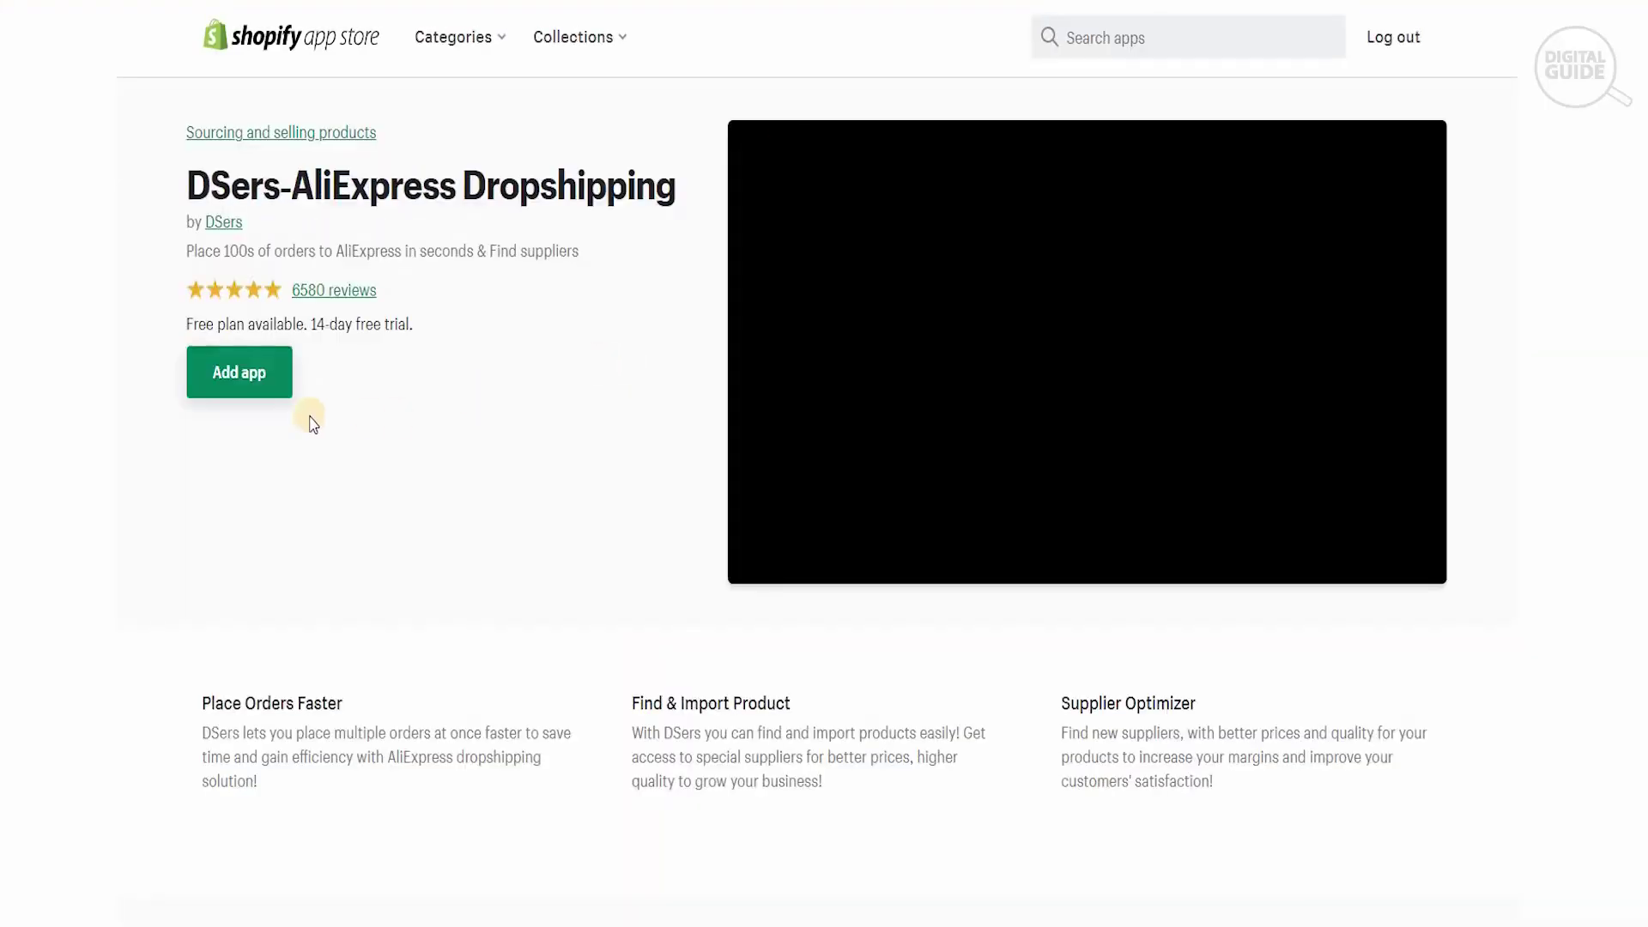
click(227, 382)
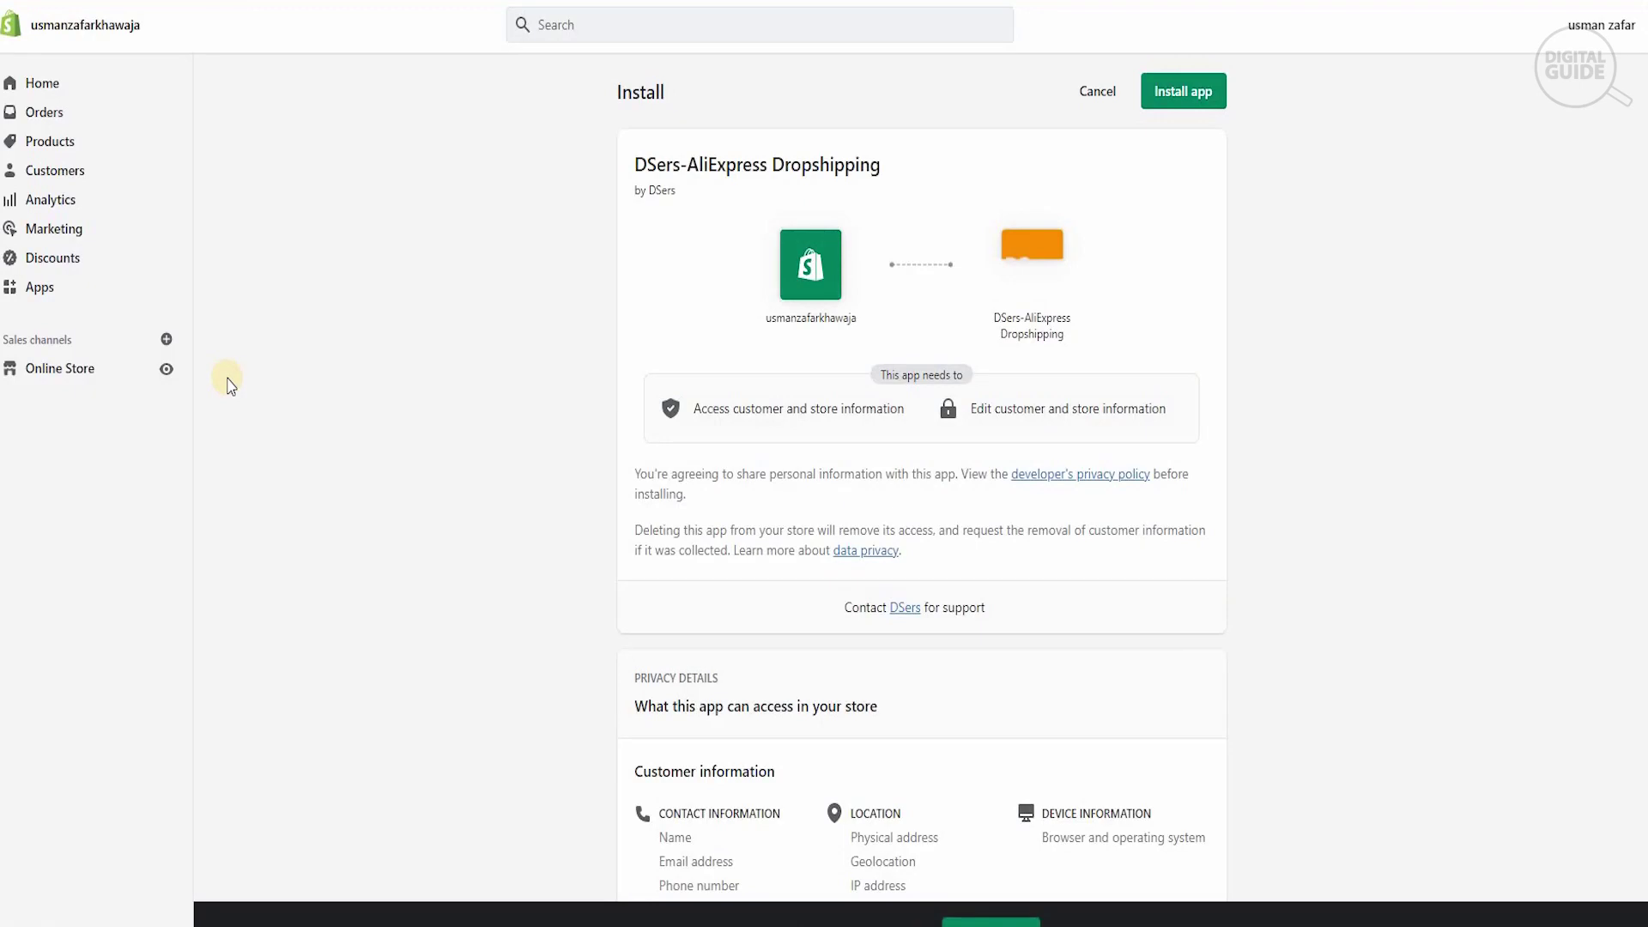
Step: Install the DSers app and register a new DSers account with e-mail and password
click(1176, 95)
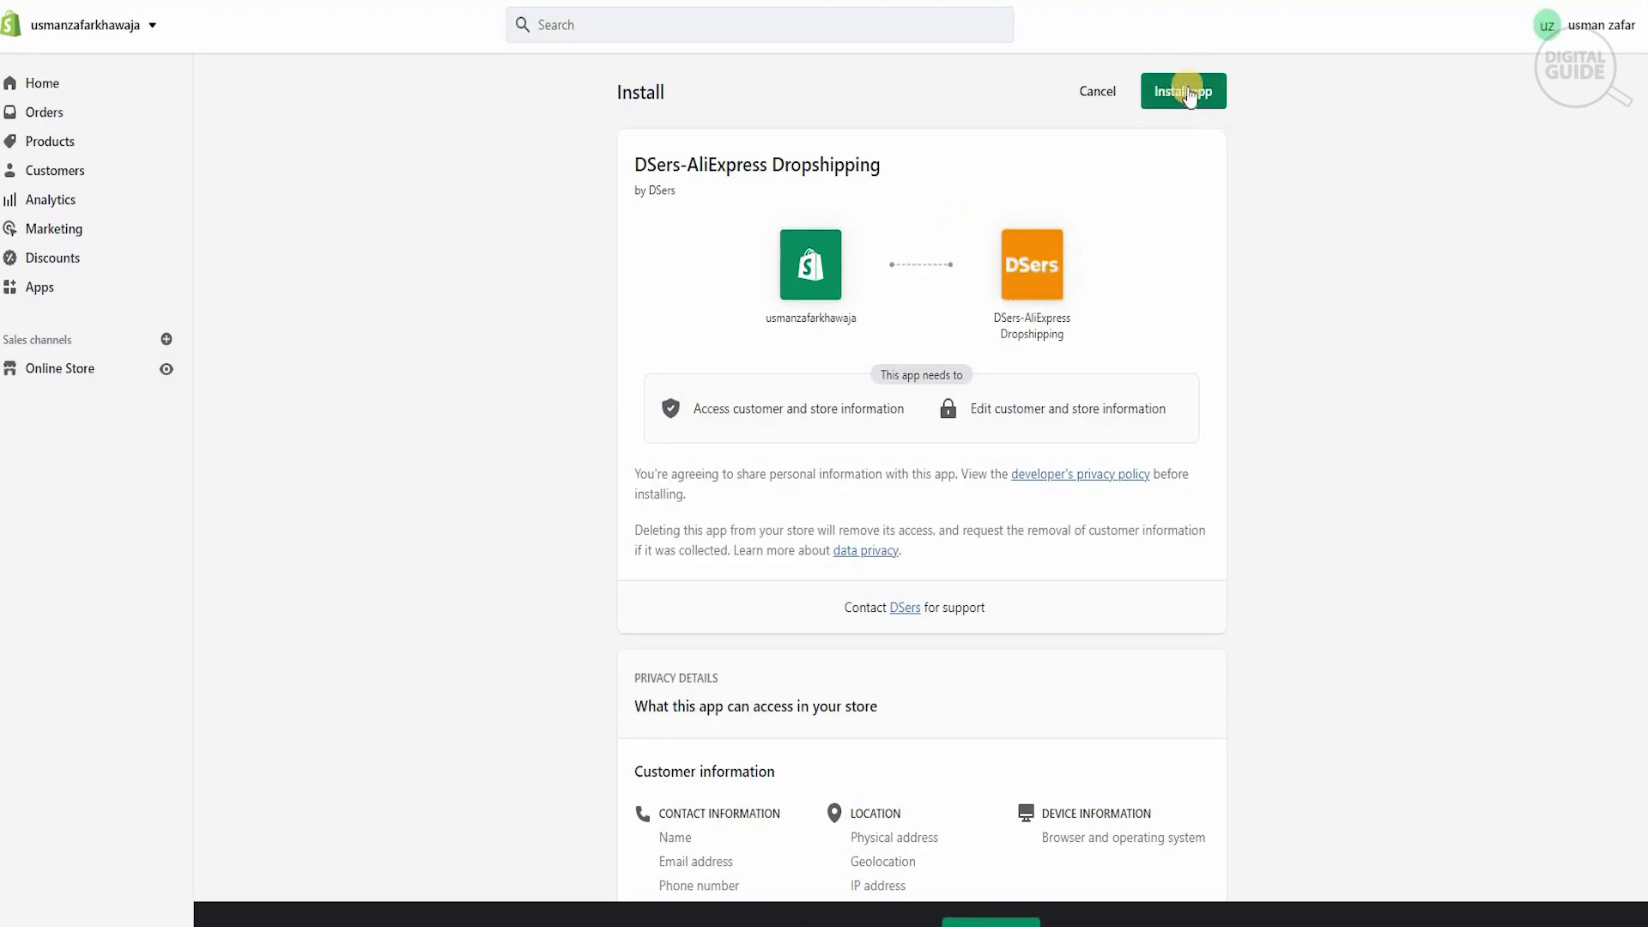
click(1188, 93)
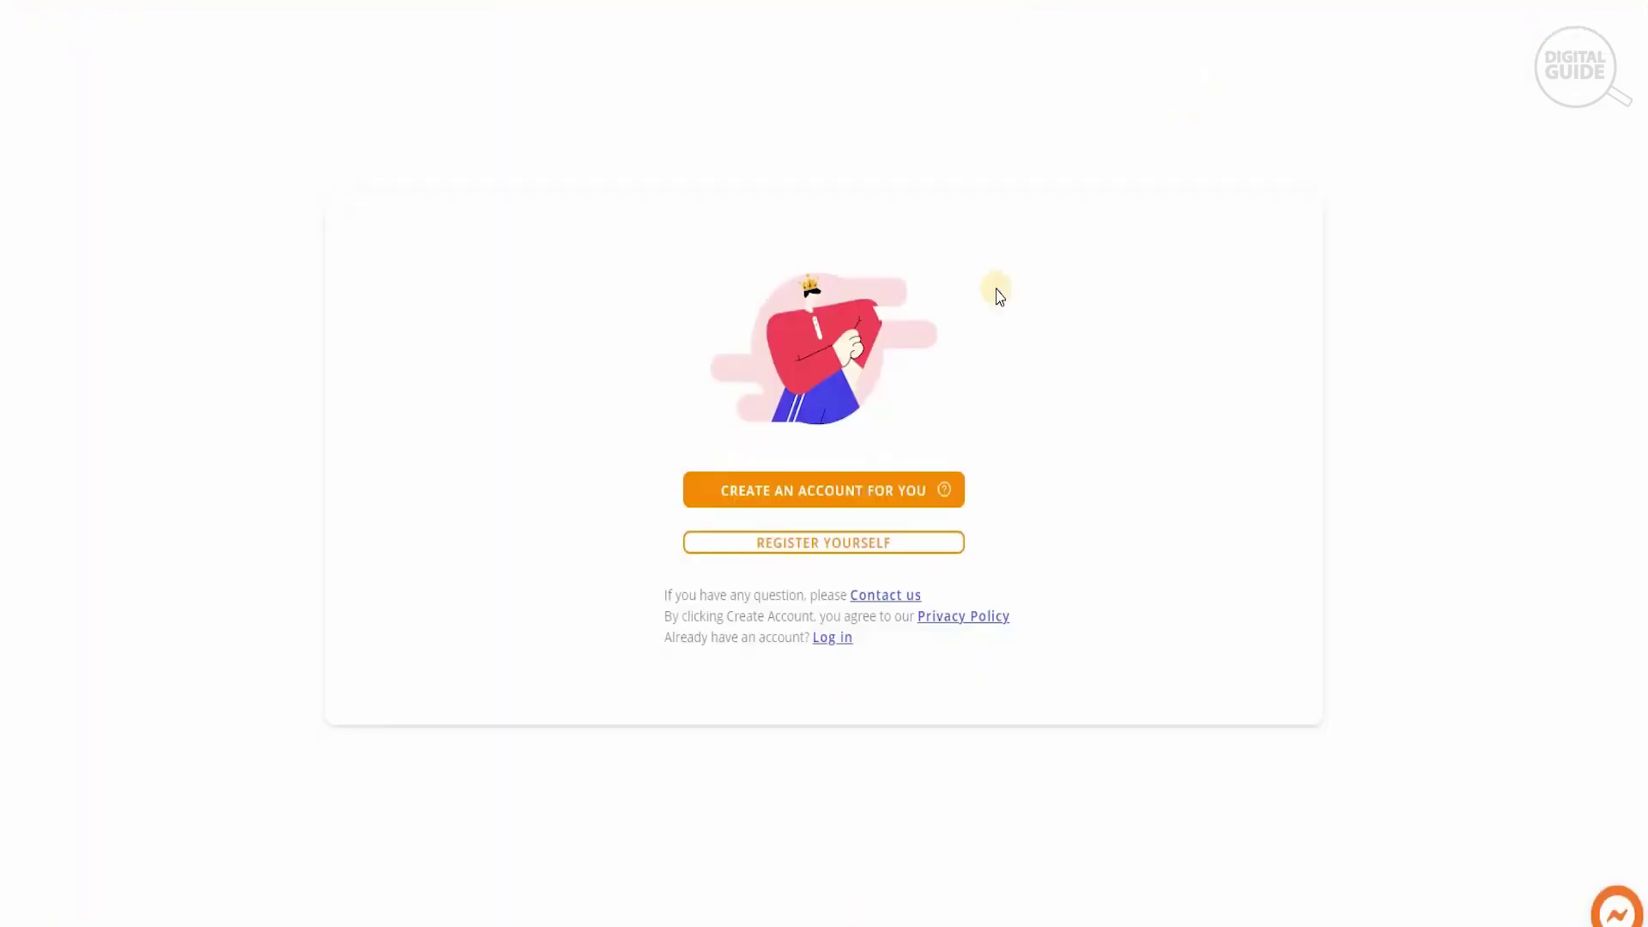
click(848, 544)
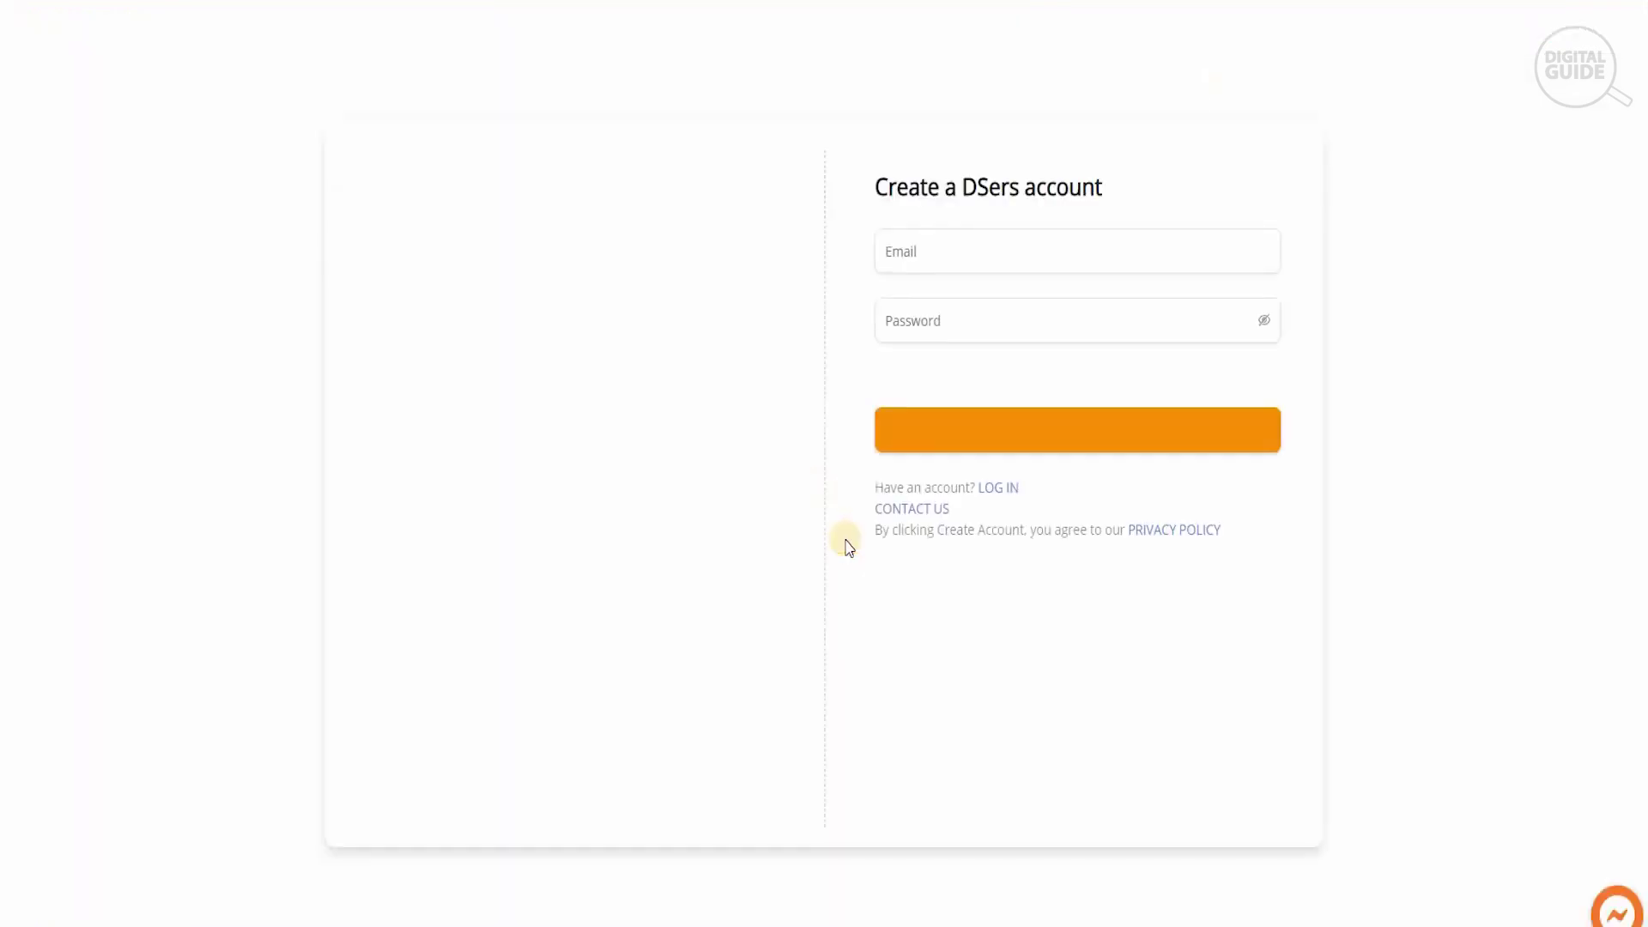
click(969, 261)
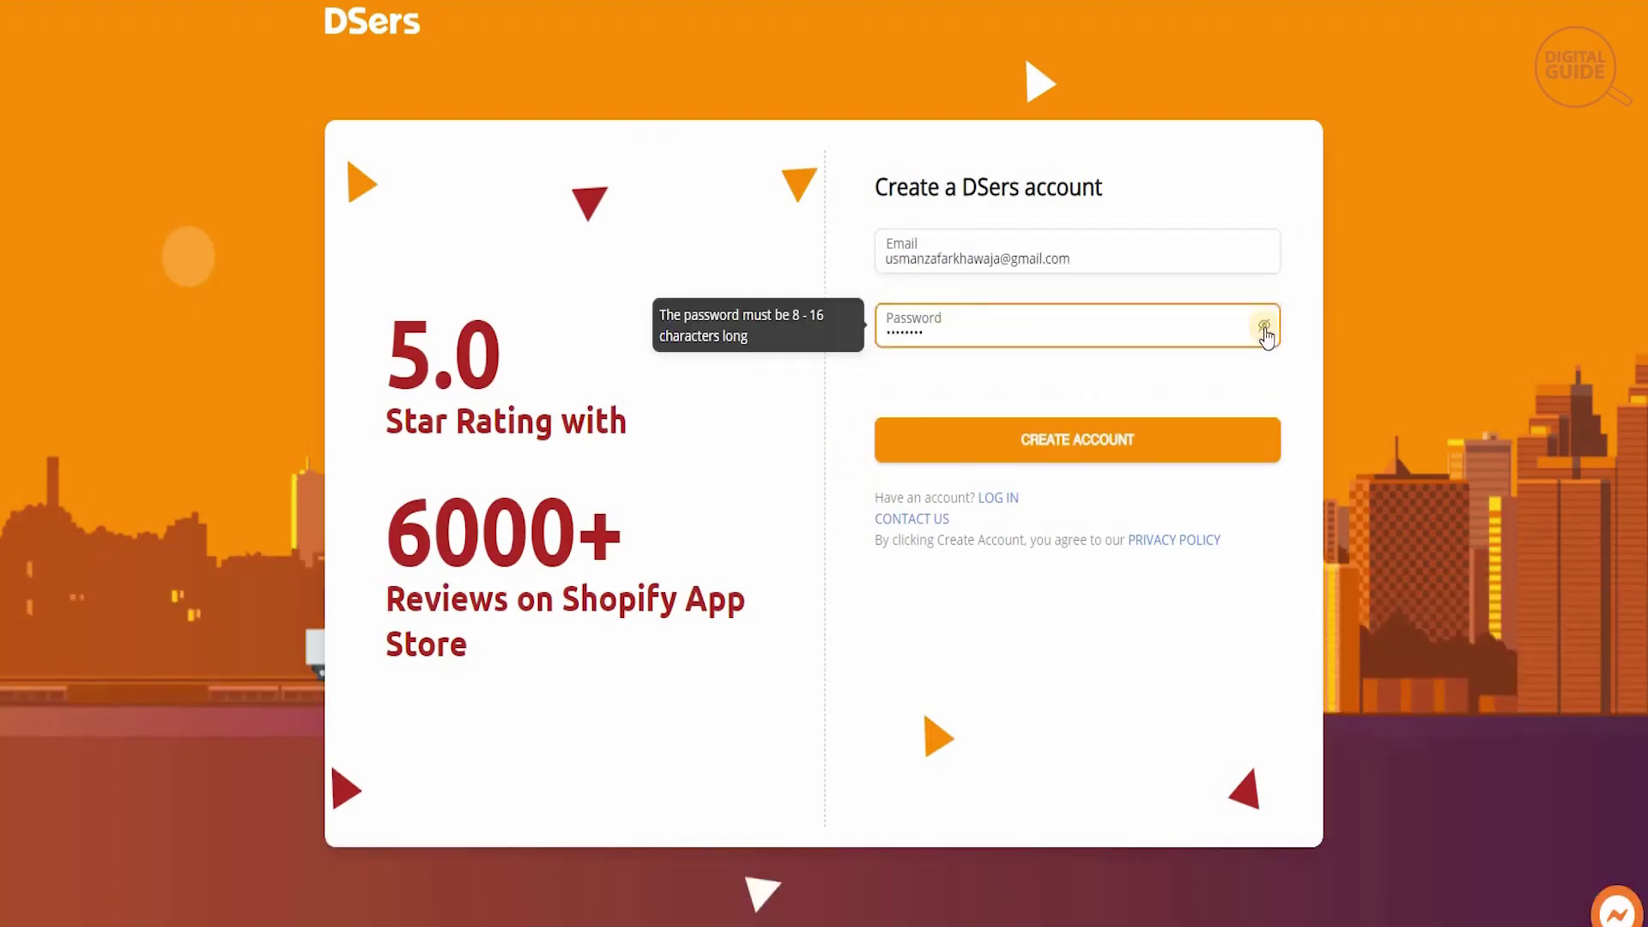
click(1127, 453)
click(1129, 446)
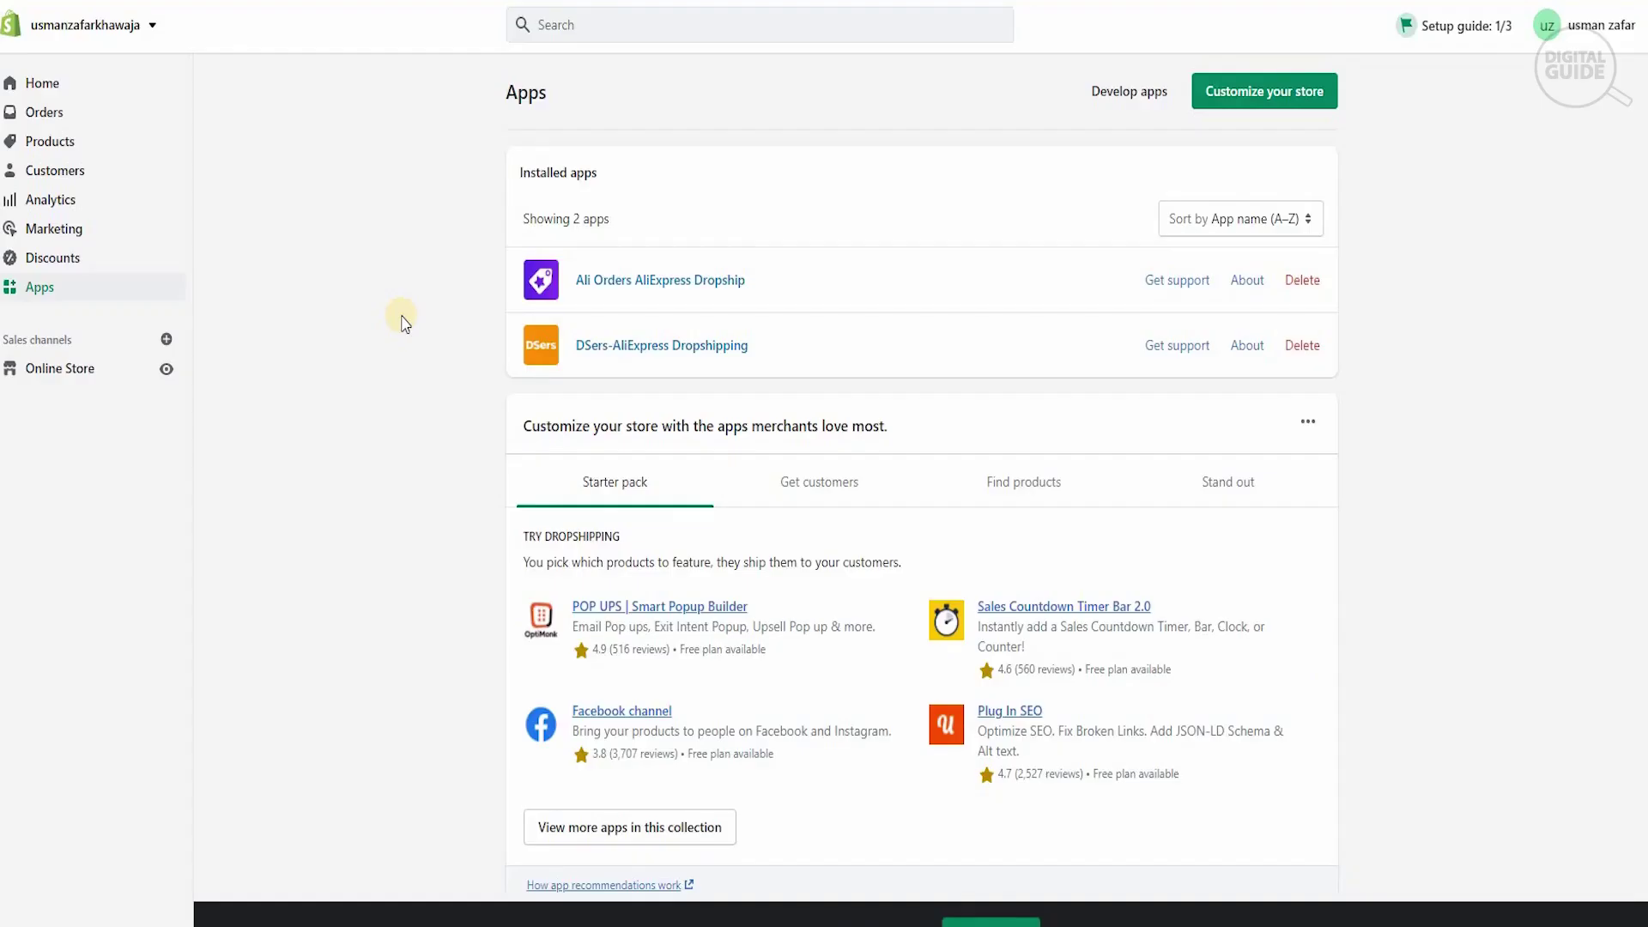
Step: Open DSers and locate the New Bamboo Coffee Cup in the Find Suppliers grid
click(625, 336)
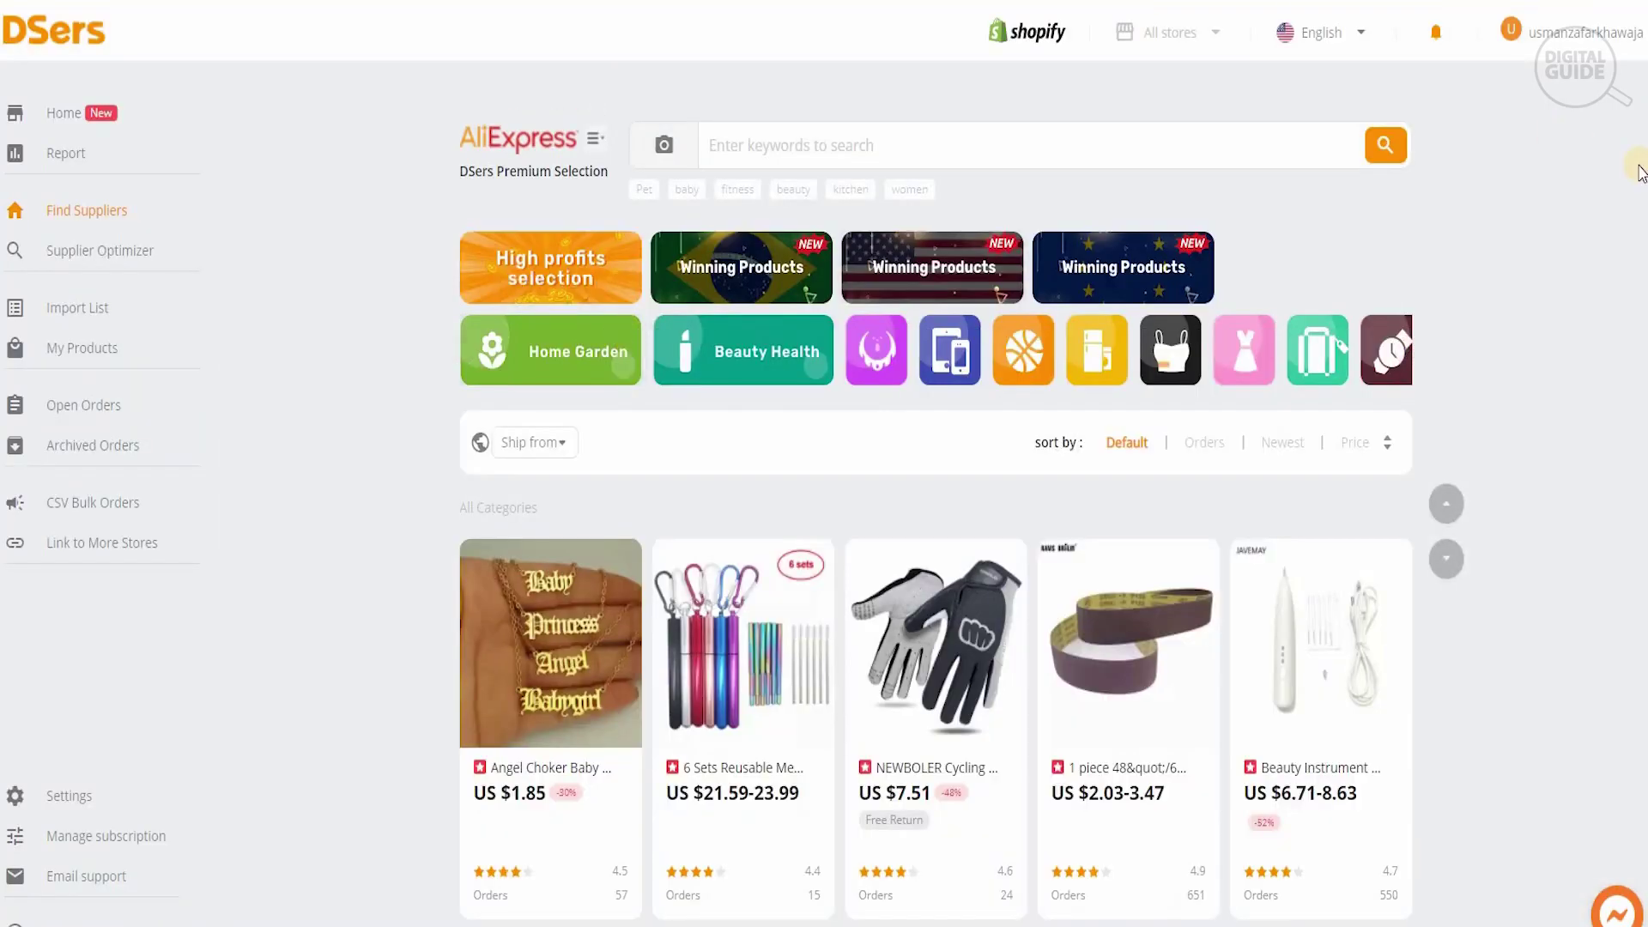
scroll(935, 558, down, 6)
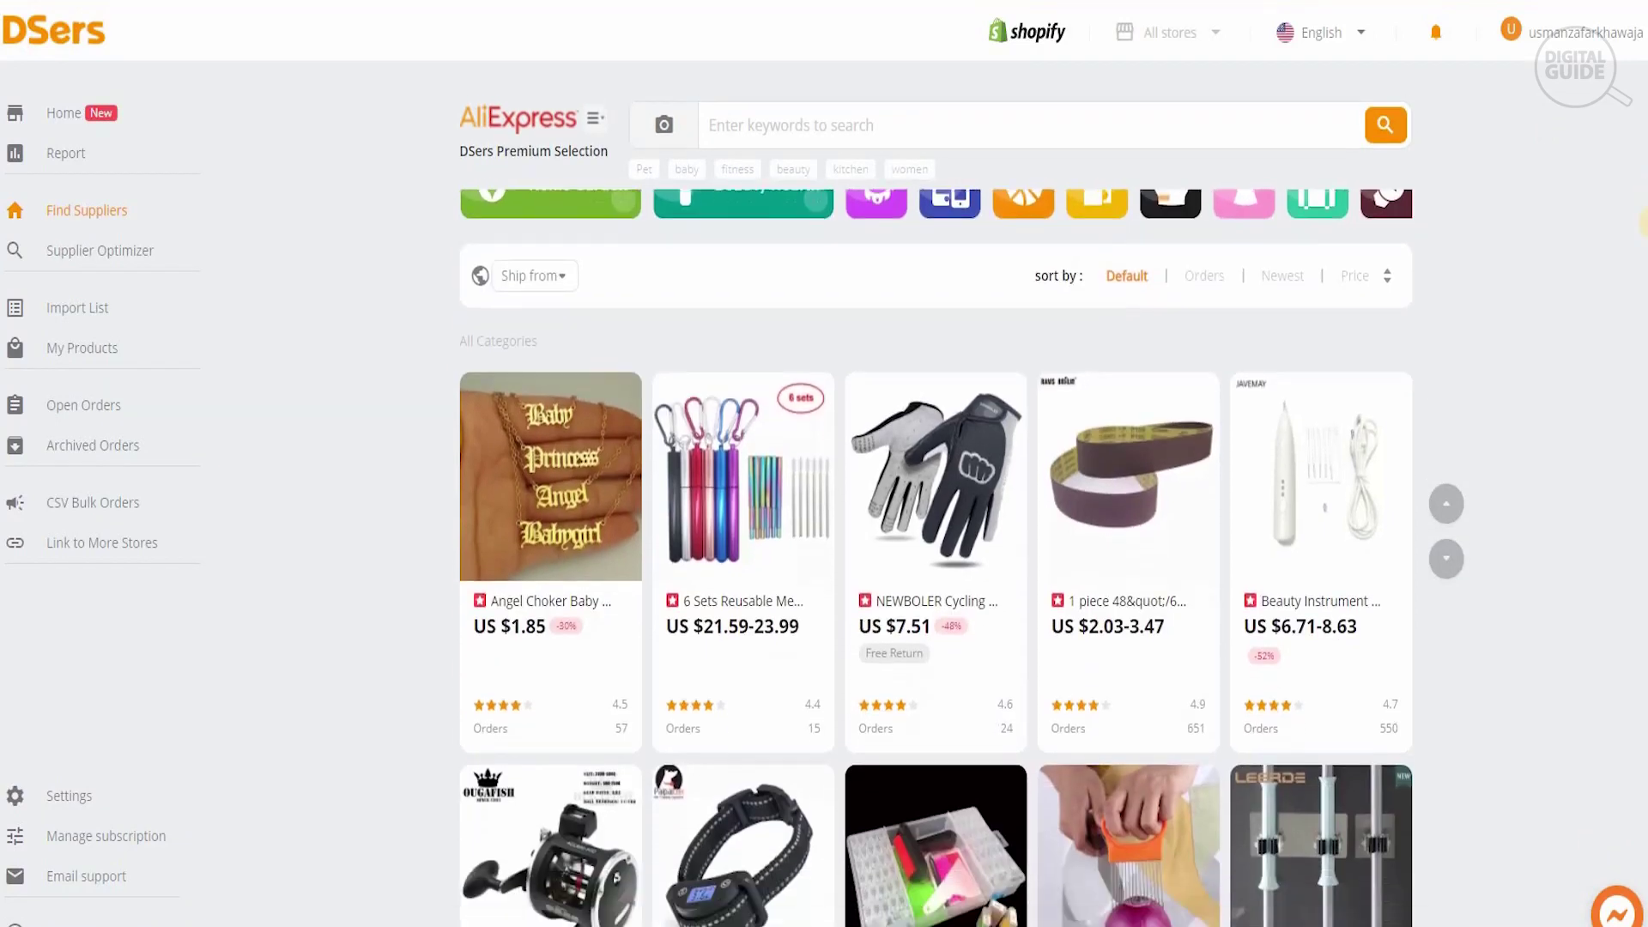
scroll(935, 558, down, 3)
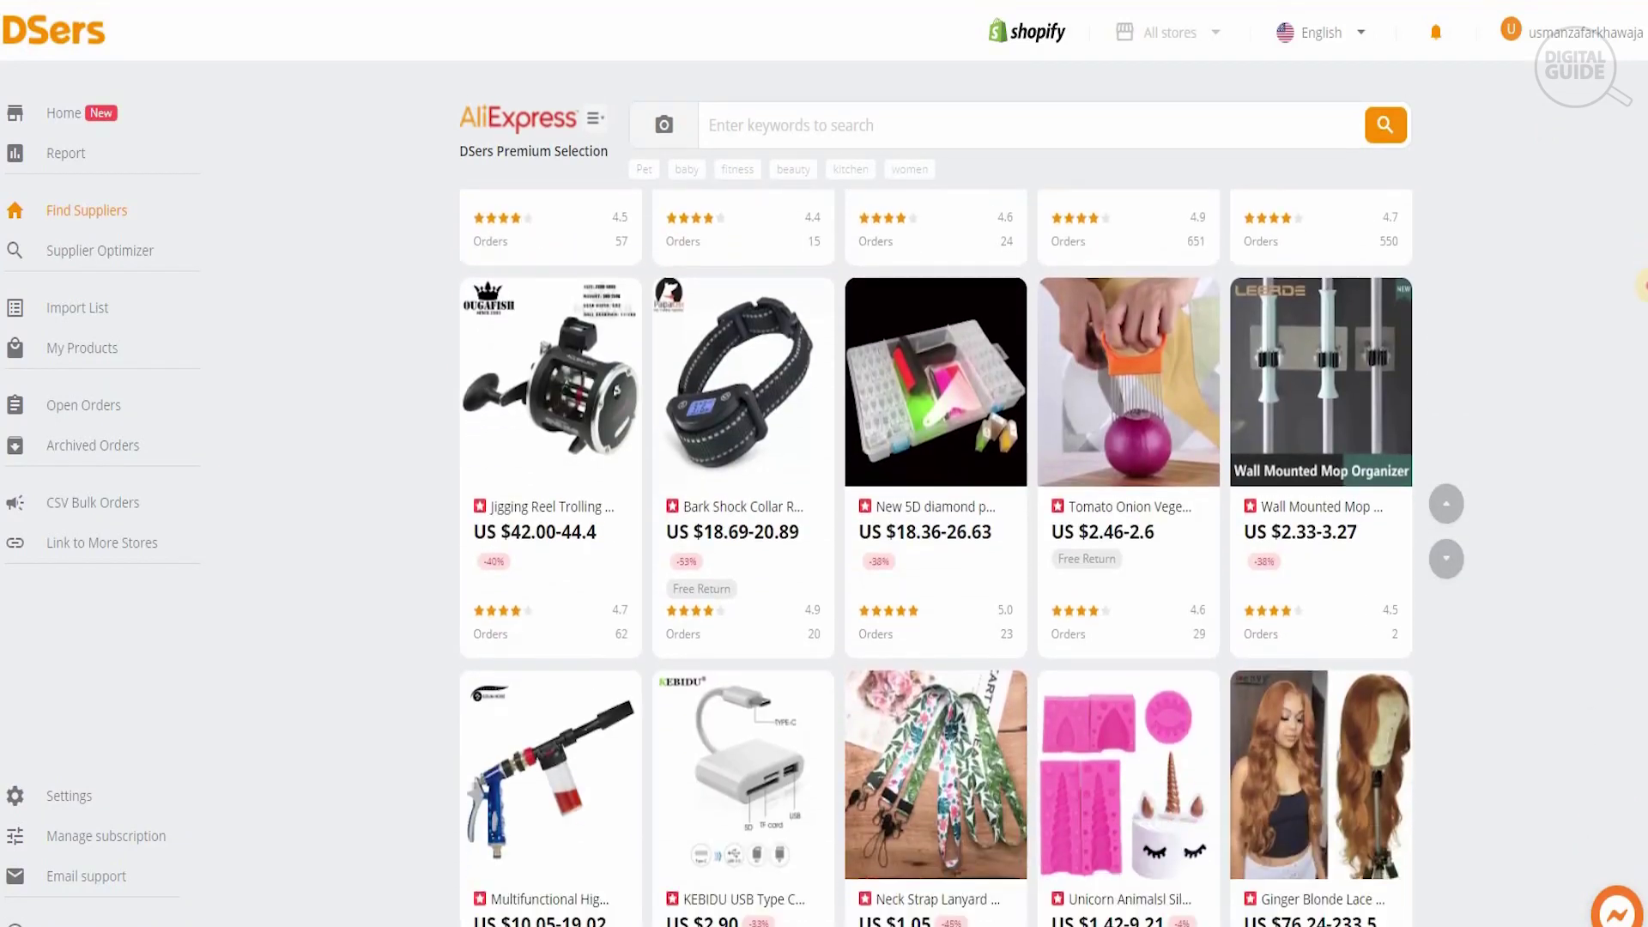
scroll(935, 558, down, 5)
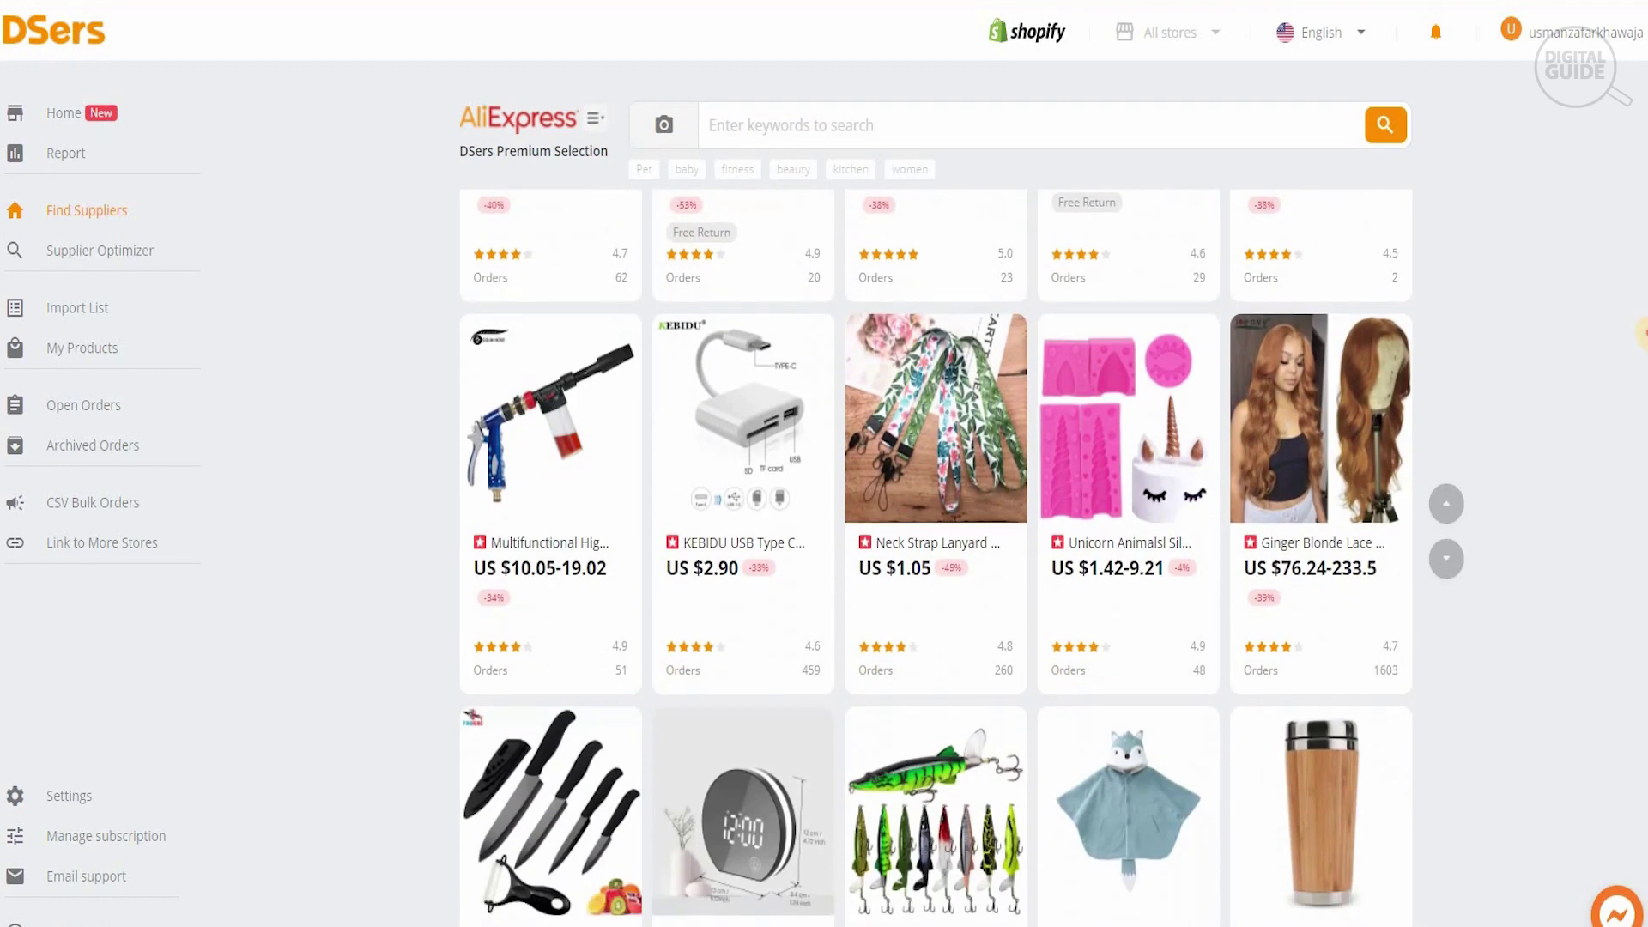
scroll(936, 558, down, 1)
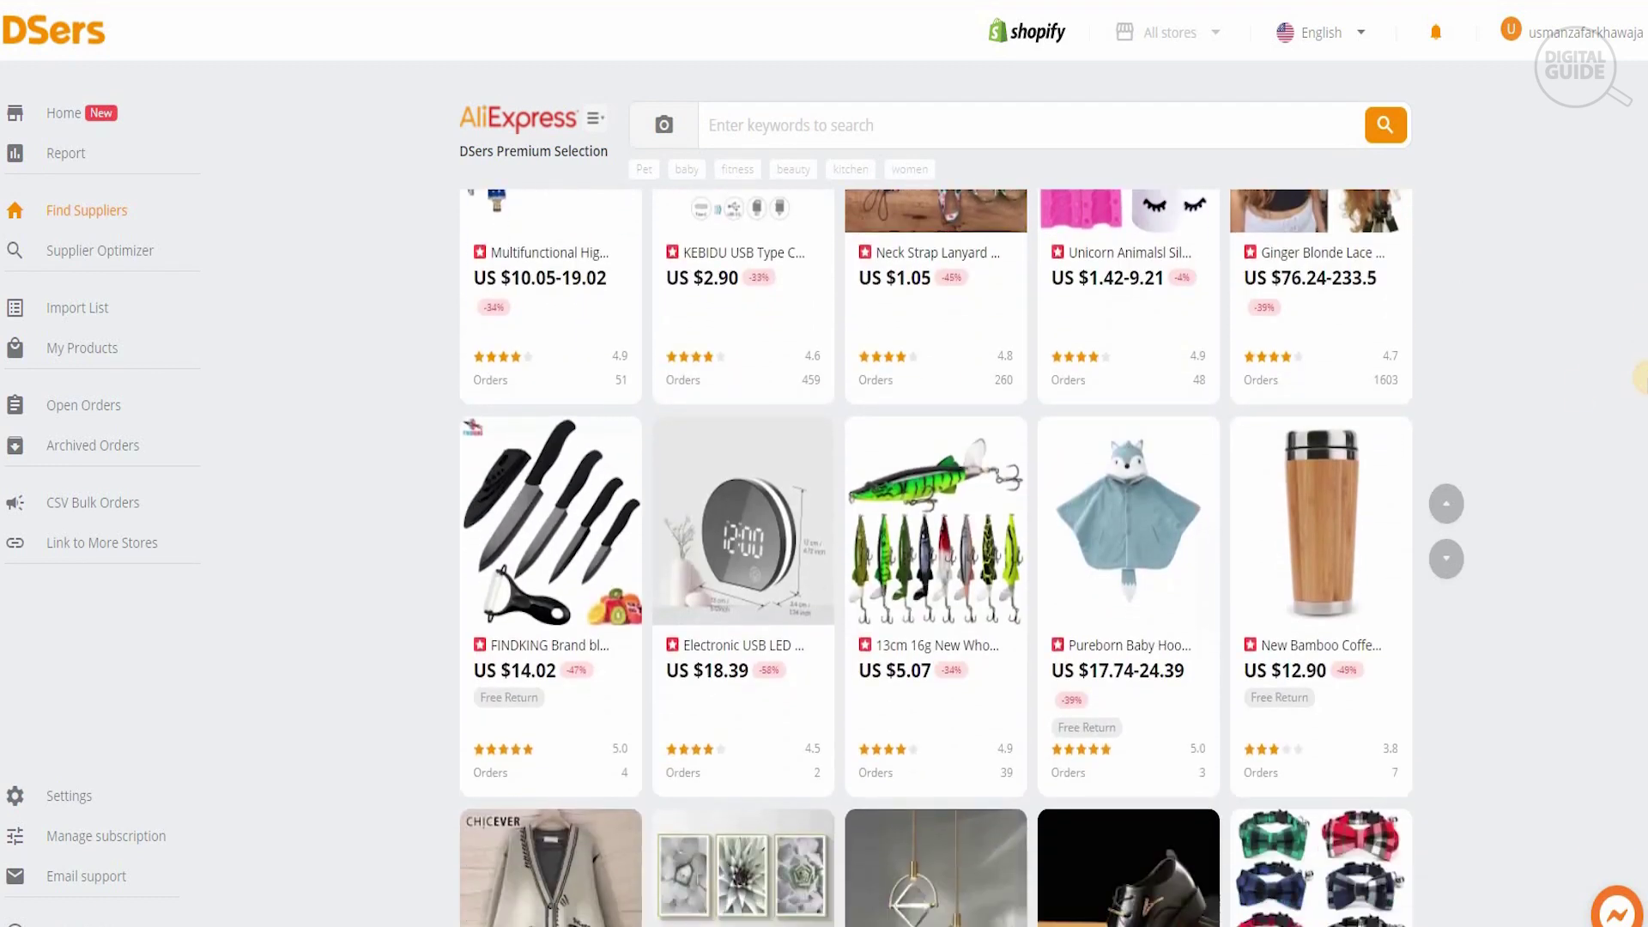
mouse_move(1299, 555)
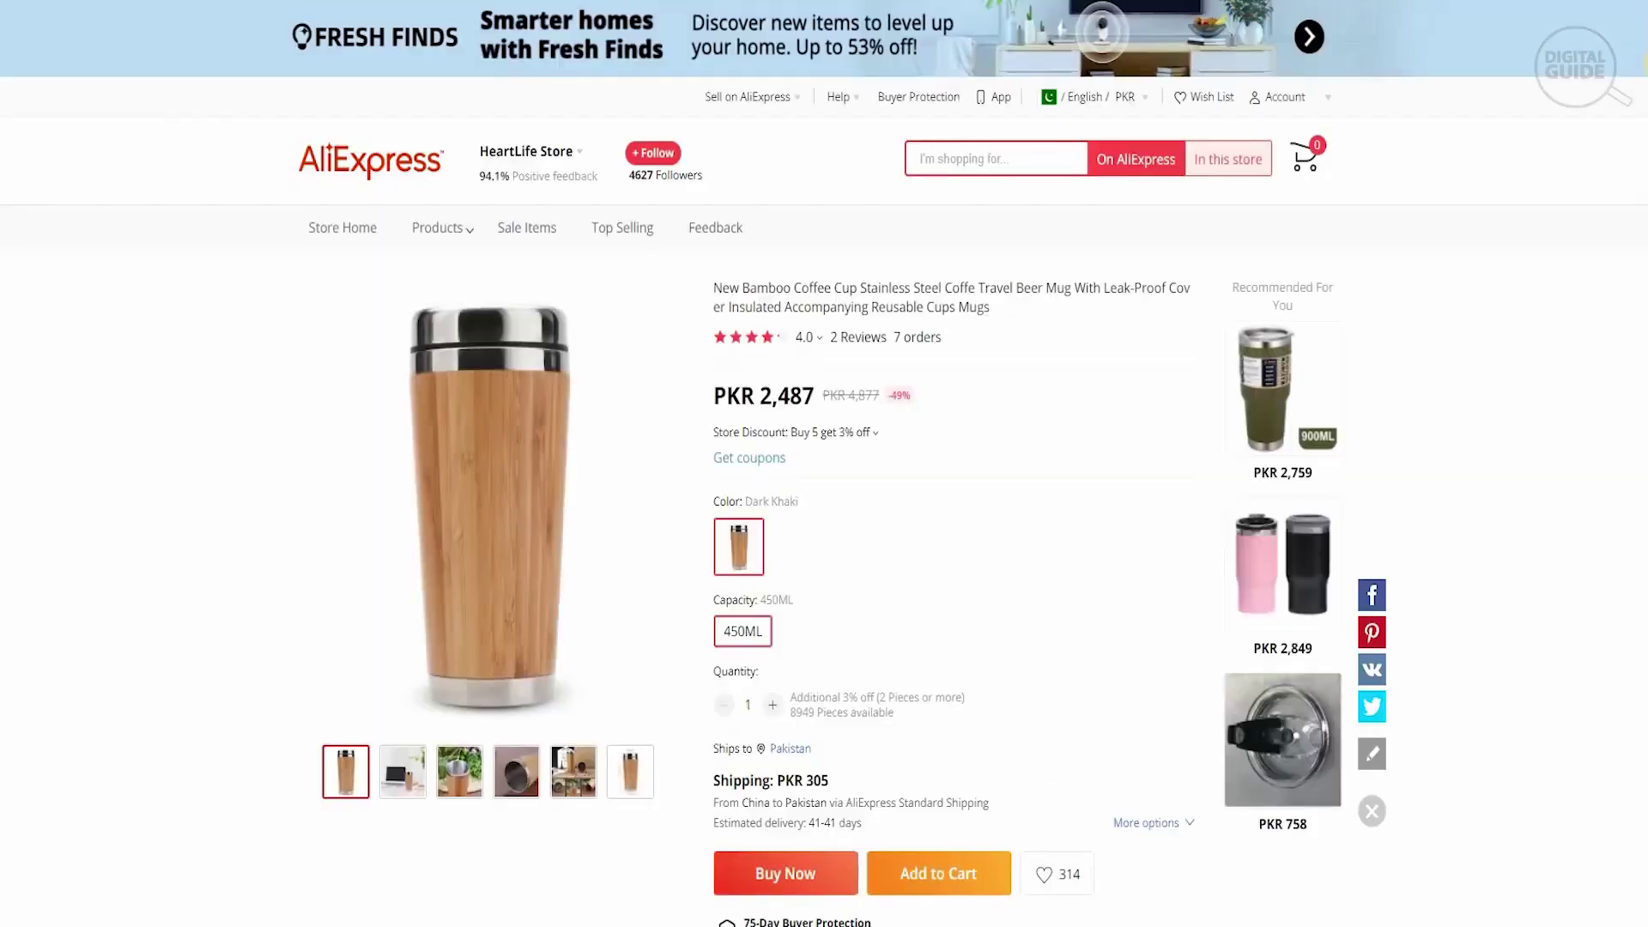
Step: Browse the bamboo coffee cup's AliExpress description photos before heading back to DSers
scroll(824, 464, down, 10)
scroll(824, 463, down, 20)
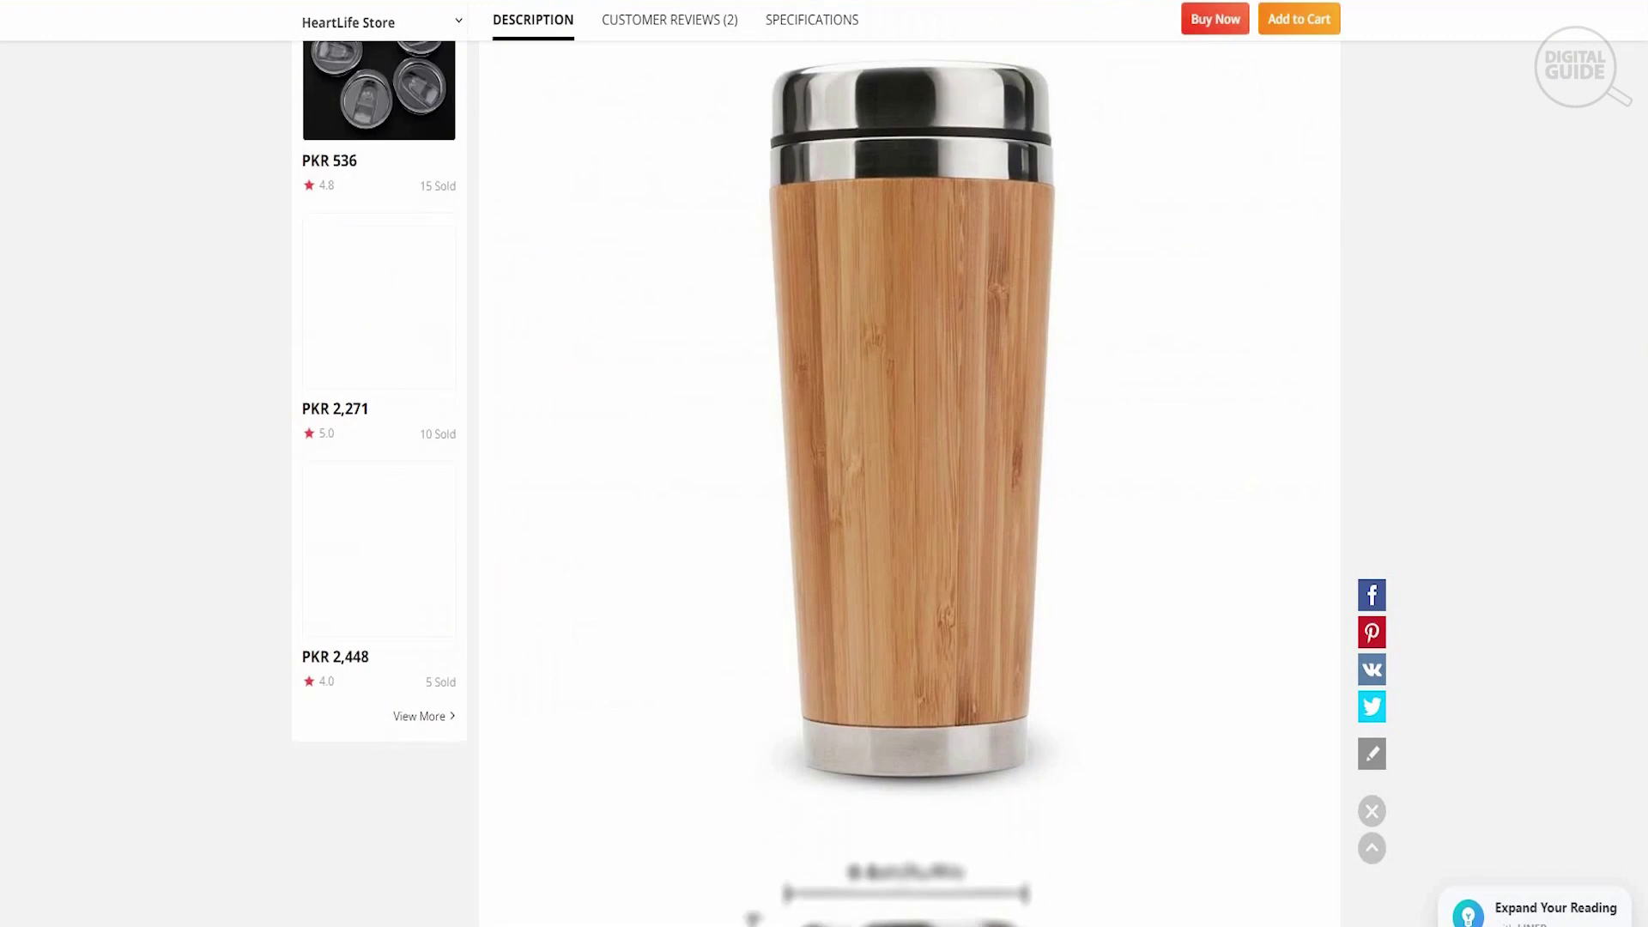
scroll(824, 464, down, 20)
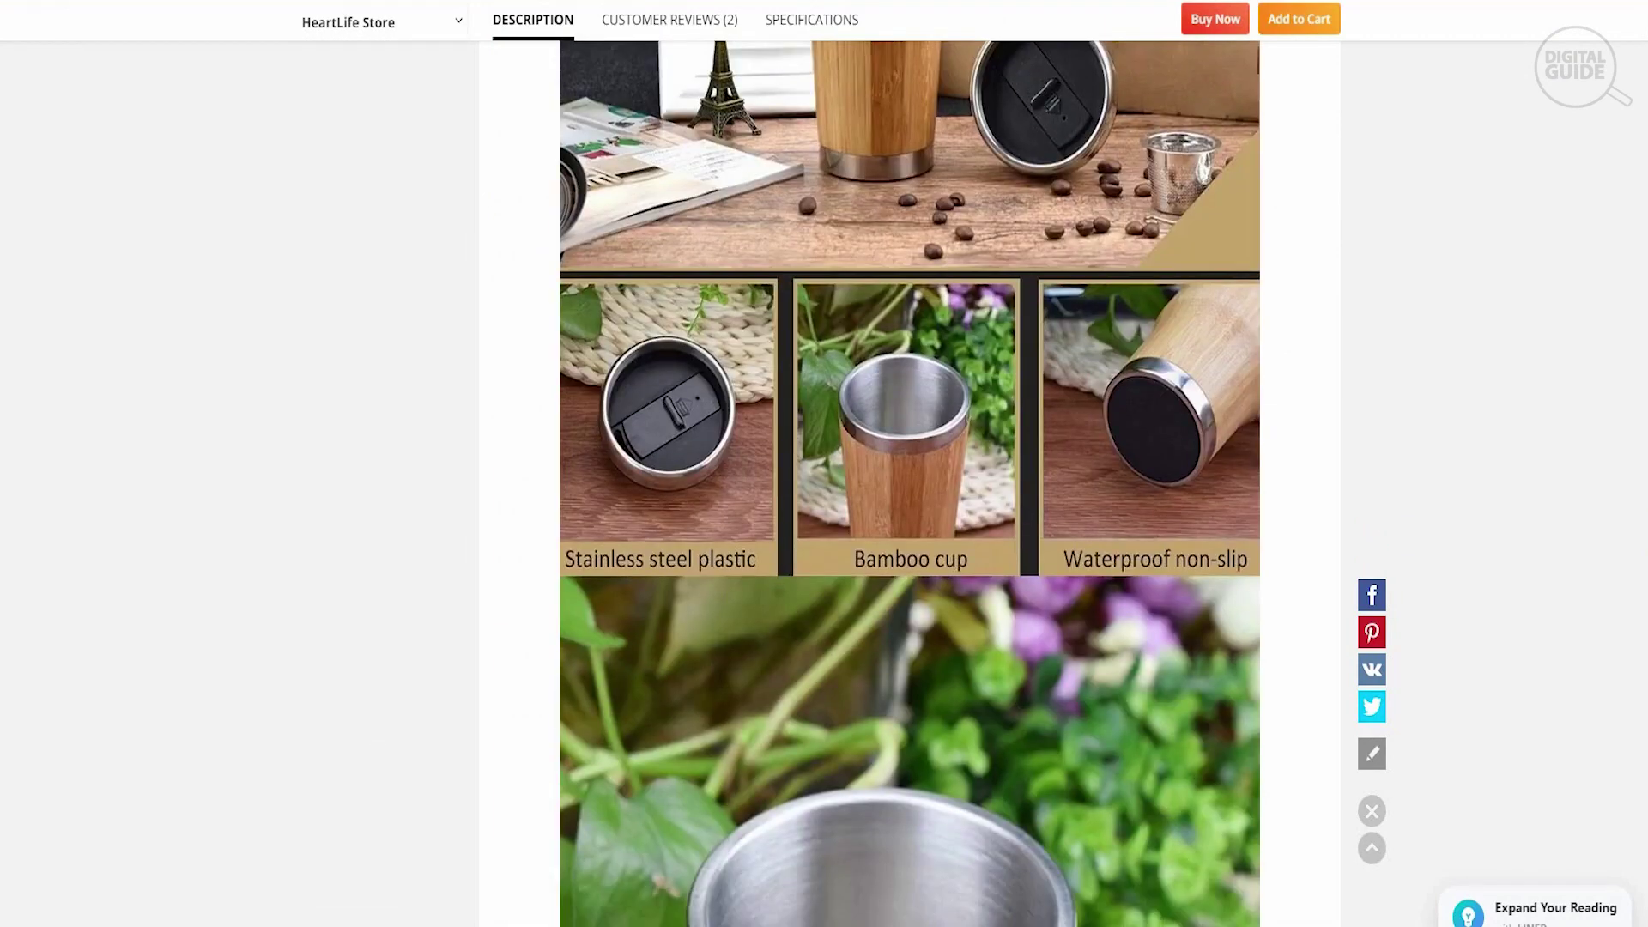
scroll(824, 464, down, 9)
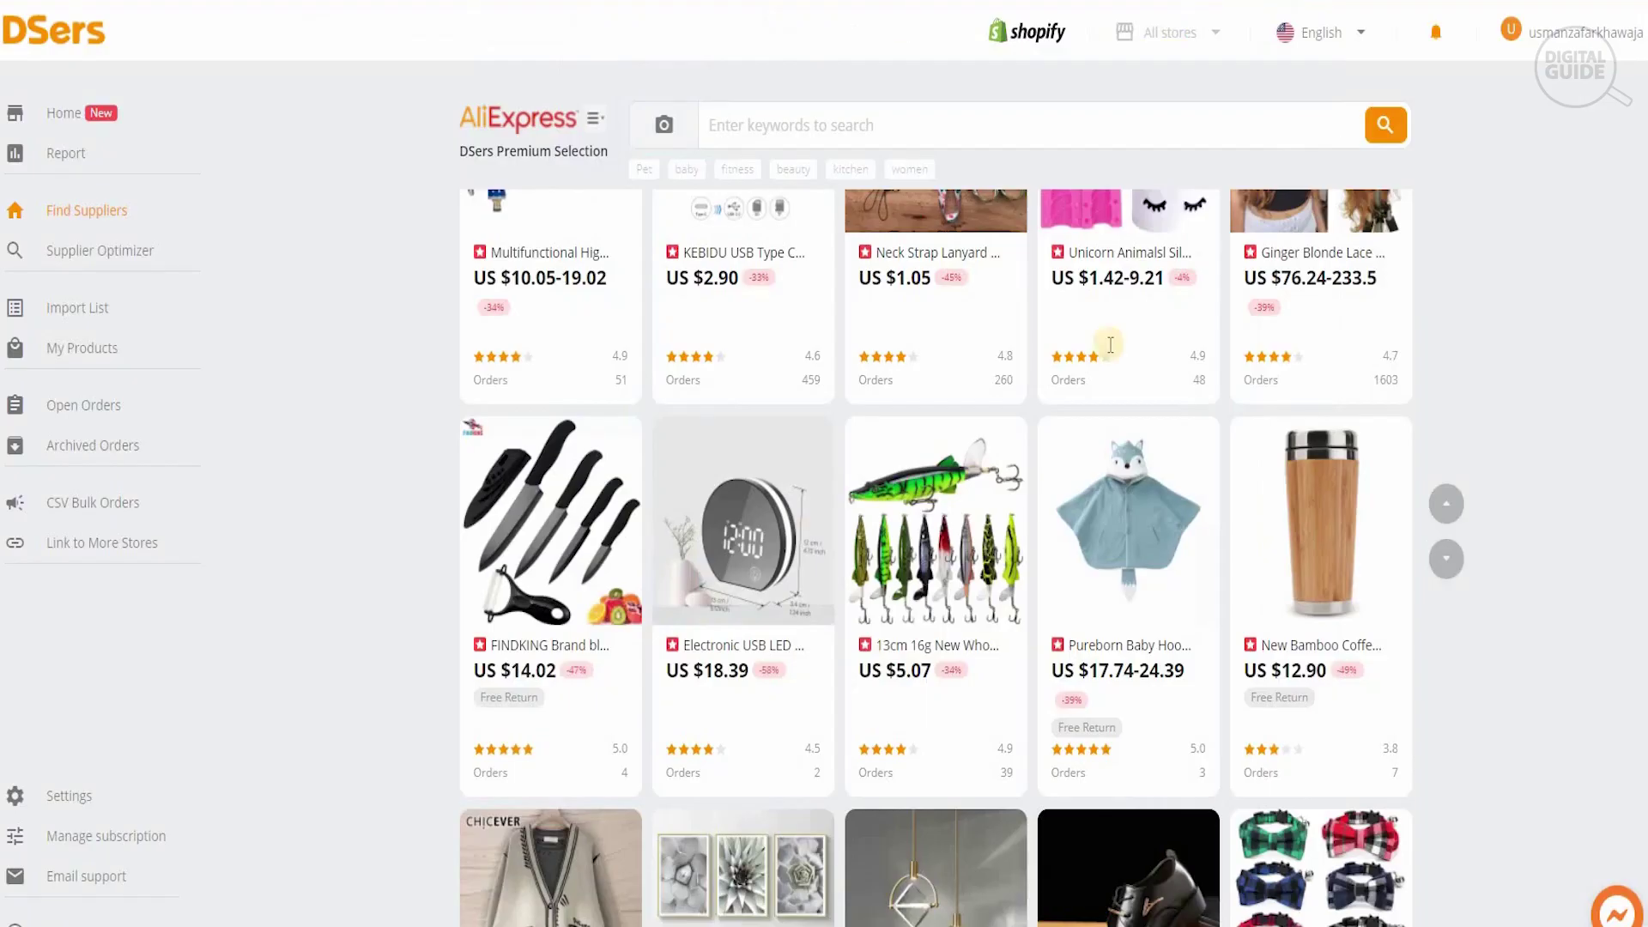
mouse_move(1335, 618)
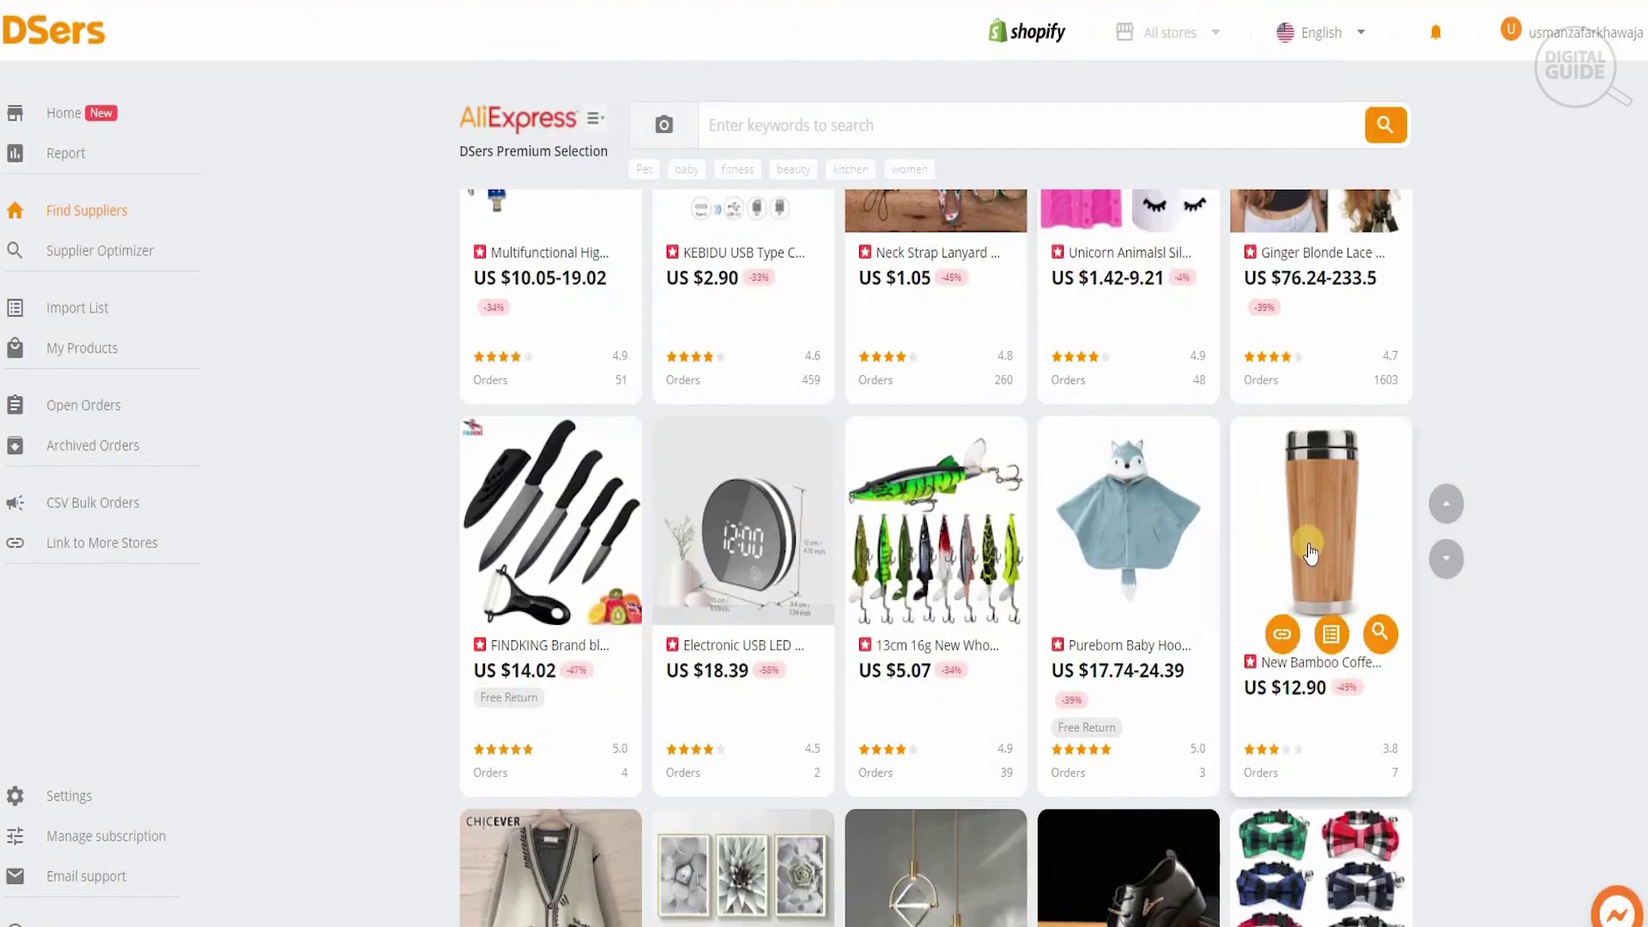
Step: Add the New Bamboo Coffee Cup to the Import List and push it to Shopify
click(1336, 626)
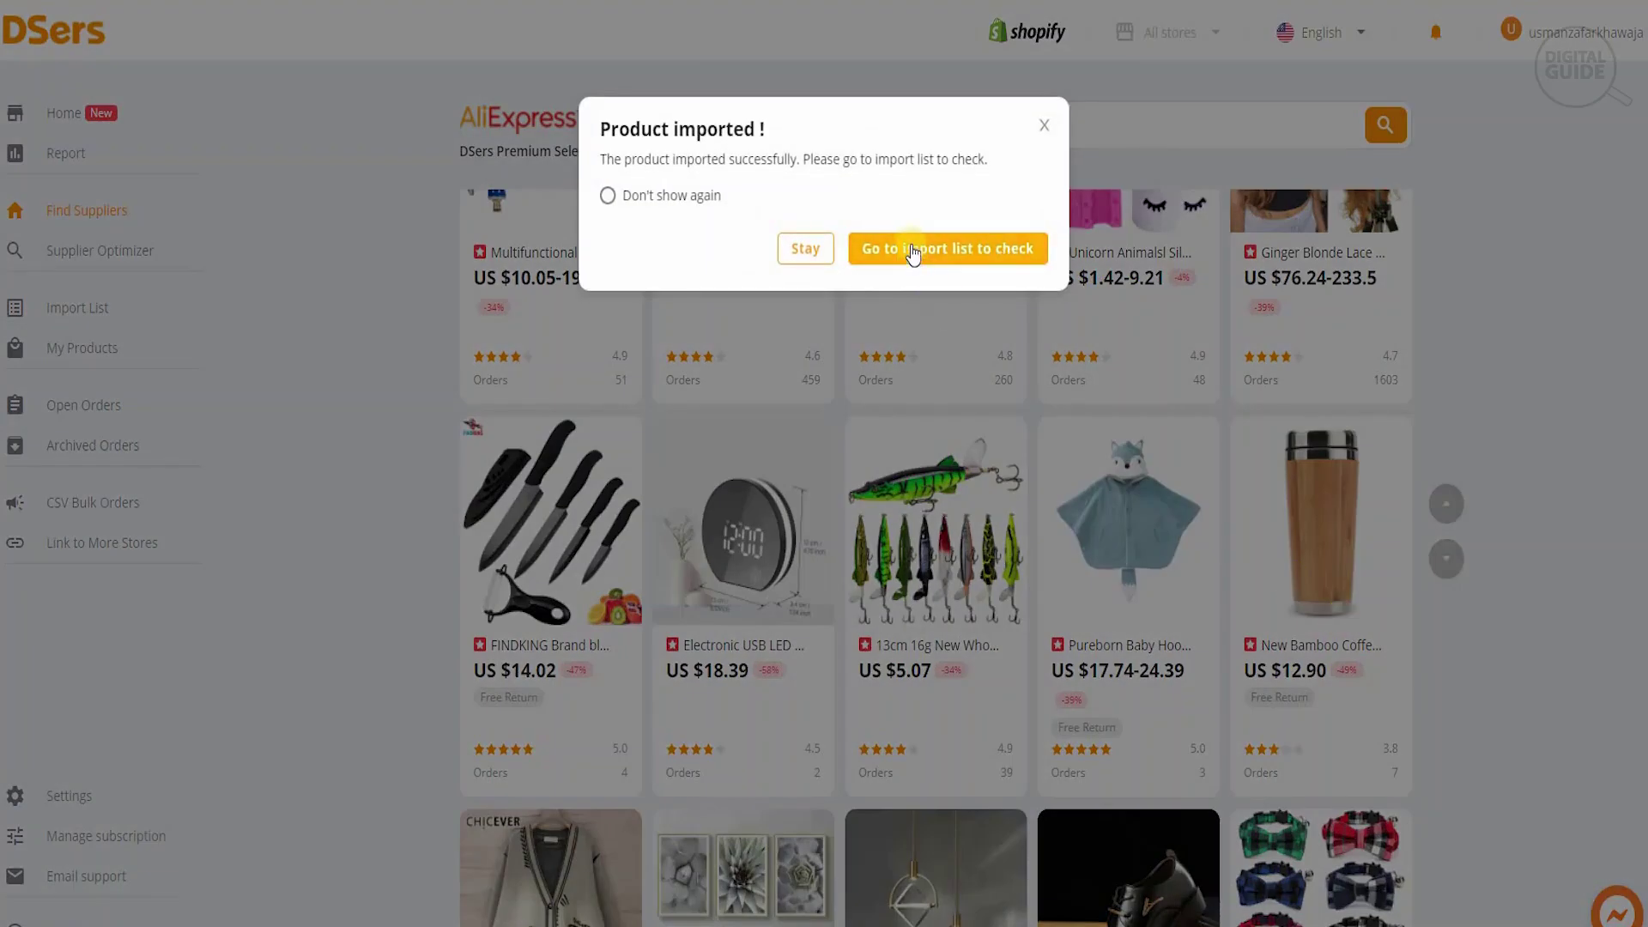
click(912, 250)
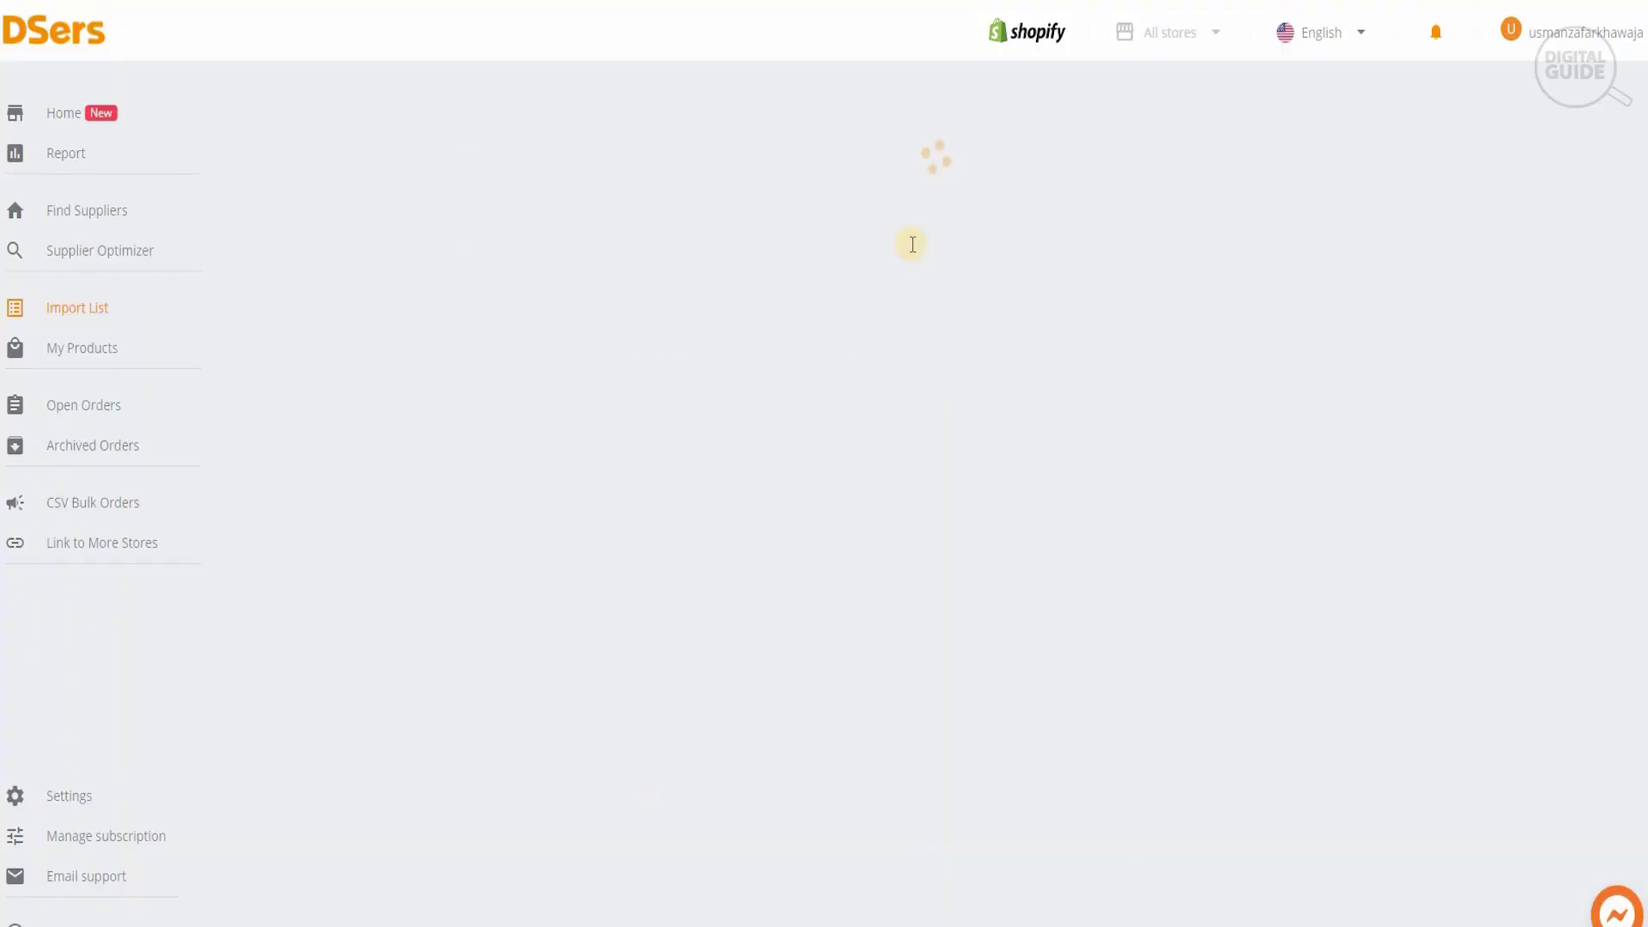
click(625, 379)
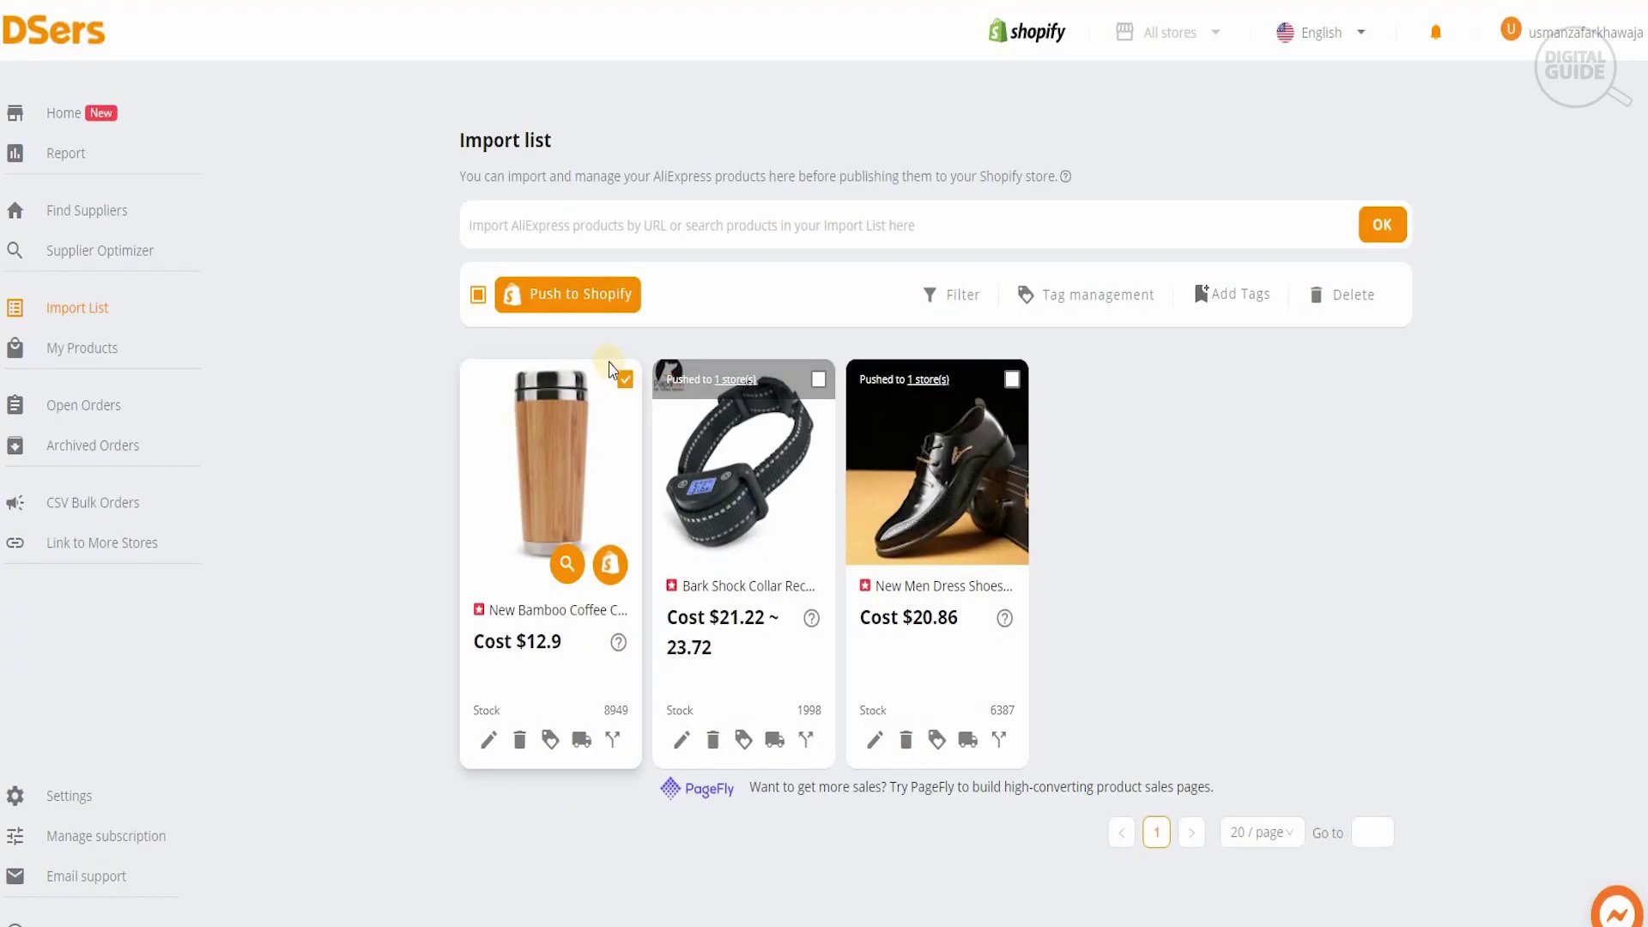
click(579, 303)
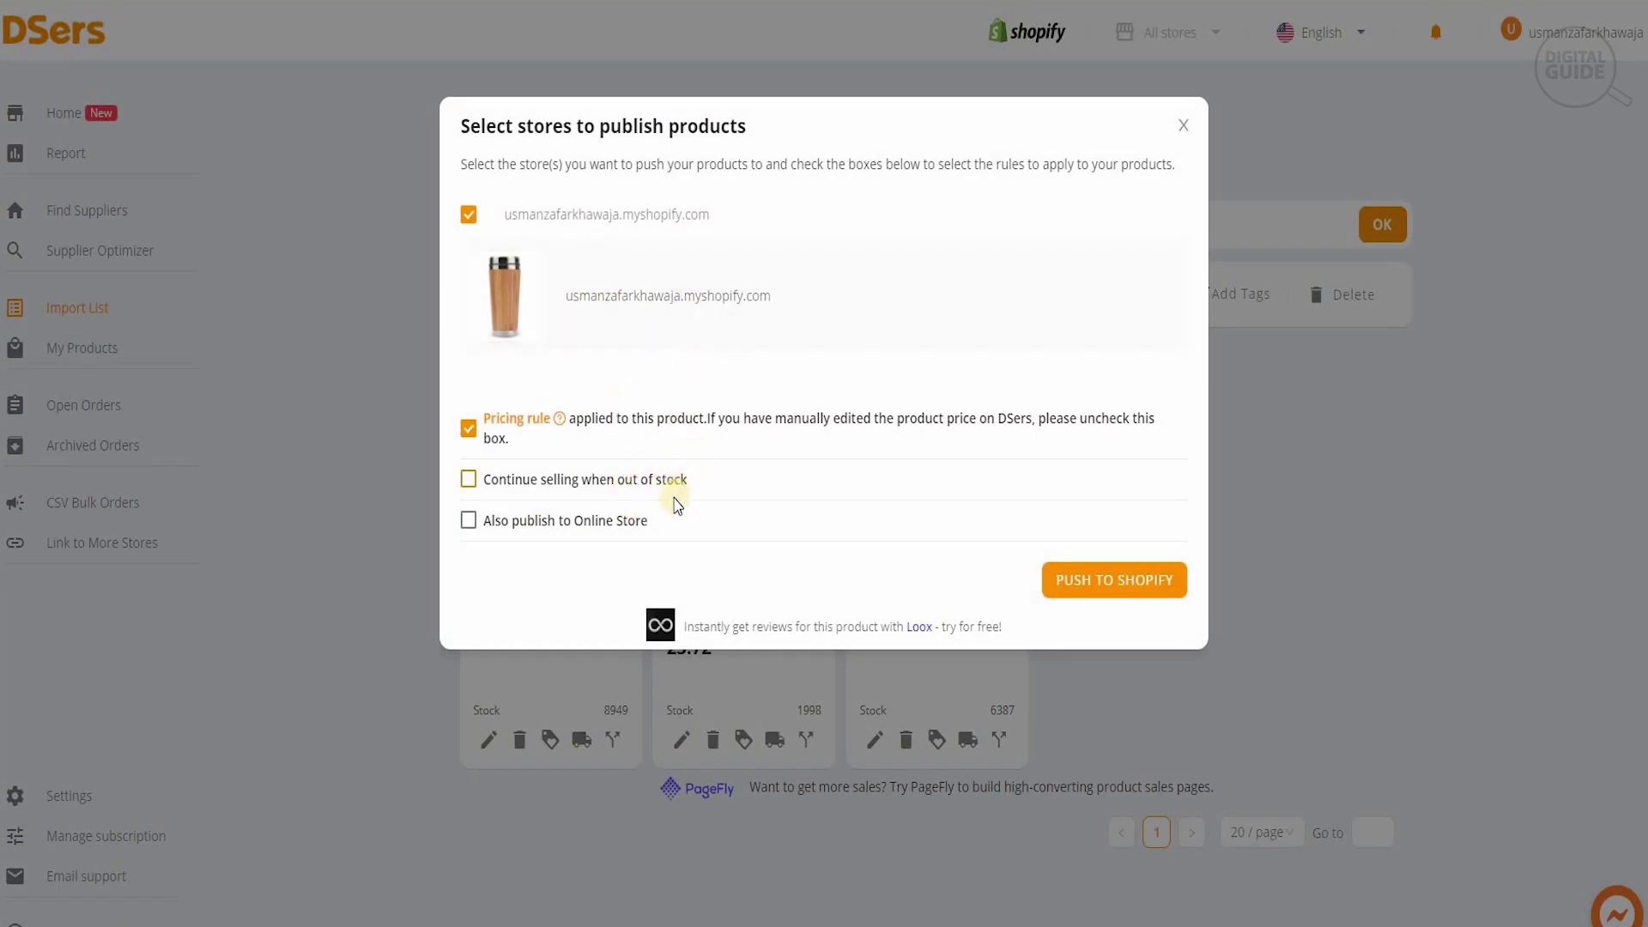
click(1081, 592)
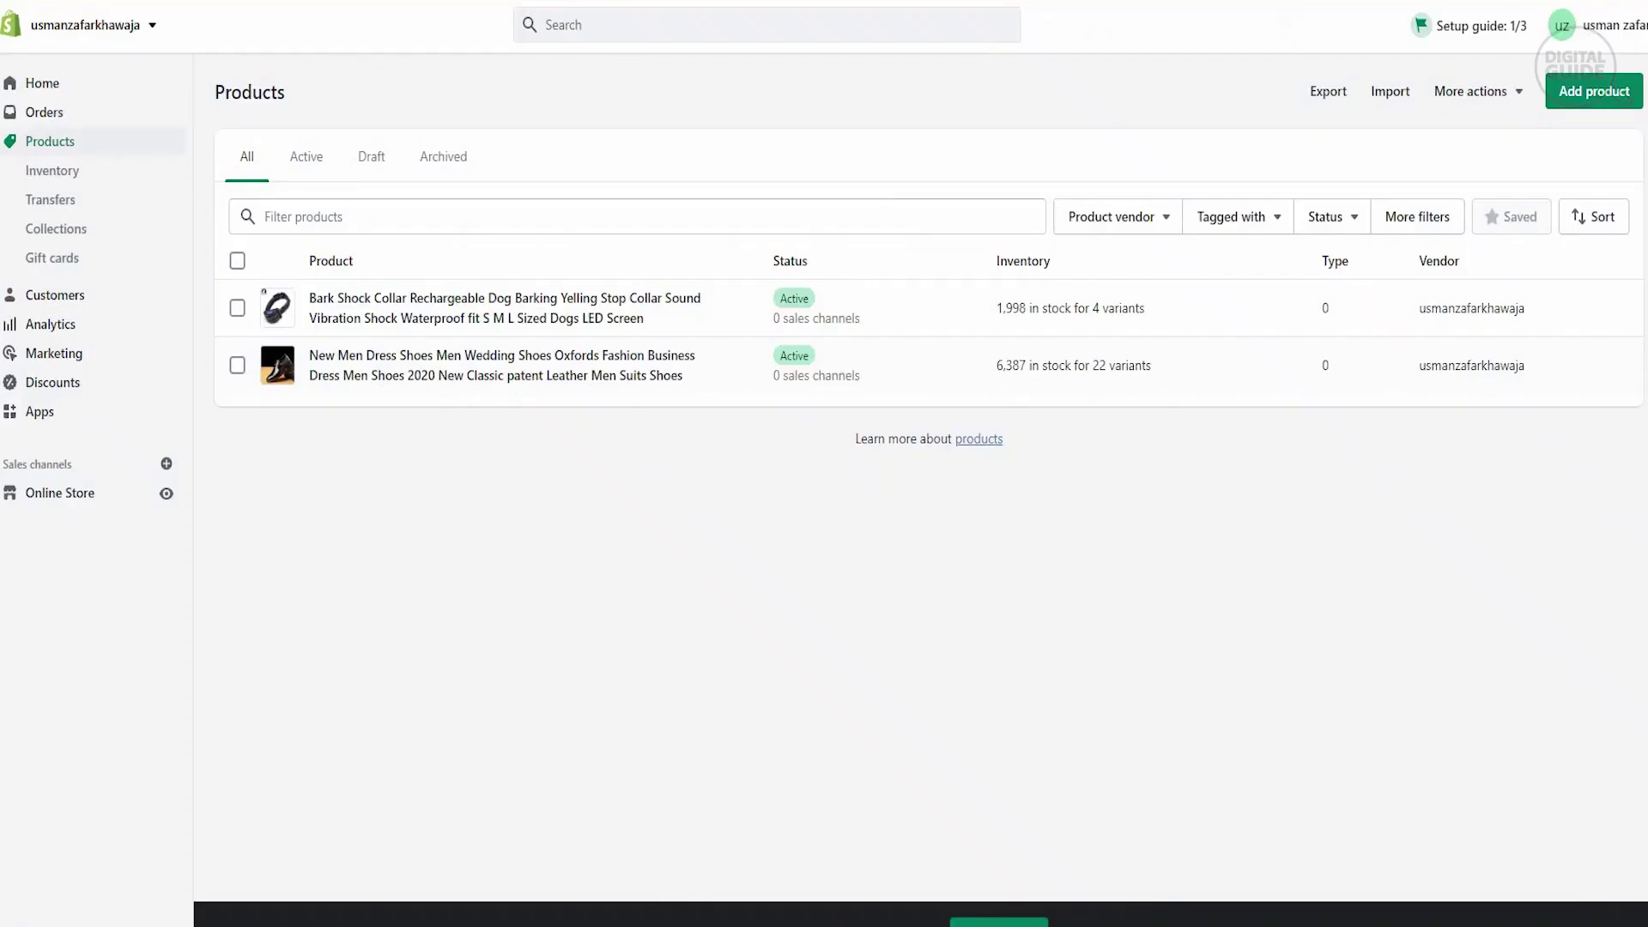
Step: Refresh the Products list to show the mug, then open the Bark Shock Collar product
click(66, 140)
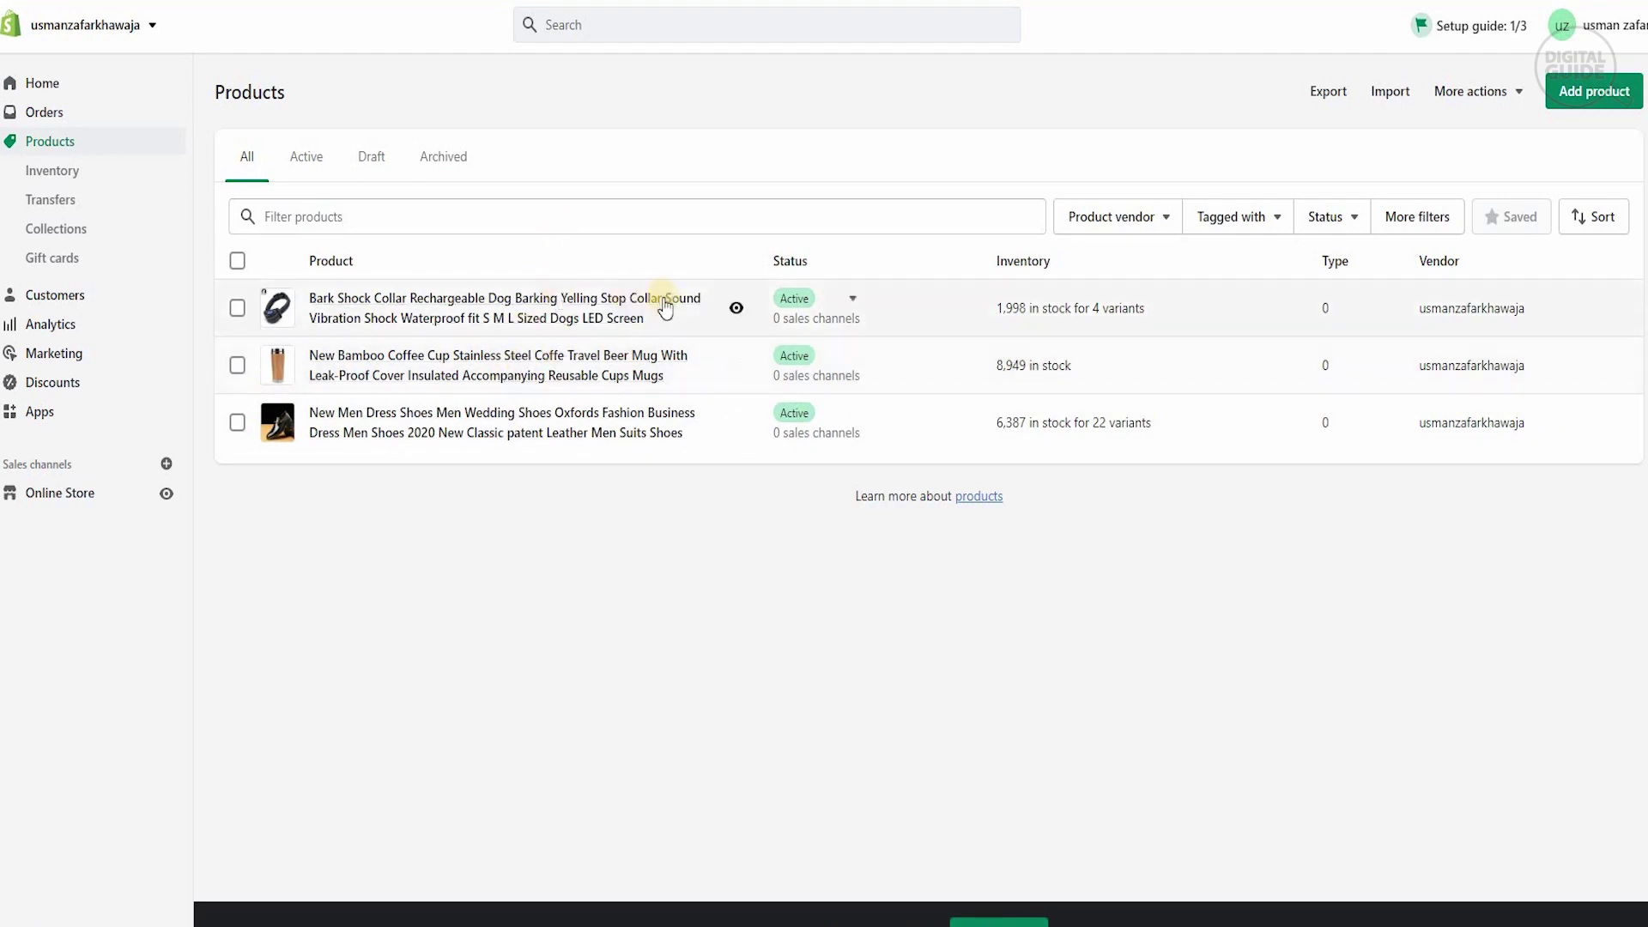
click(567, 302)
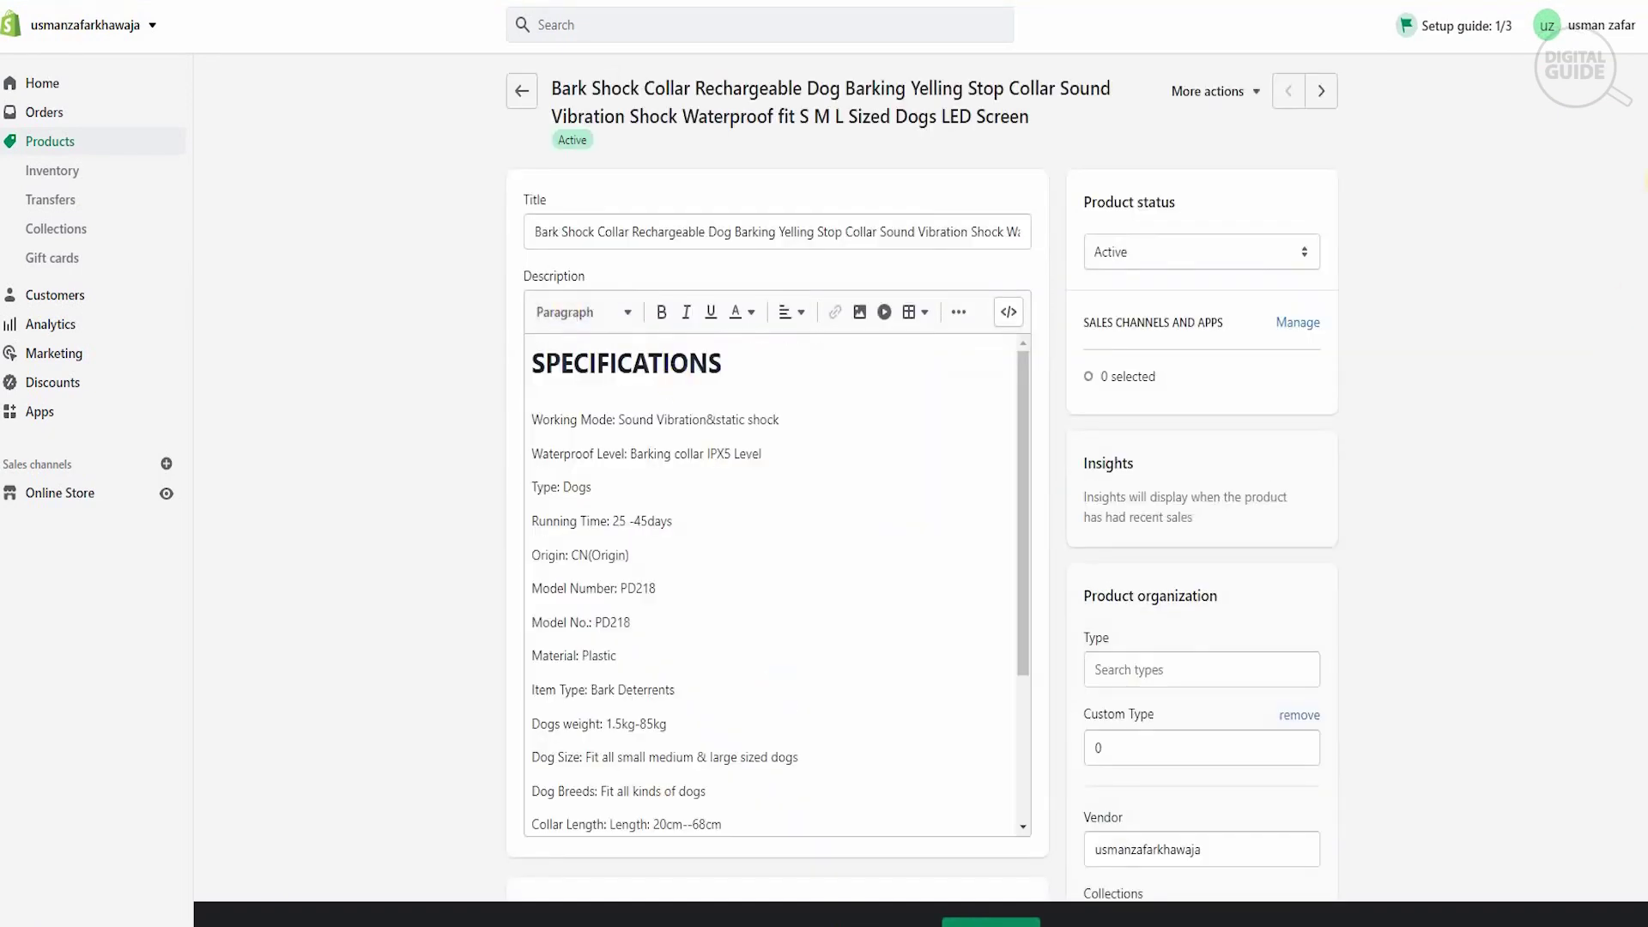
scroll(1639, 416, down, 7)
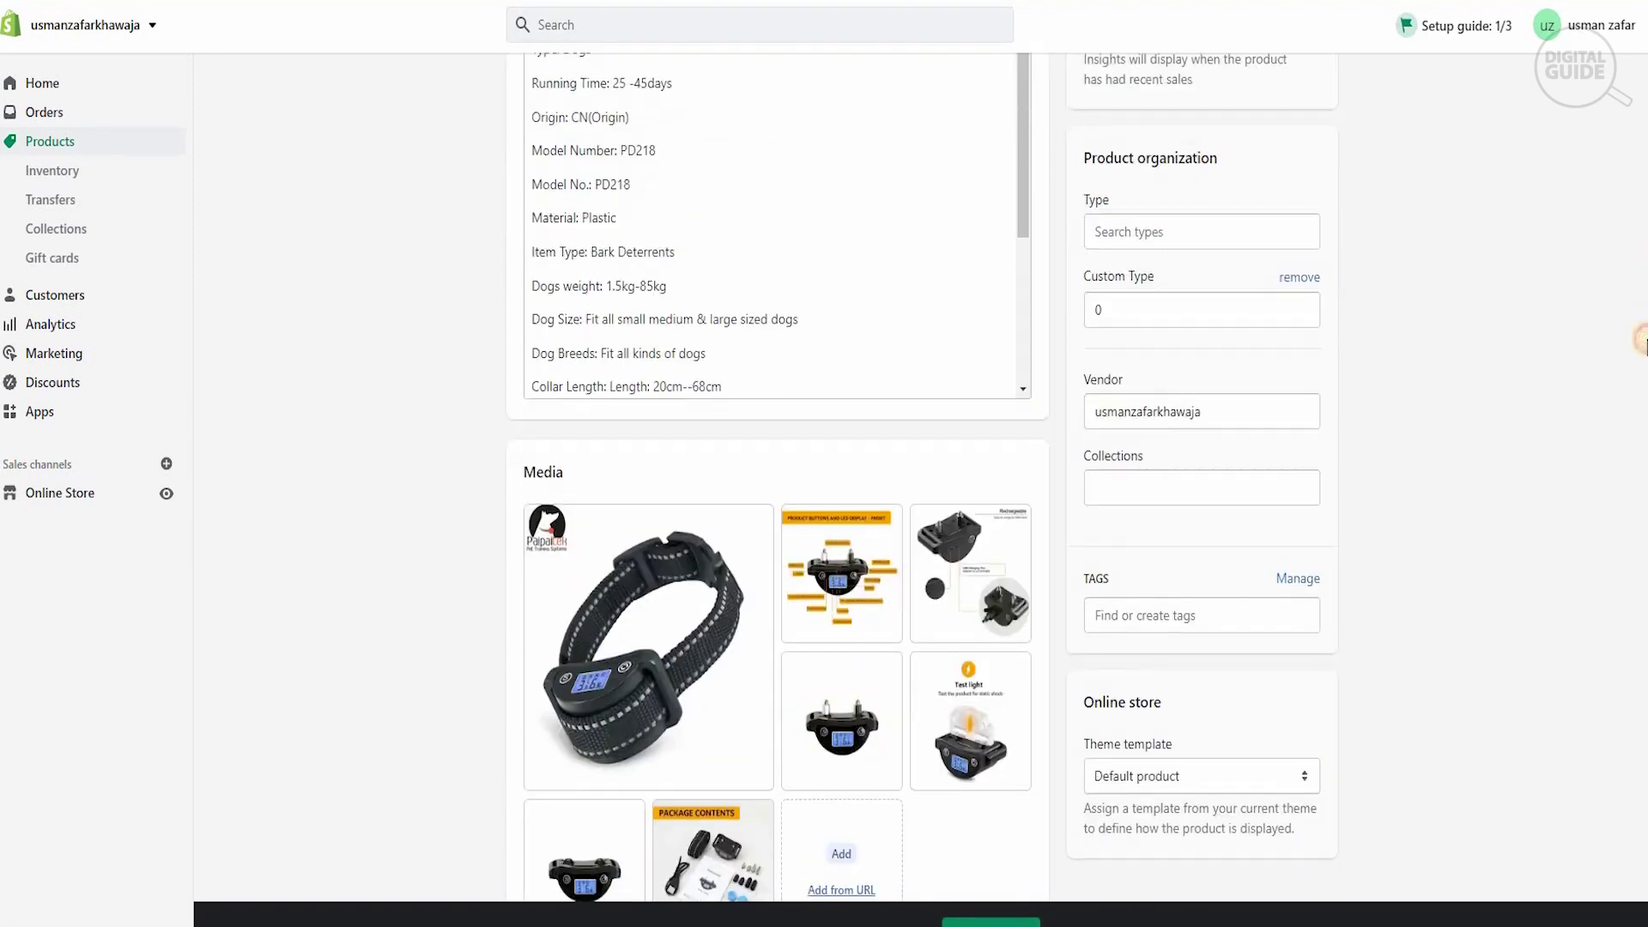
scroll(1640, 416, down, 4)
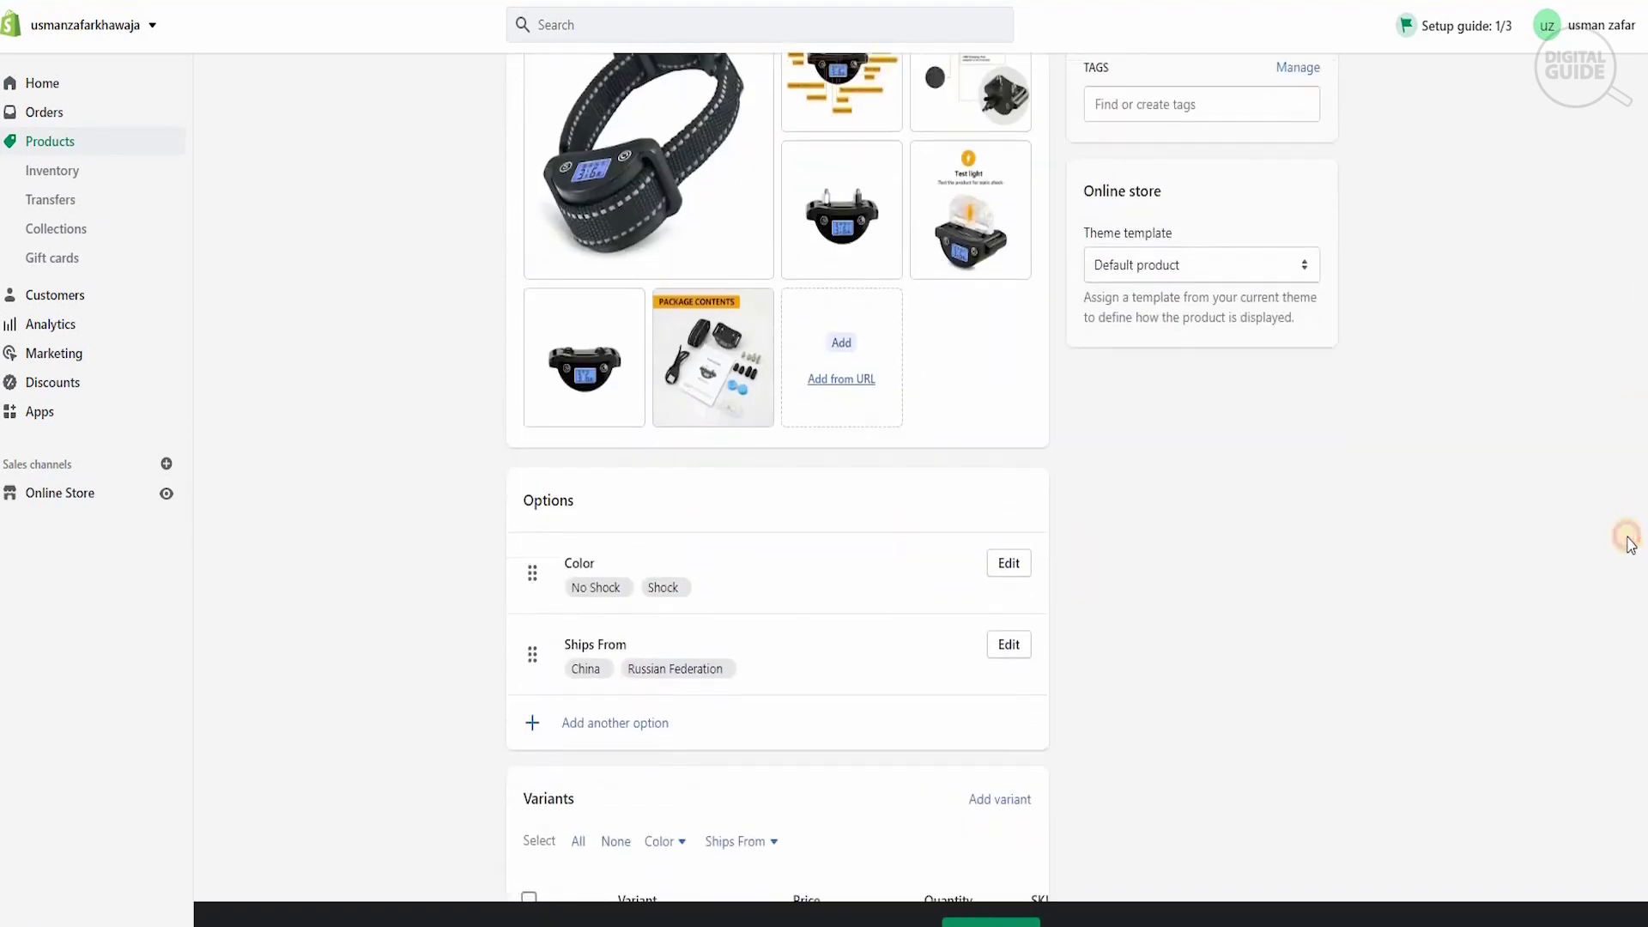
scroll(1631, 579, down, 5)
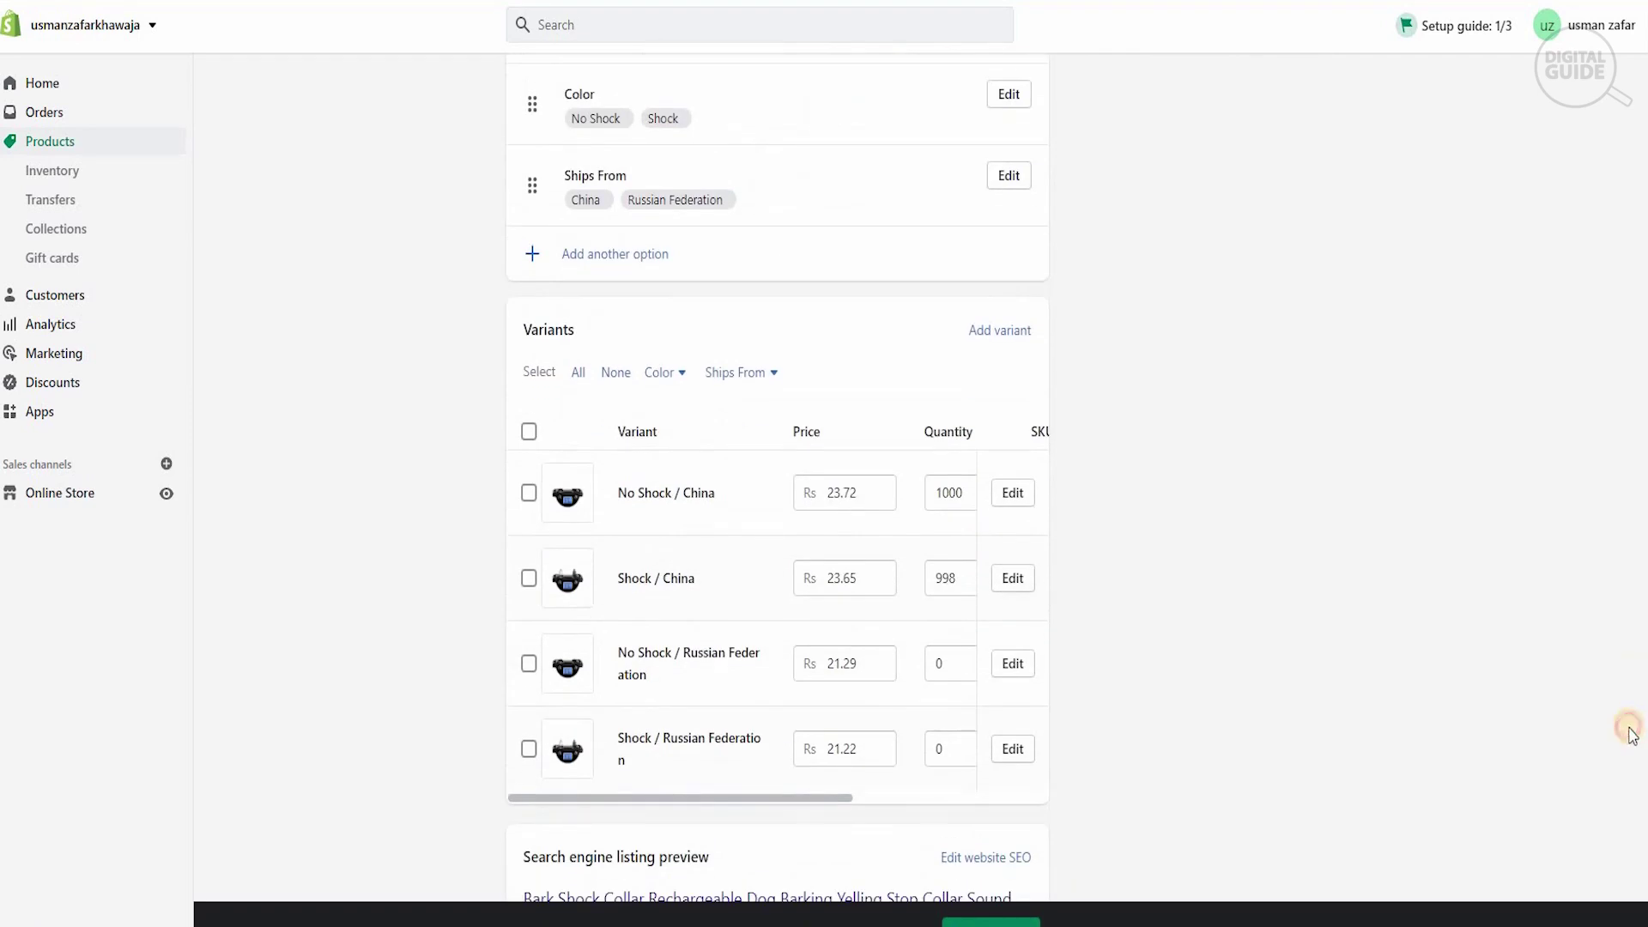
scroll(915, 481, down, 2)
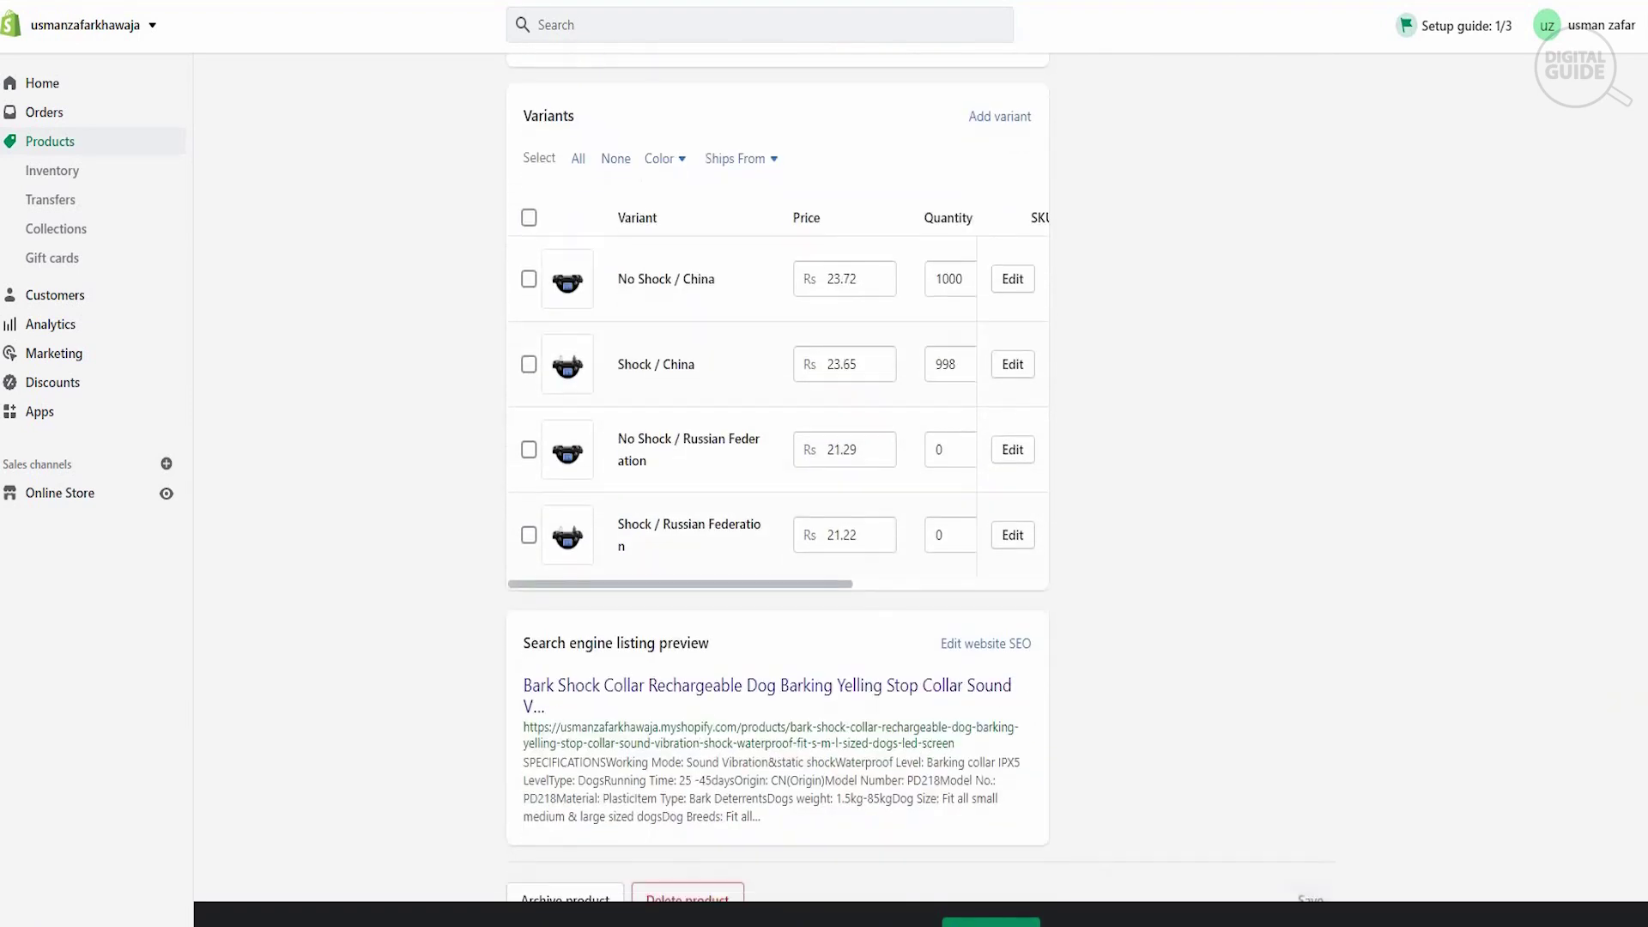
scroll(1644, 593, up, 10)
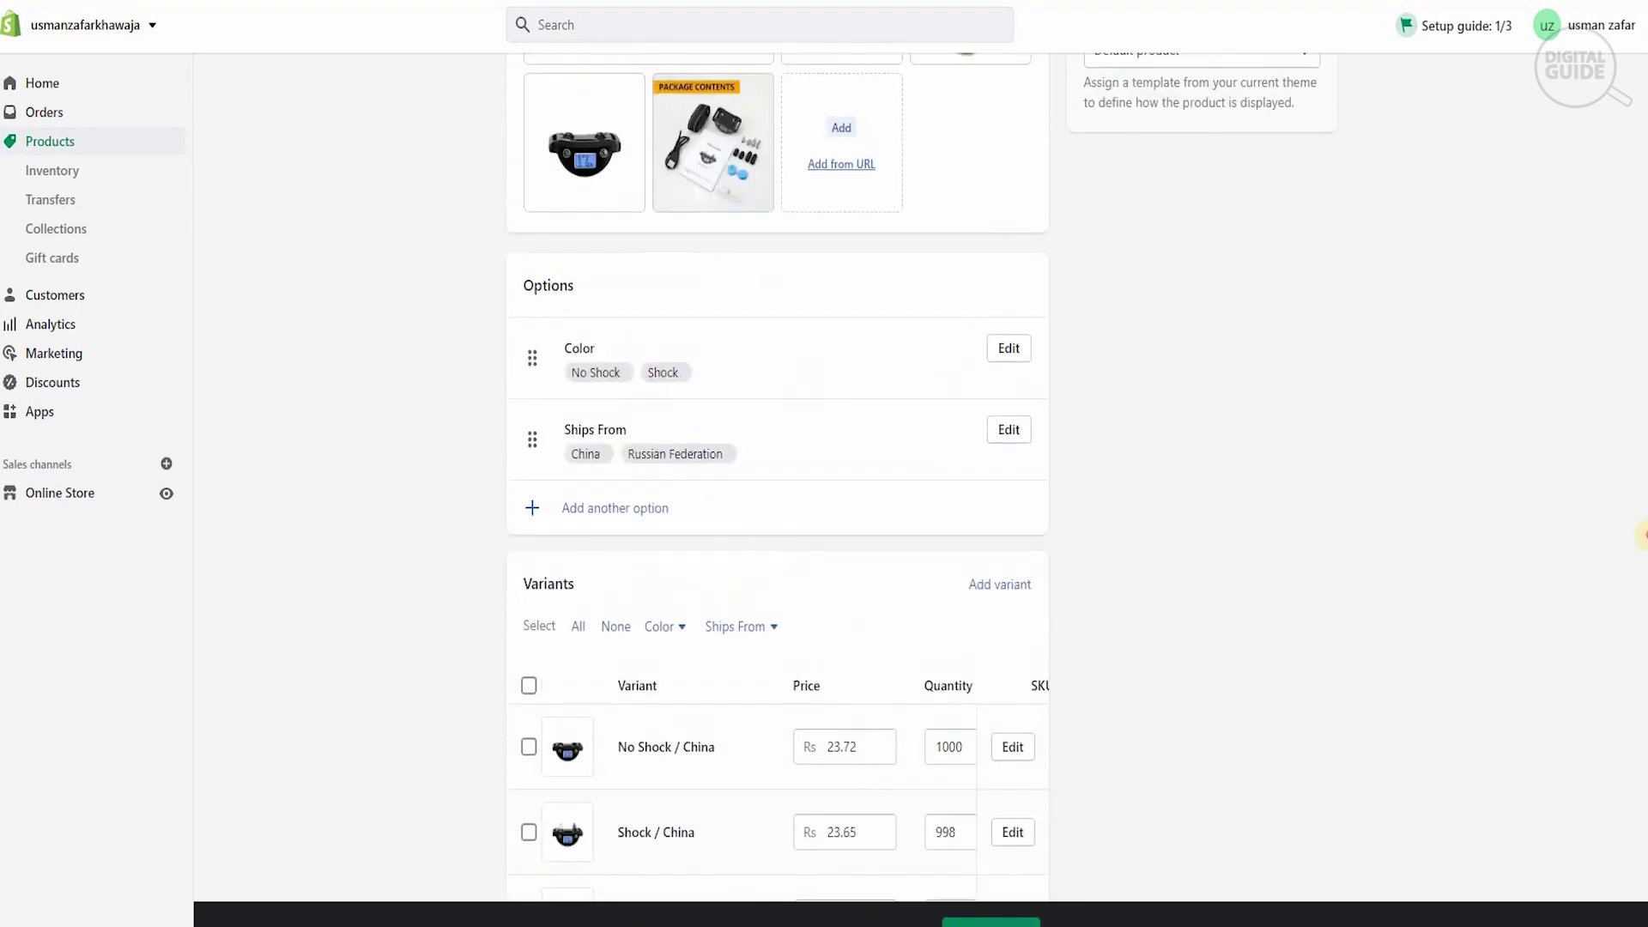
scroll(1641, 260, up, 5)
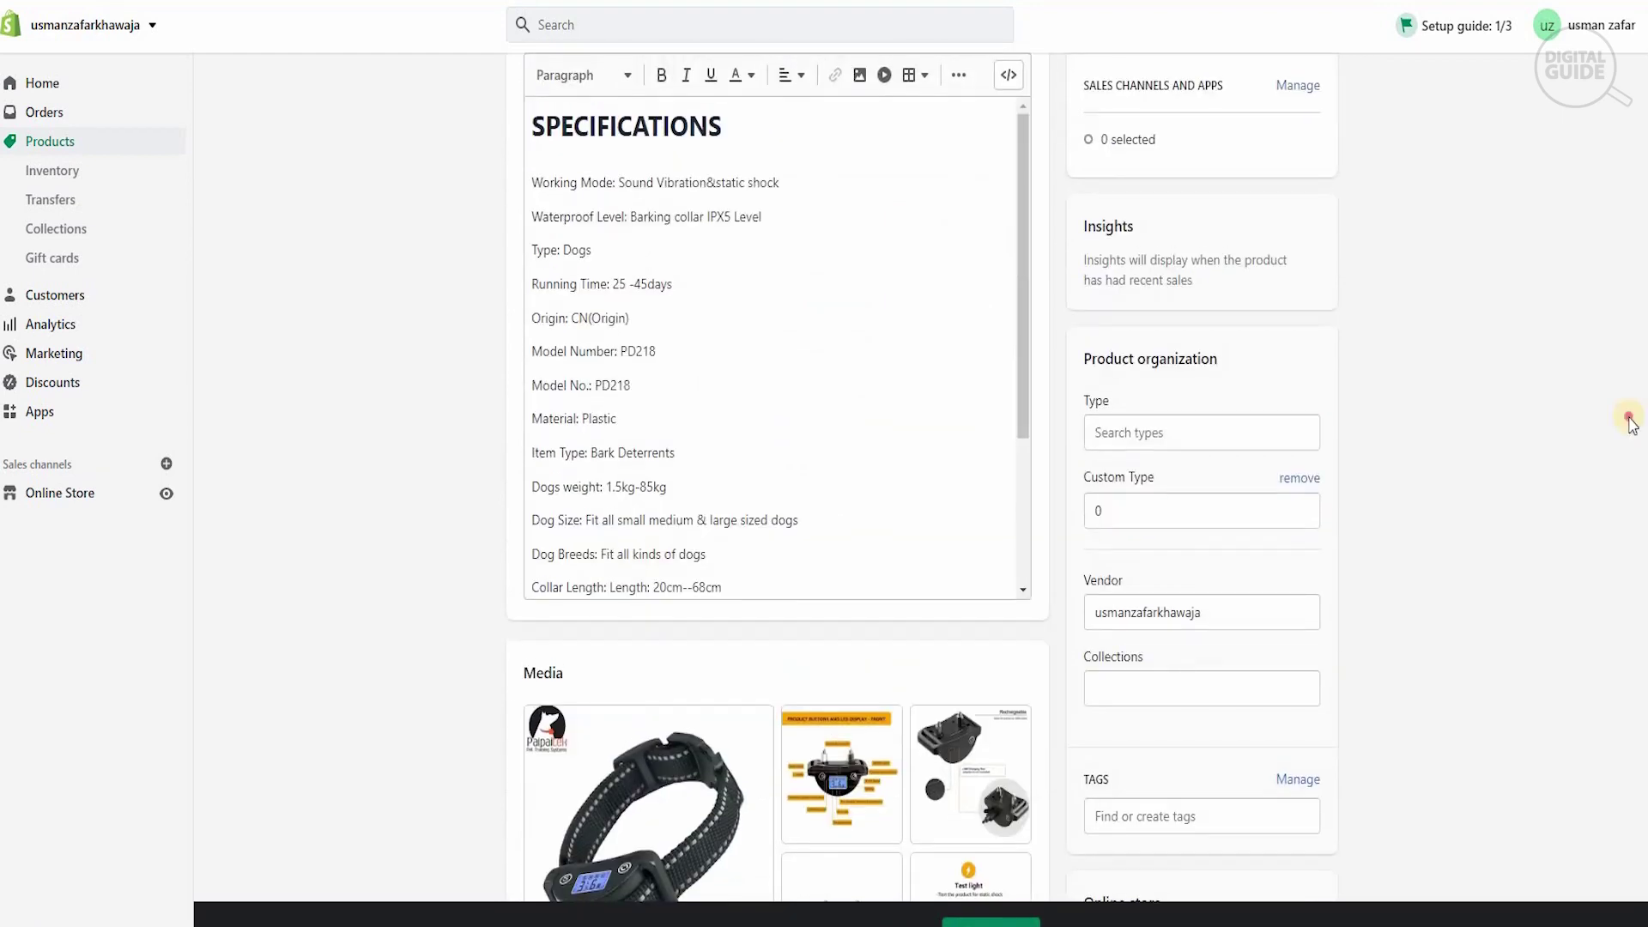
scroll(1631, 420, down, 5)
scroll(1635, 356, up, 2)
drag(1633, 358, 1632, 133)
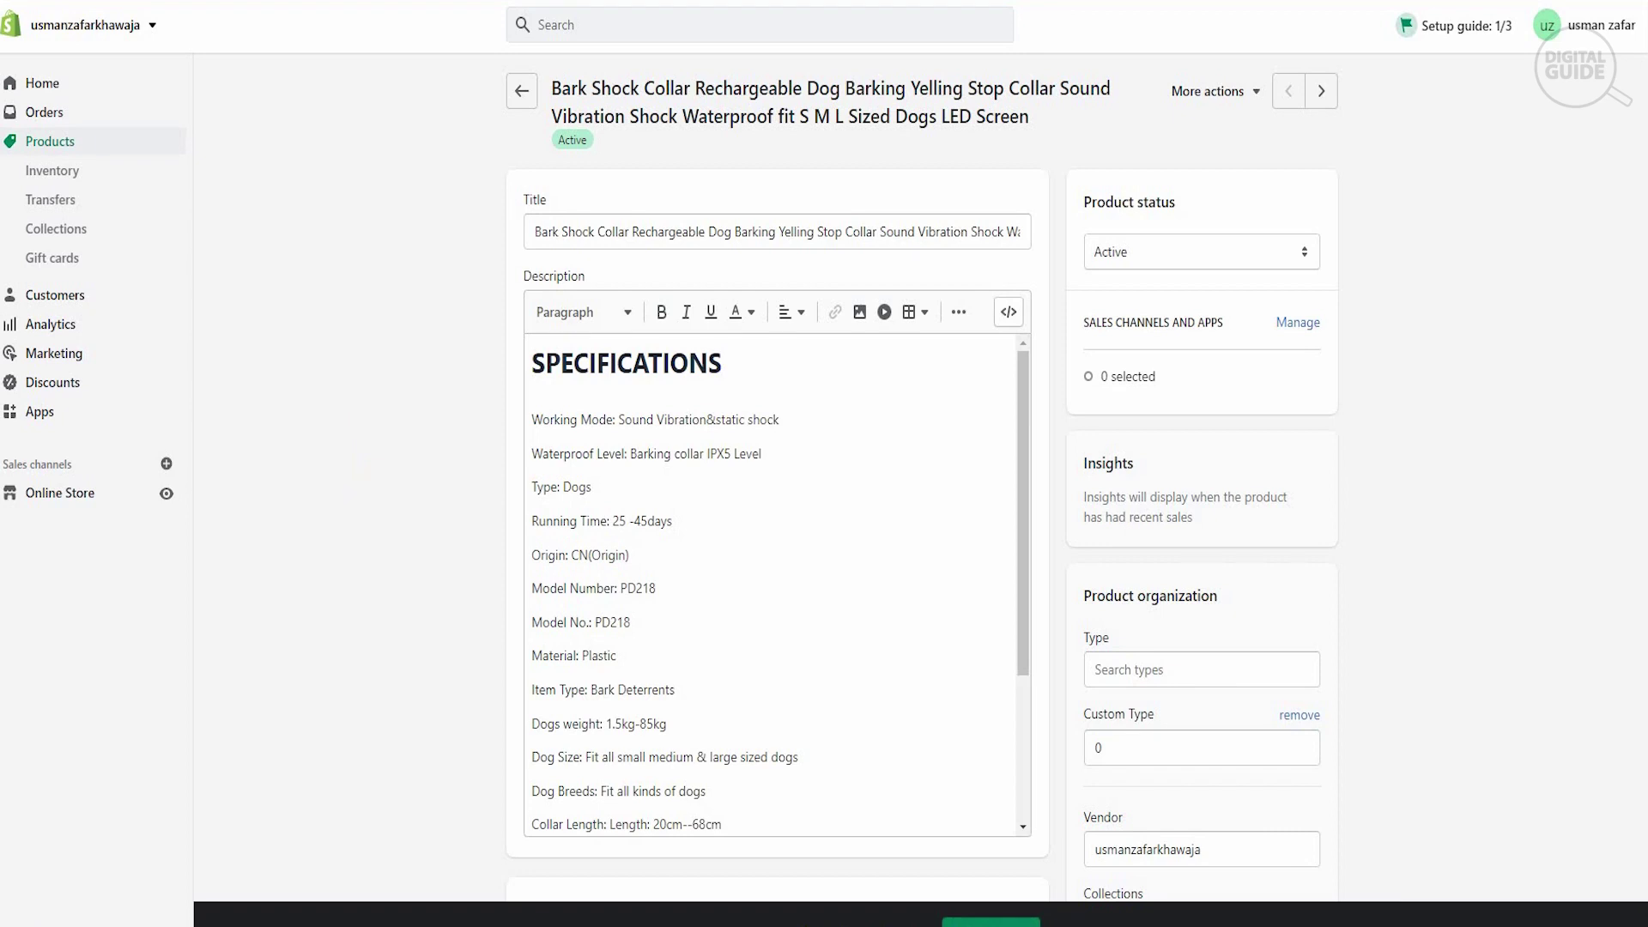
Step: In store Settings, go through Plan and Billing to reach the Payments page
click(52, 923)
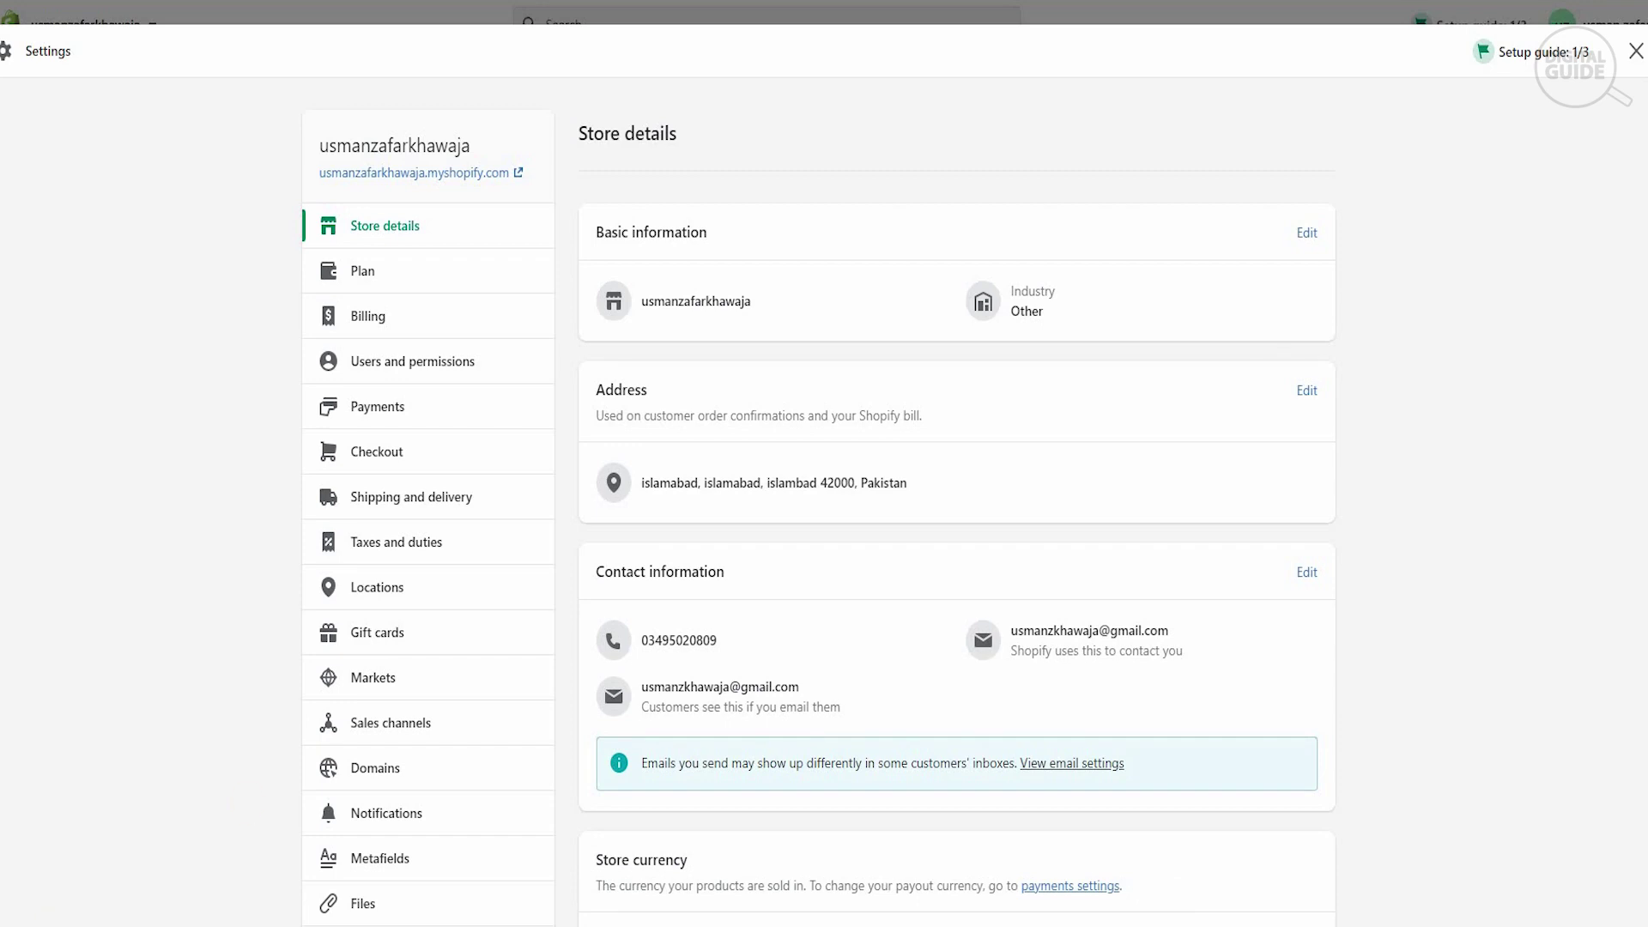
scroll(1634, 386, down, 3)
scroll(1634, 449, up, 1)
scroll(974, 502, up, 2)
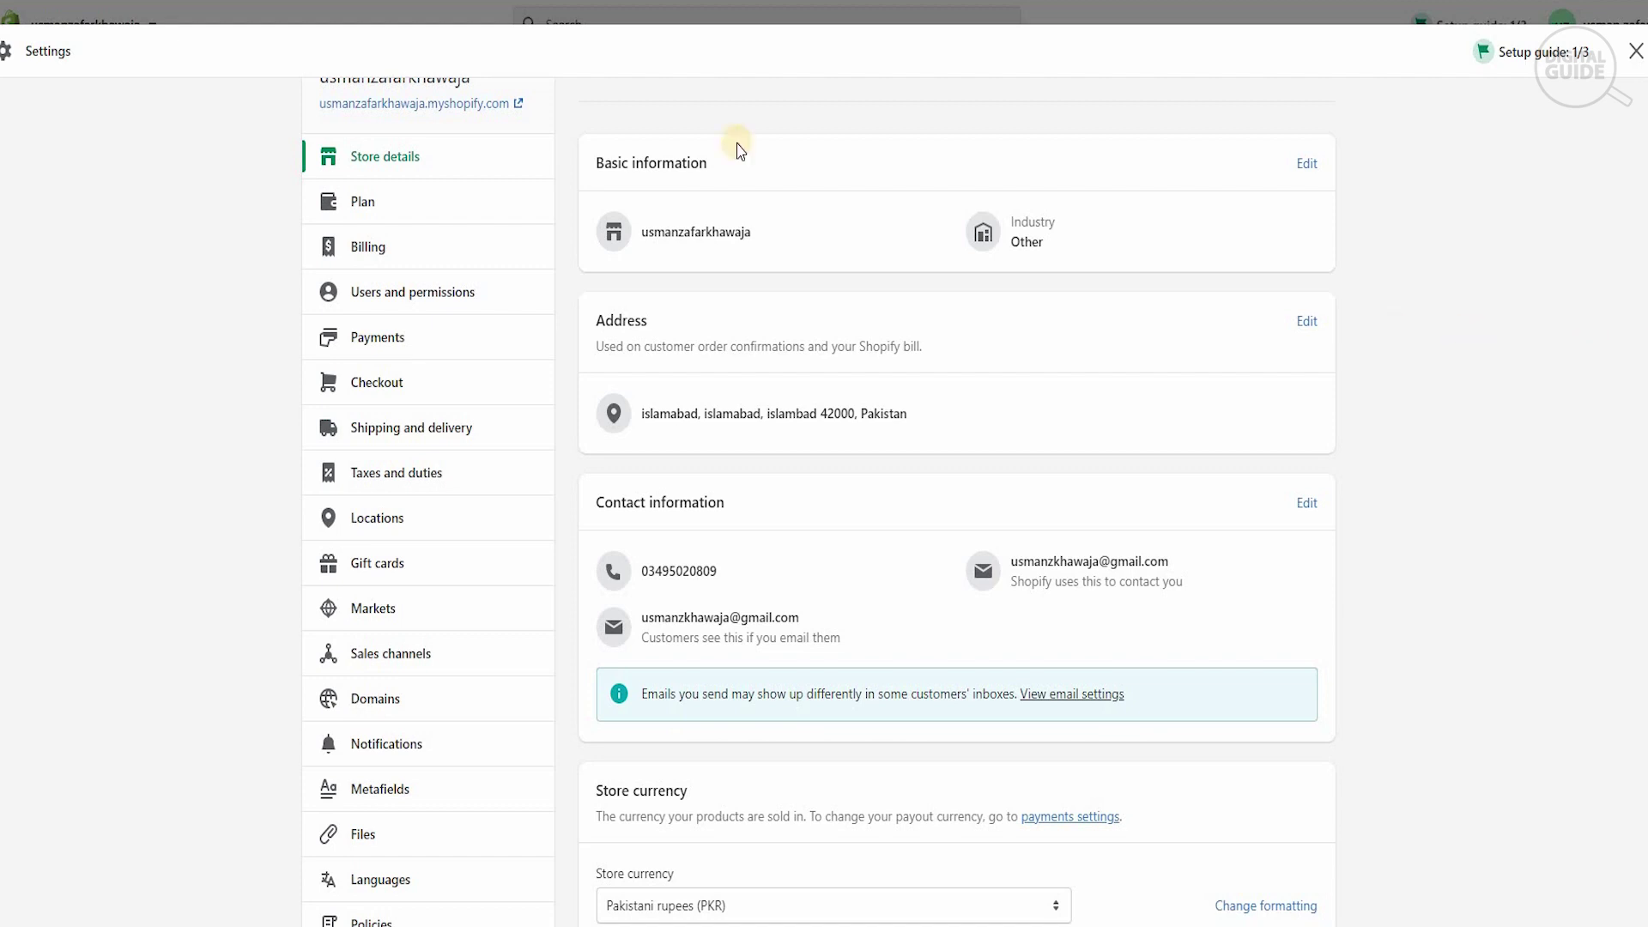
click(361, 206)
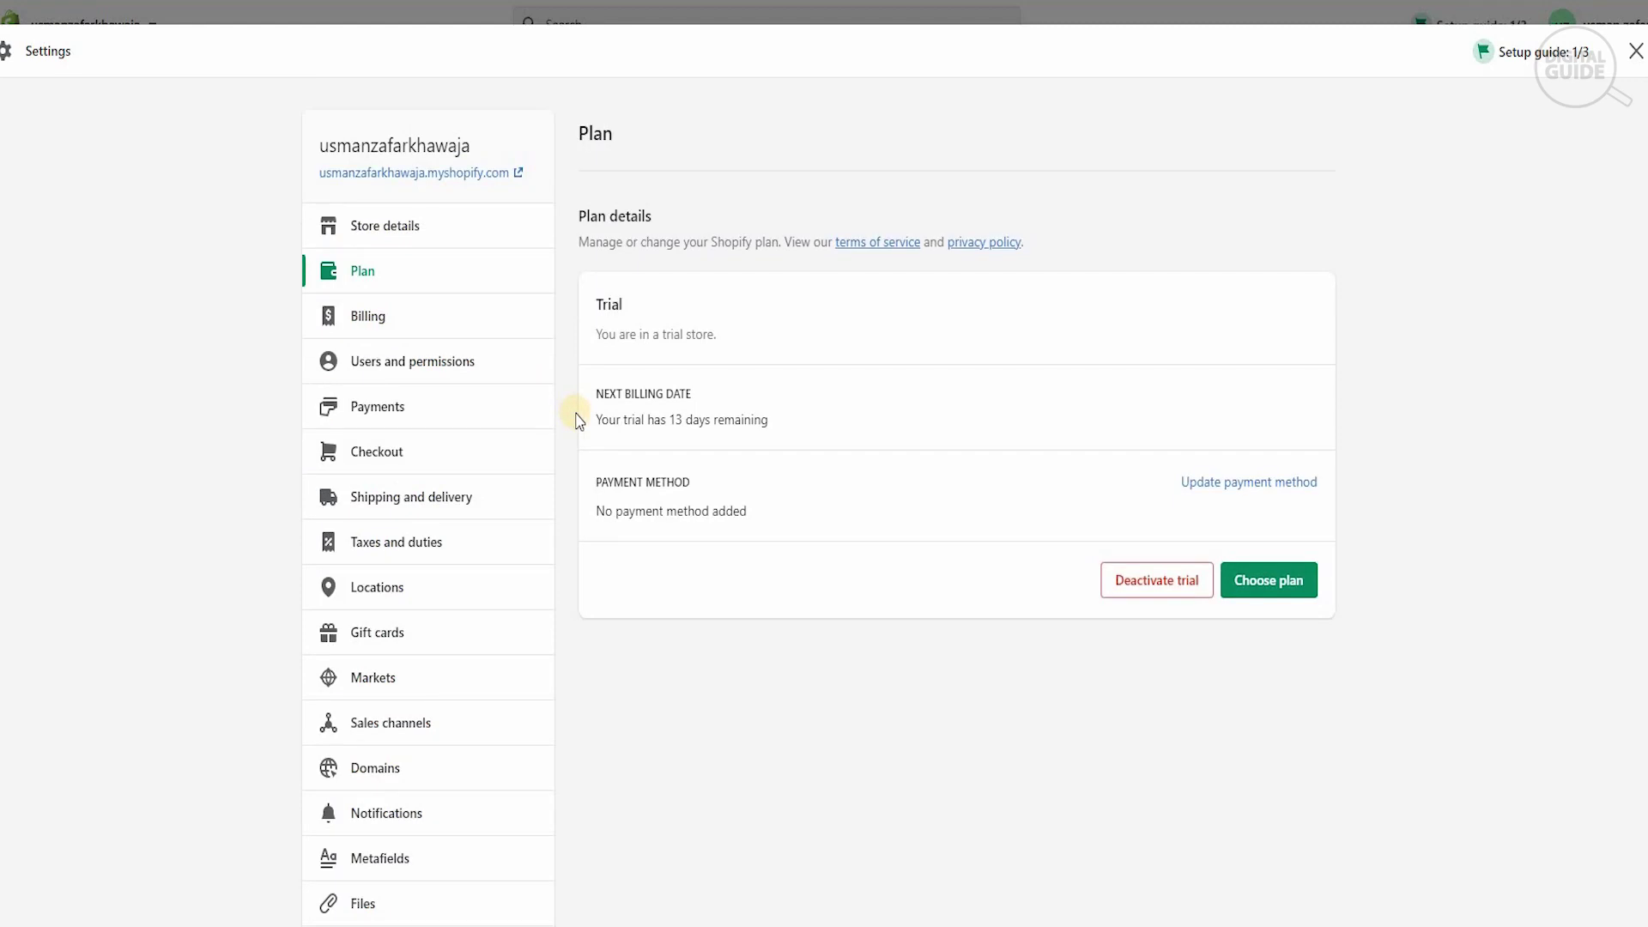
click(409, 331)
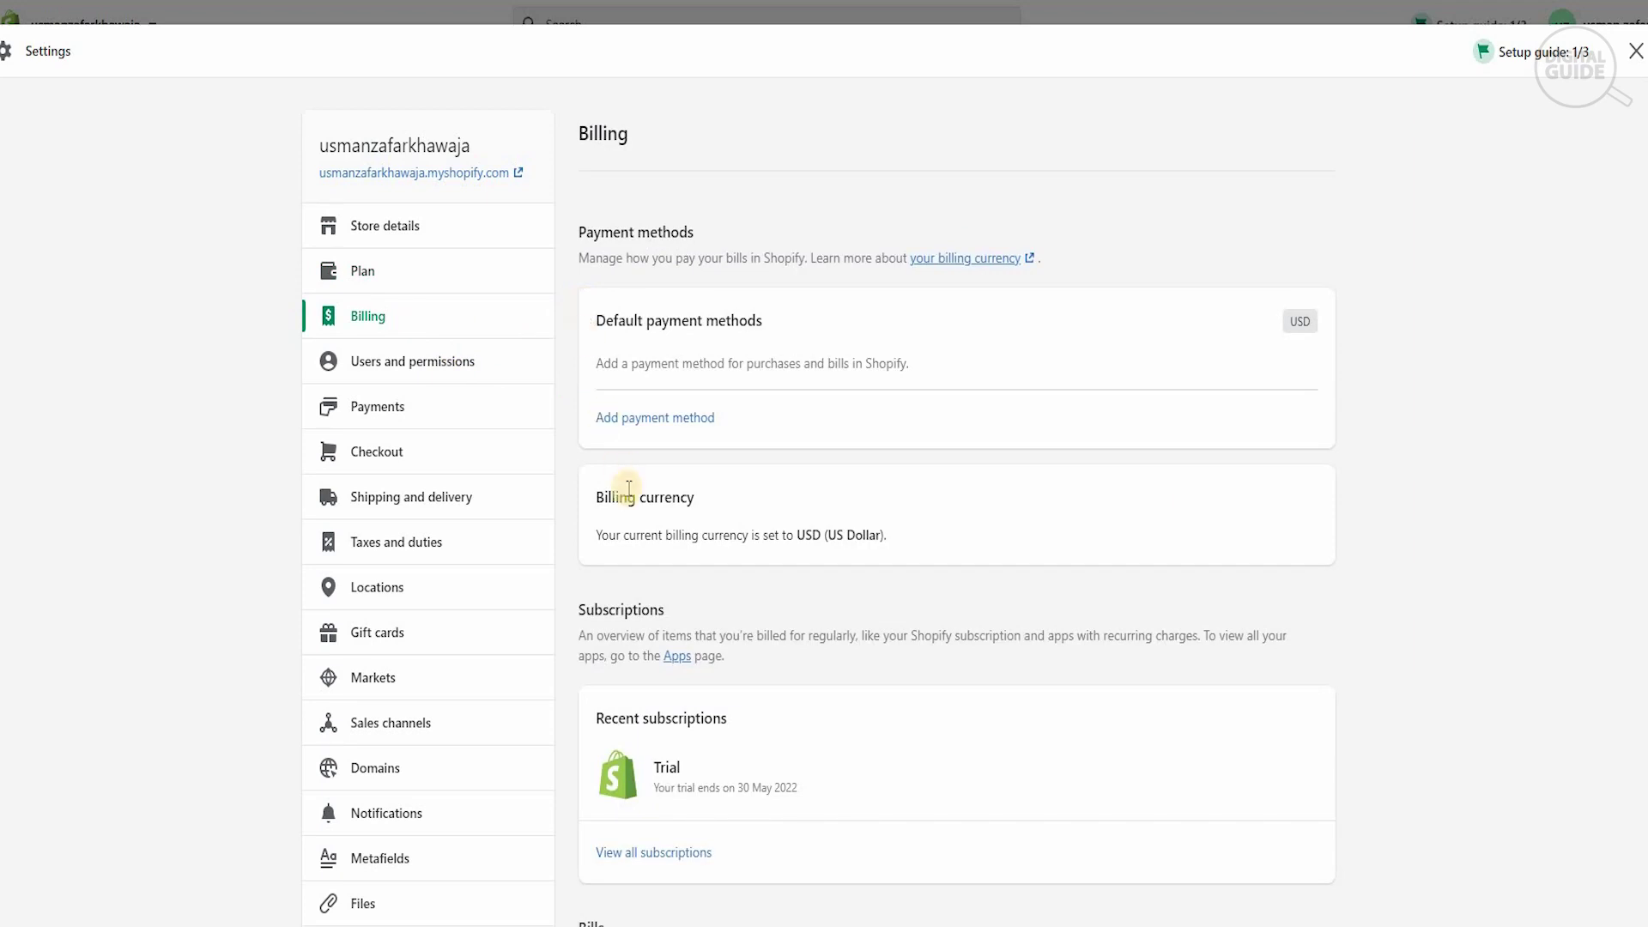
click(496, 425)
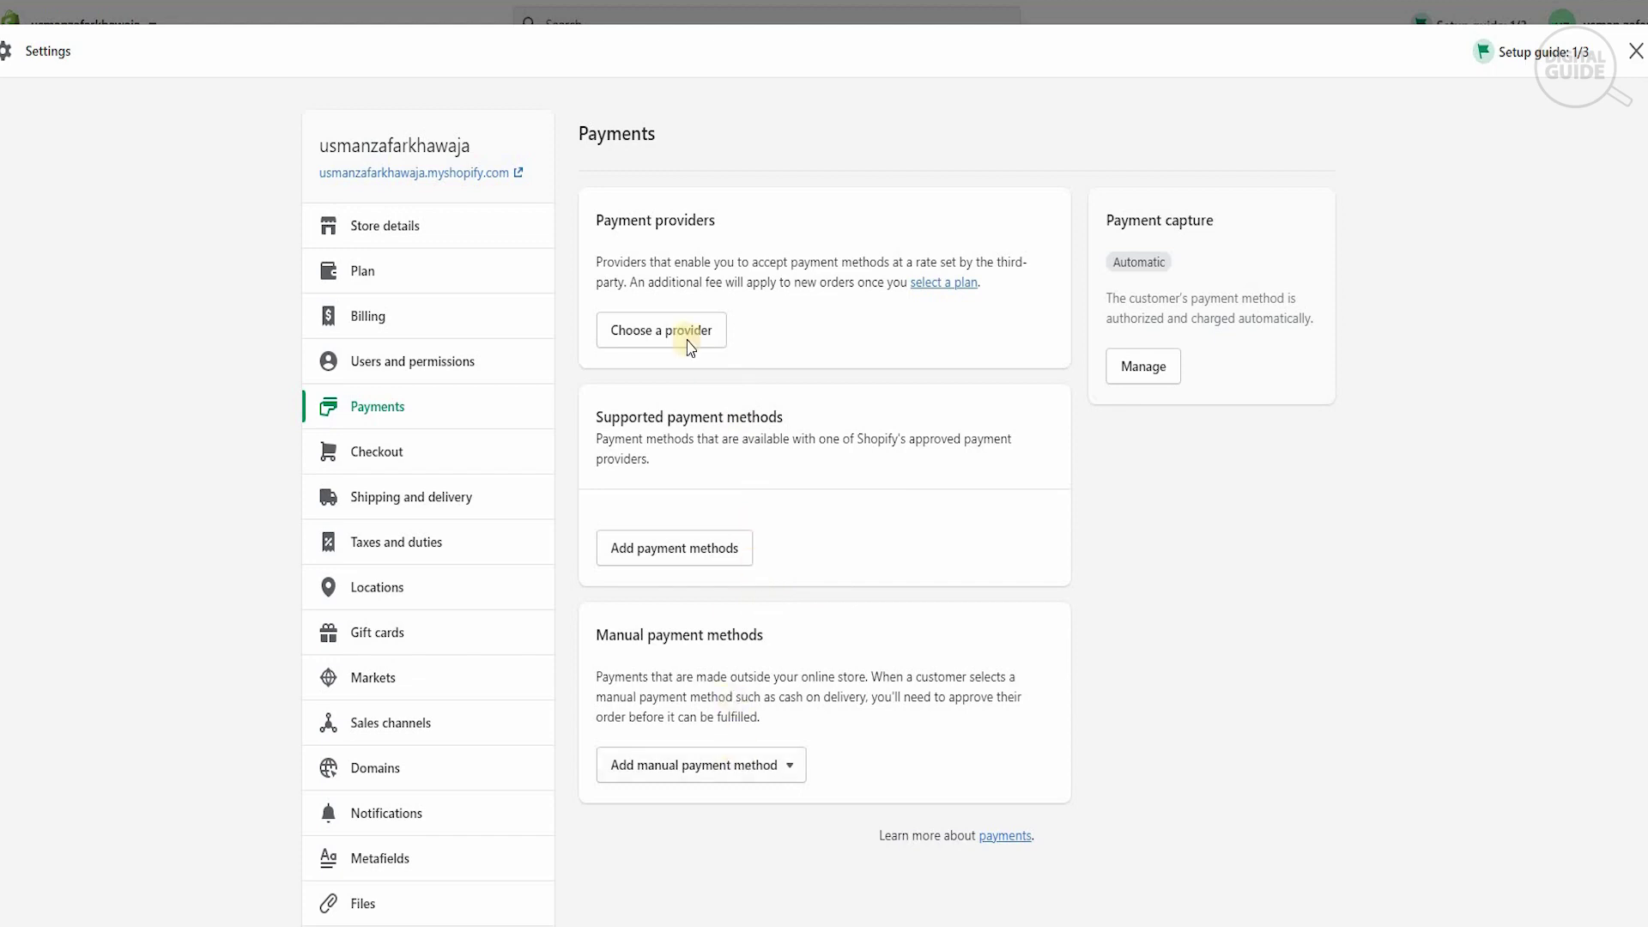
click(642, 328)
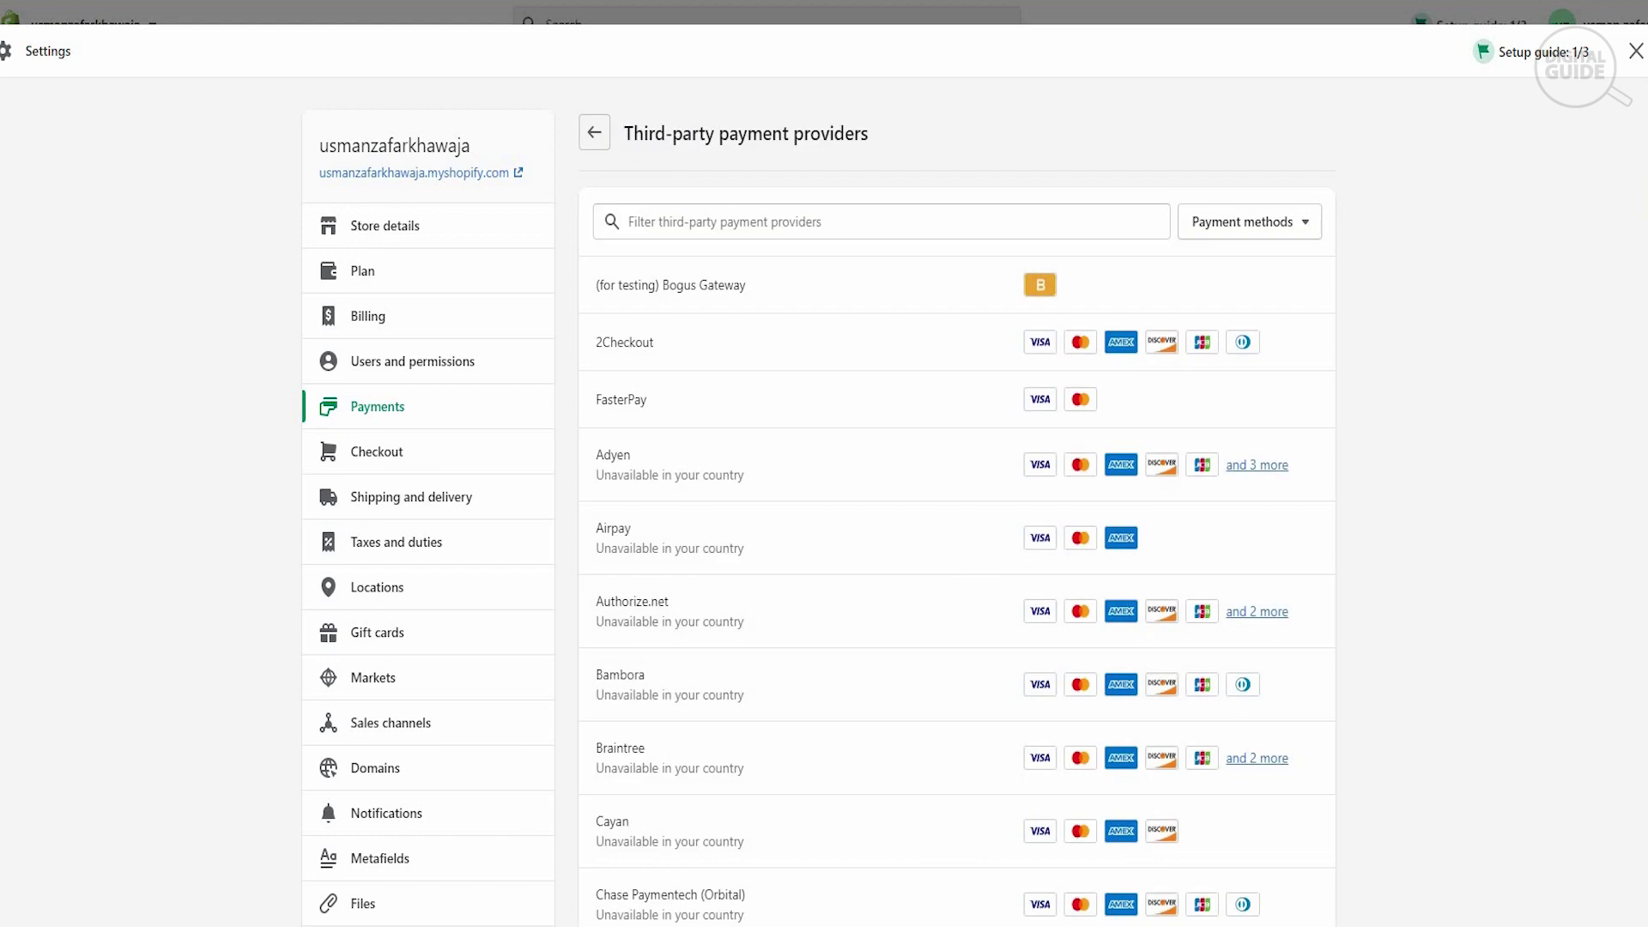
scroll(816, 515, down, 2)
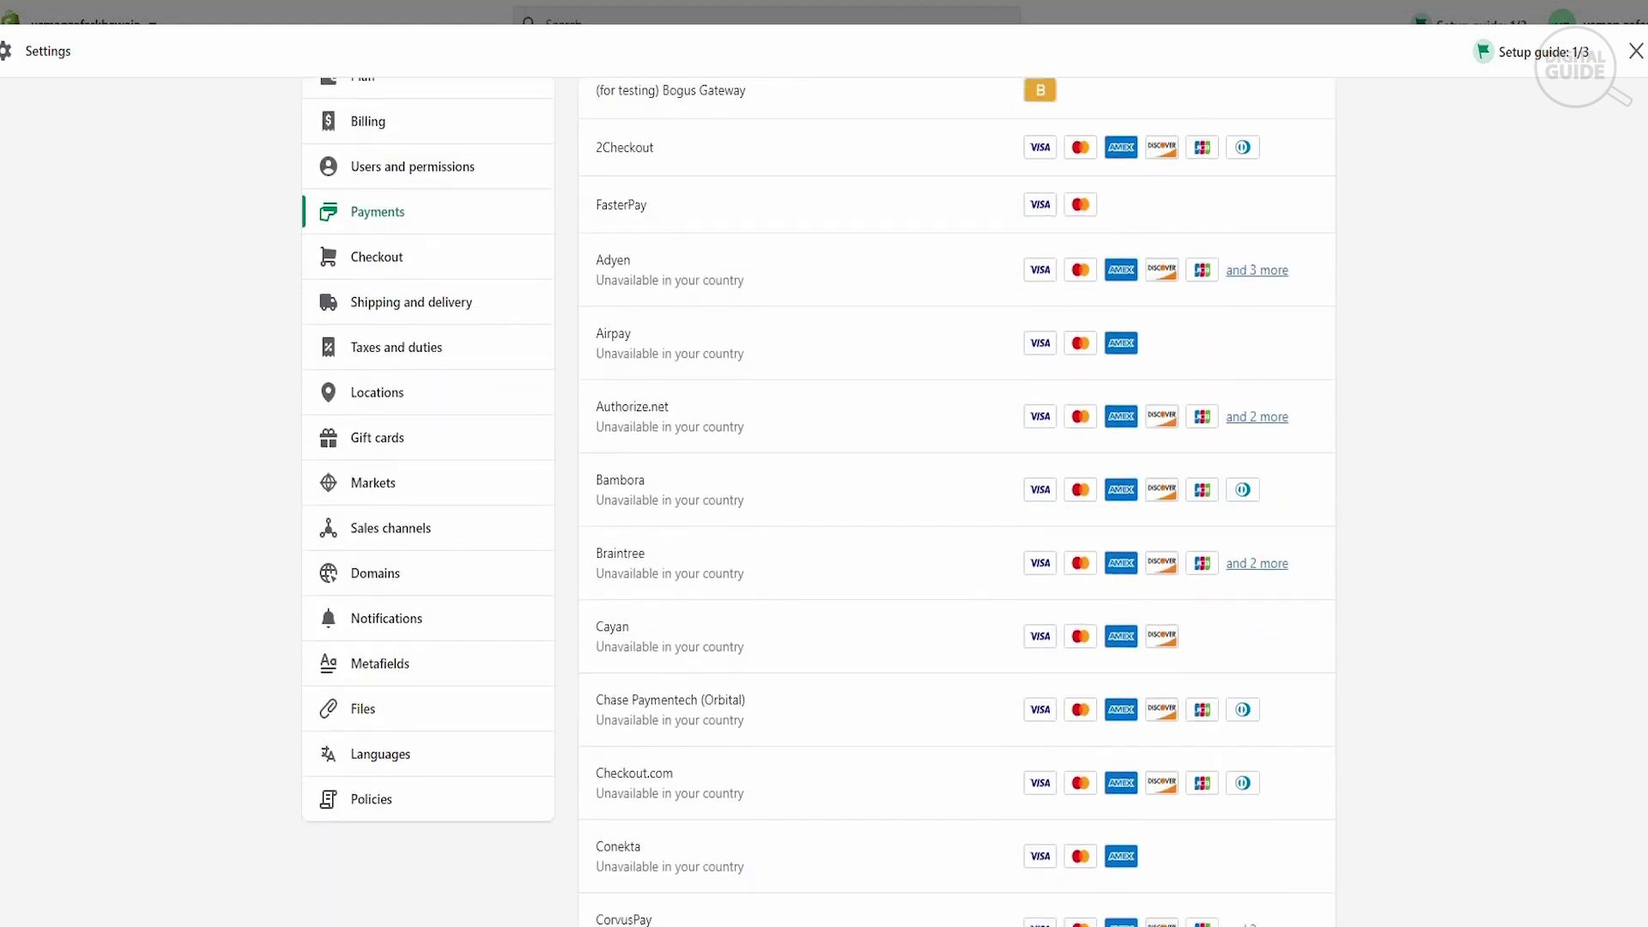
scroll(819, 494, down, 6)
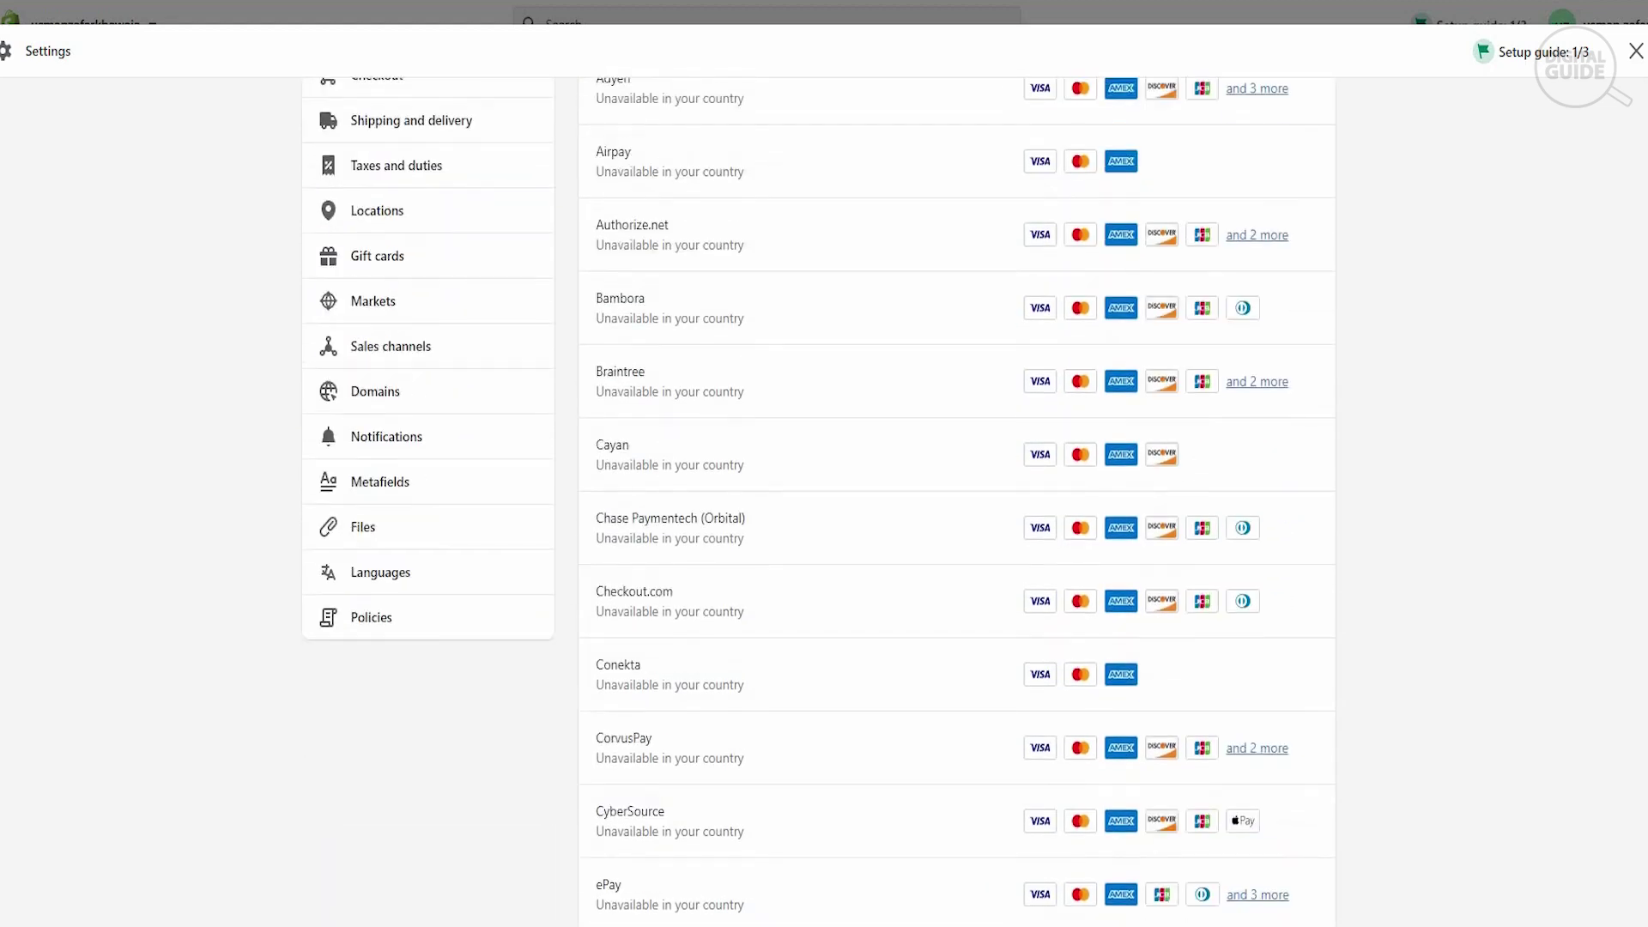
scroll(956, 502, down, 6)
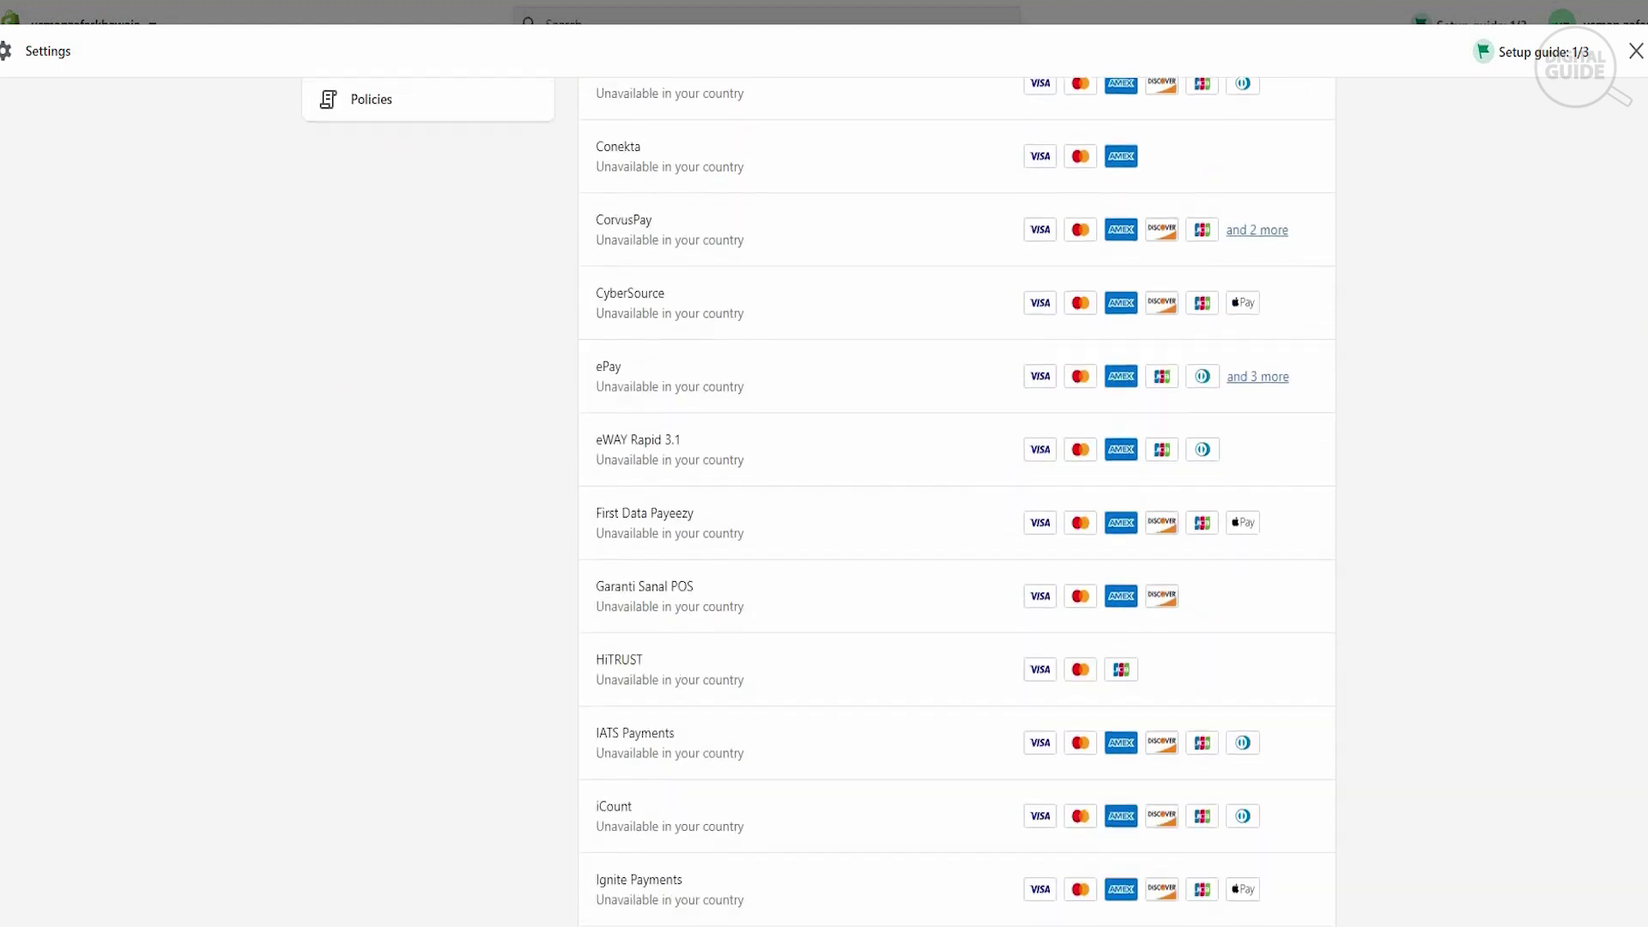
scroll(956, 502, down, 2)
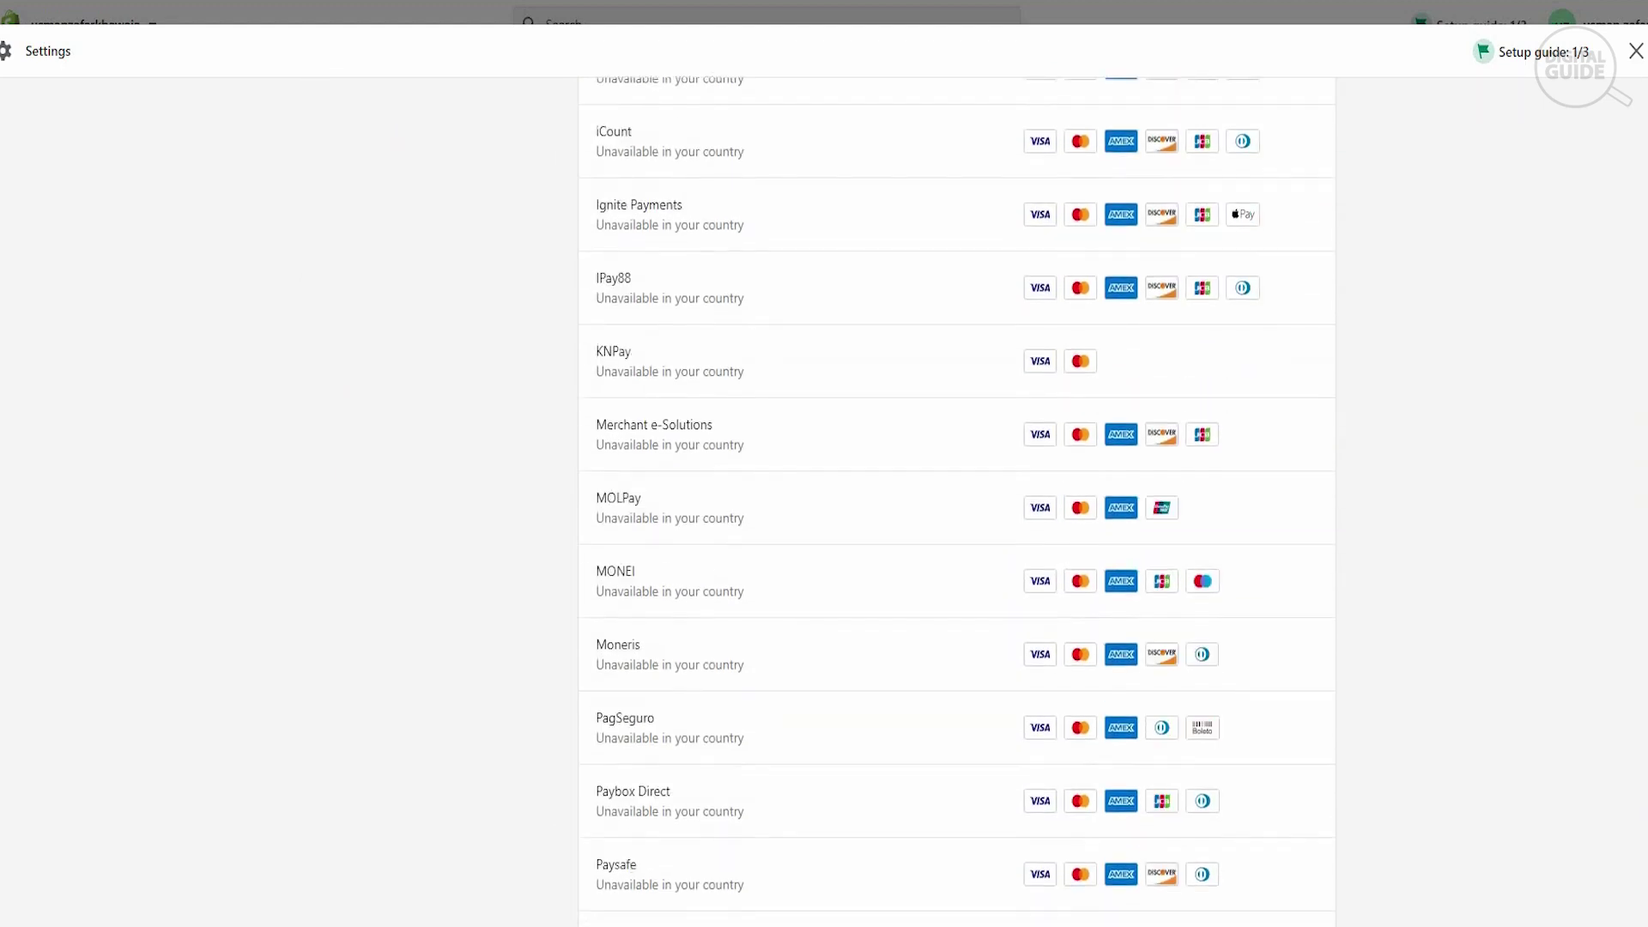
scroll(956, 502, down, 5)
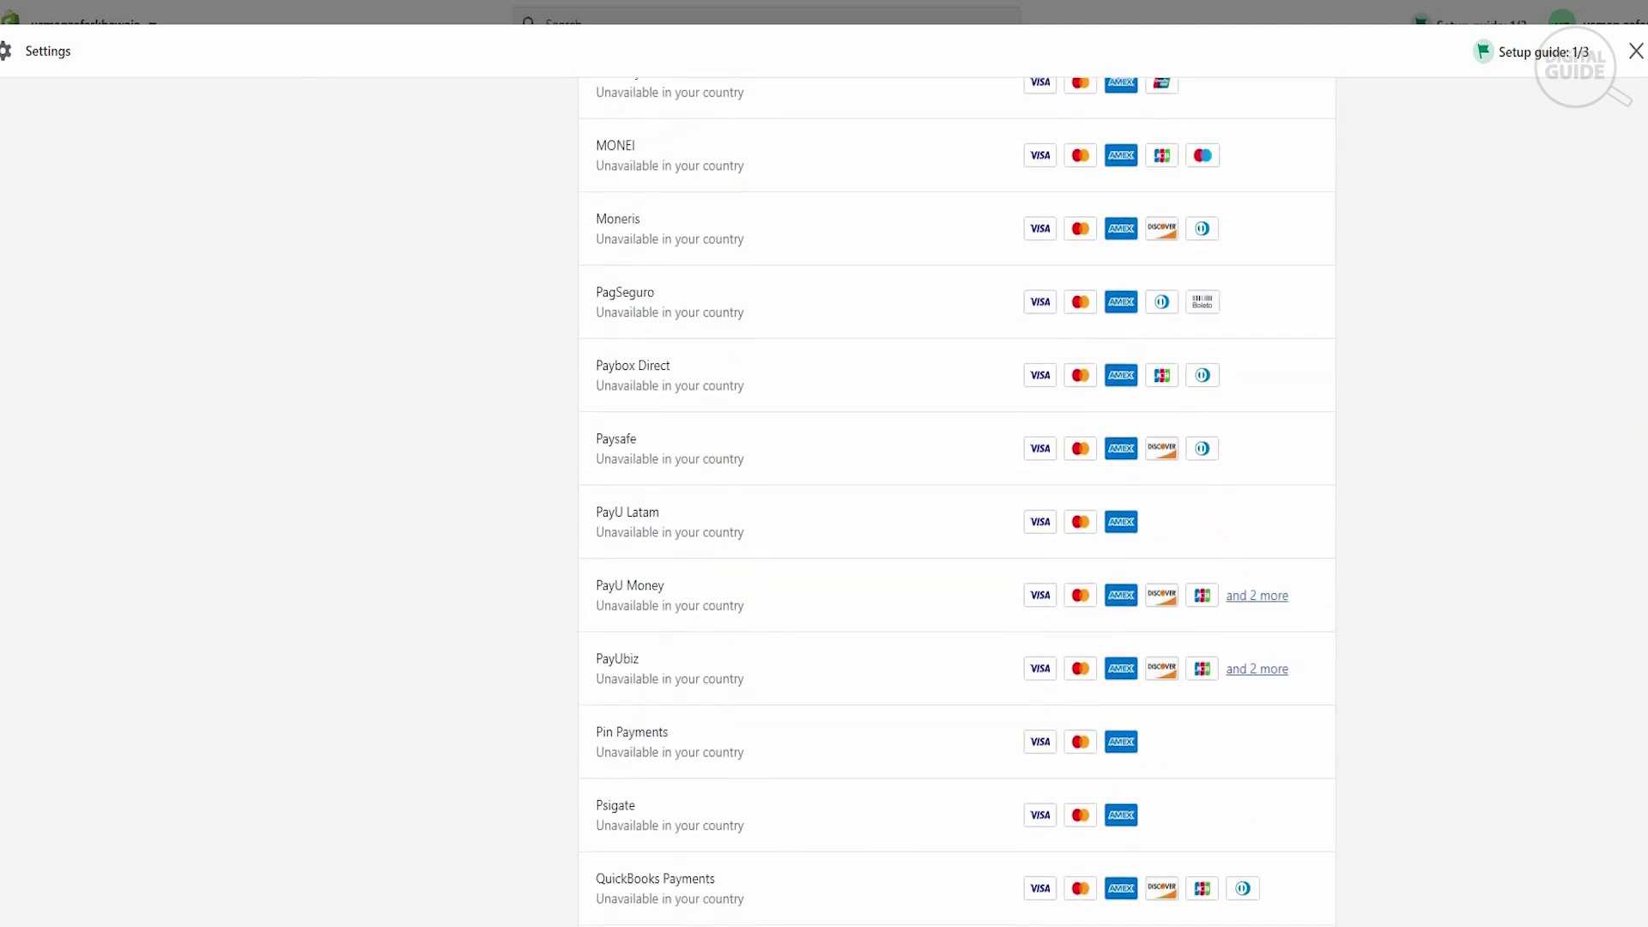
scroll(957, 502, down, 2)
scroll(957, 502, down, 6)
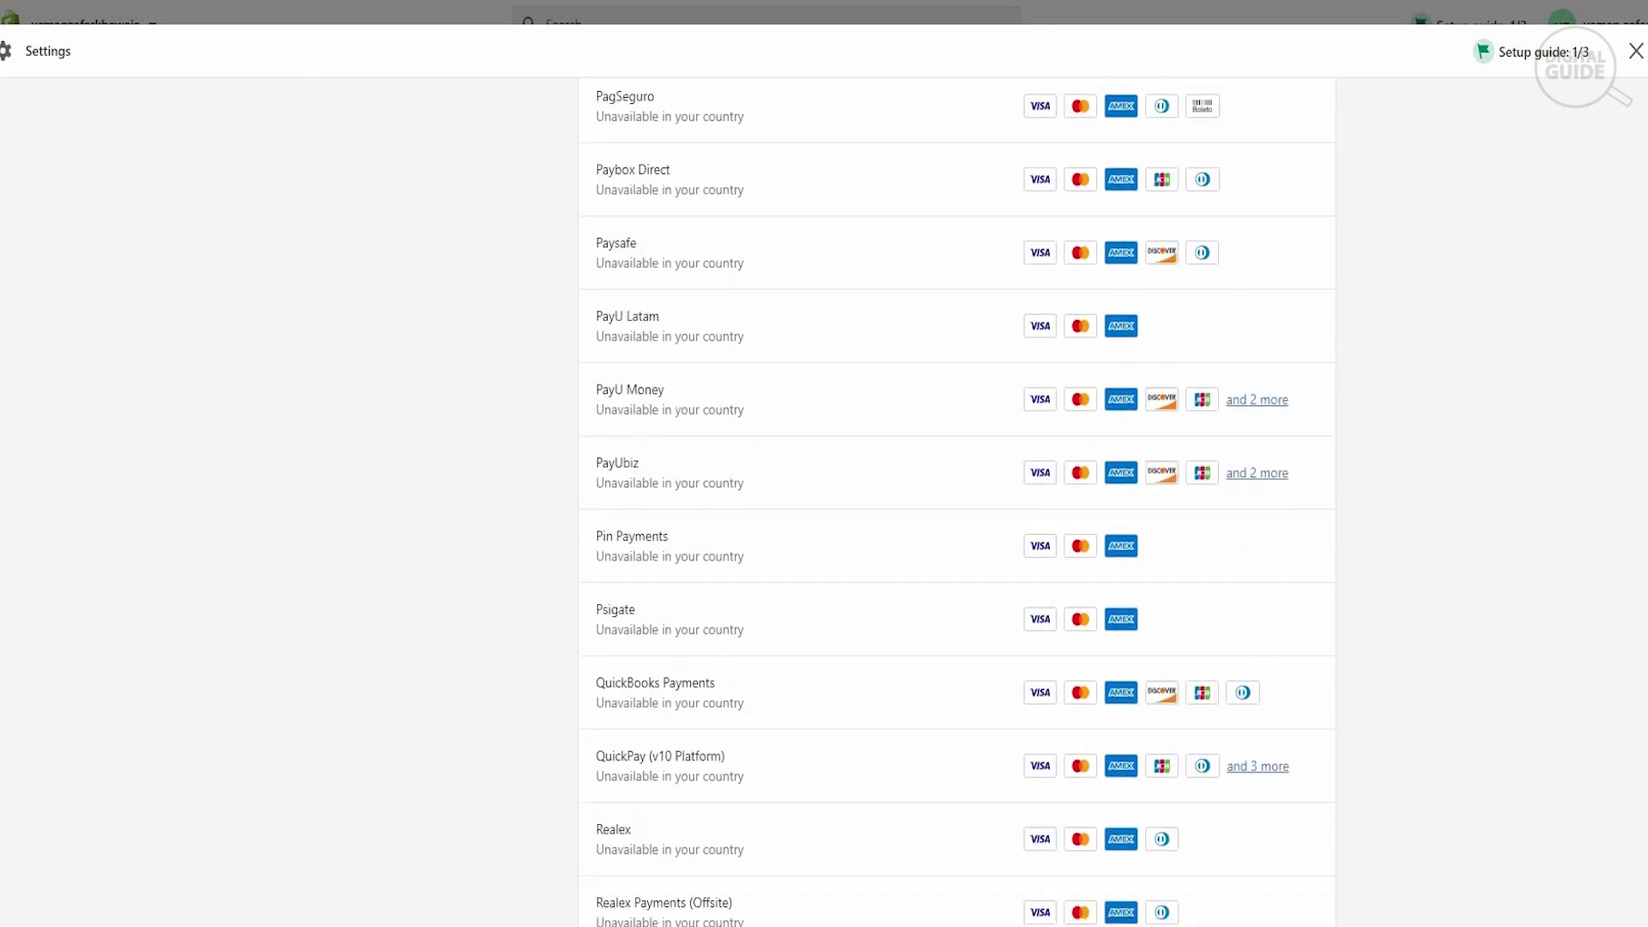
scroll(956, 502, down, 5)
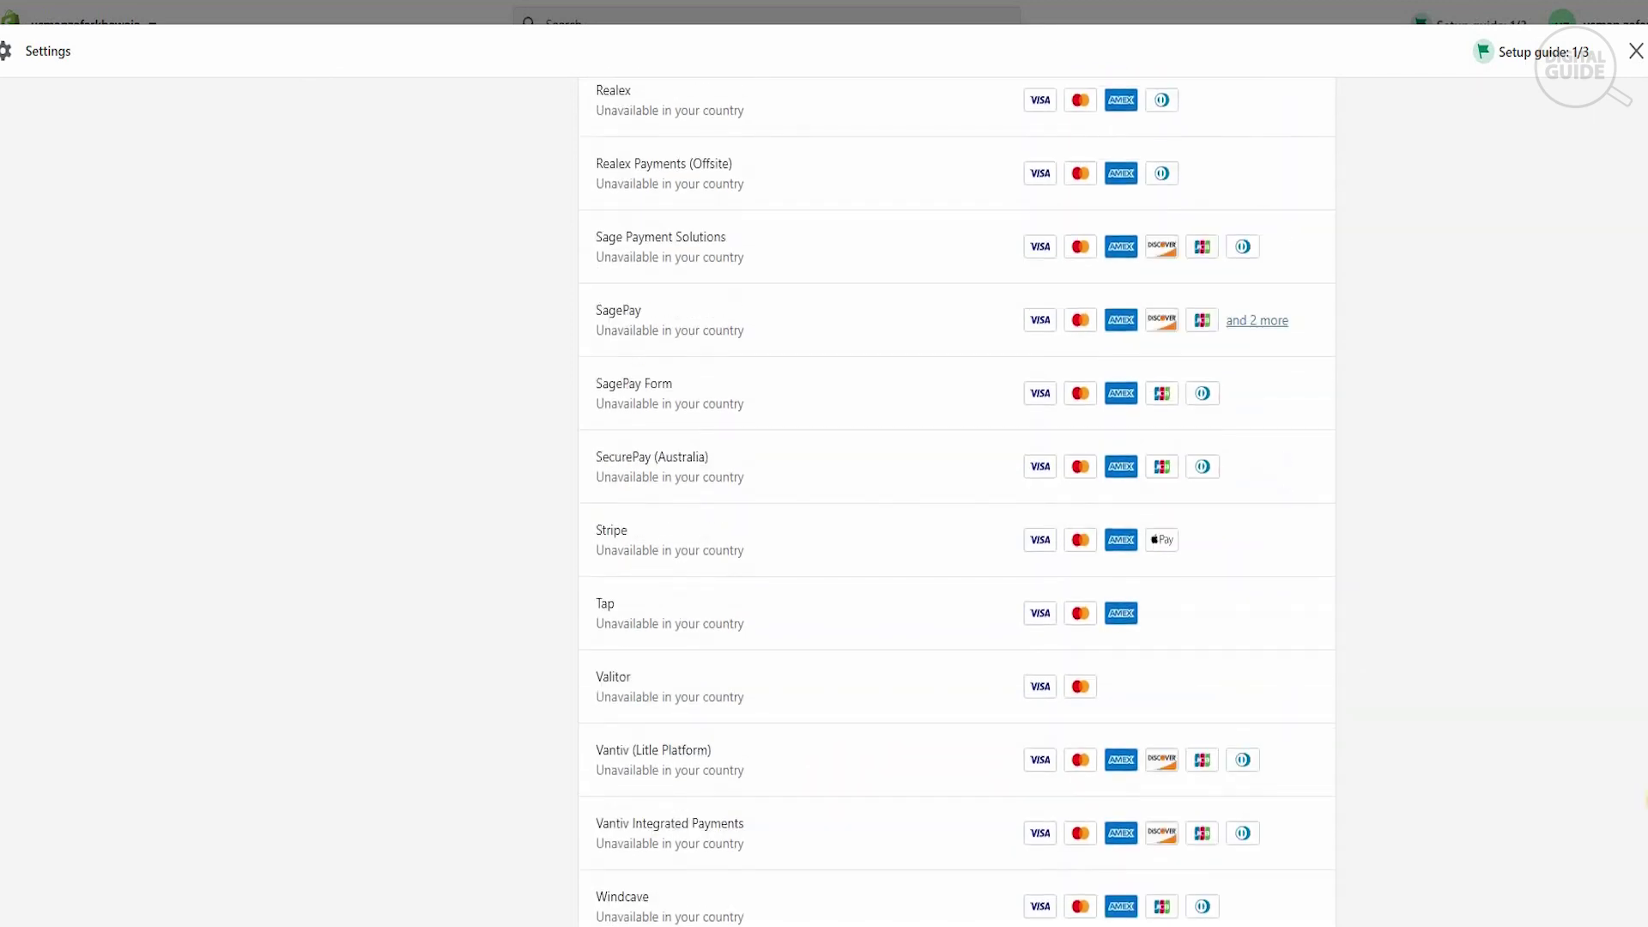
drag(1644, 748, 1618, 180)
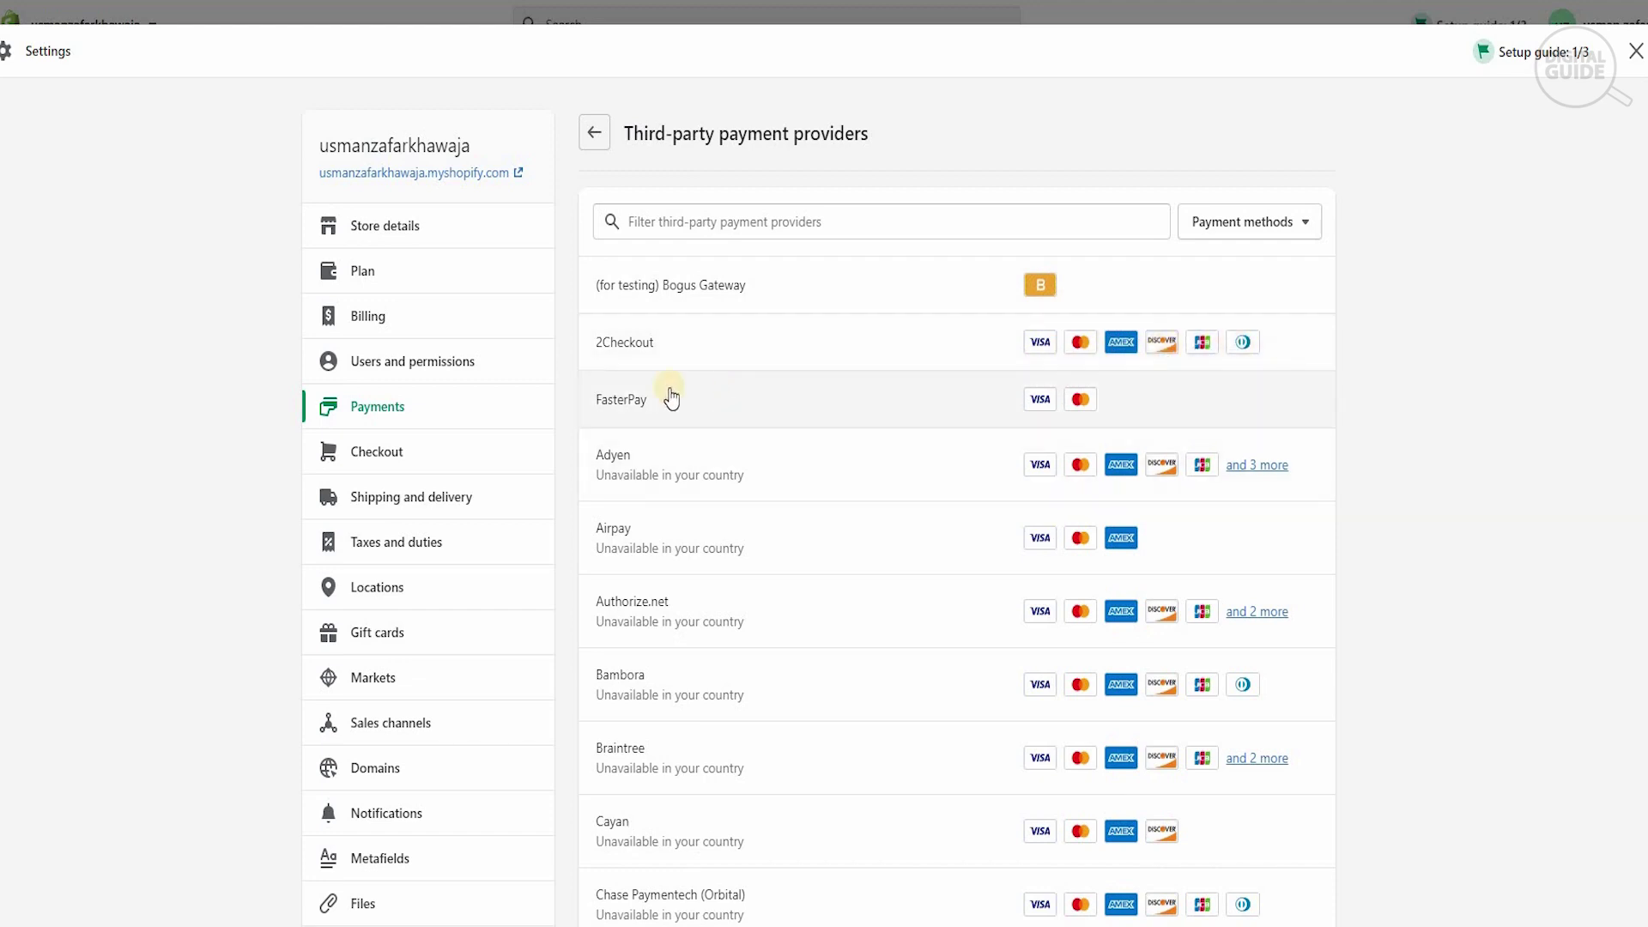
Step: Open the 2Checkout provider and review its setup instructions, Merchant code and Secret Word fields
click(631, 362)
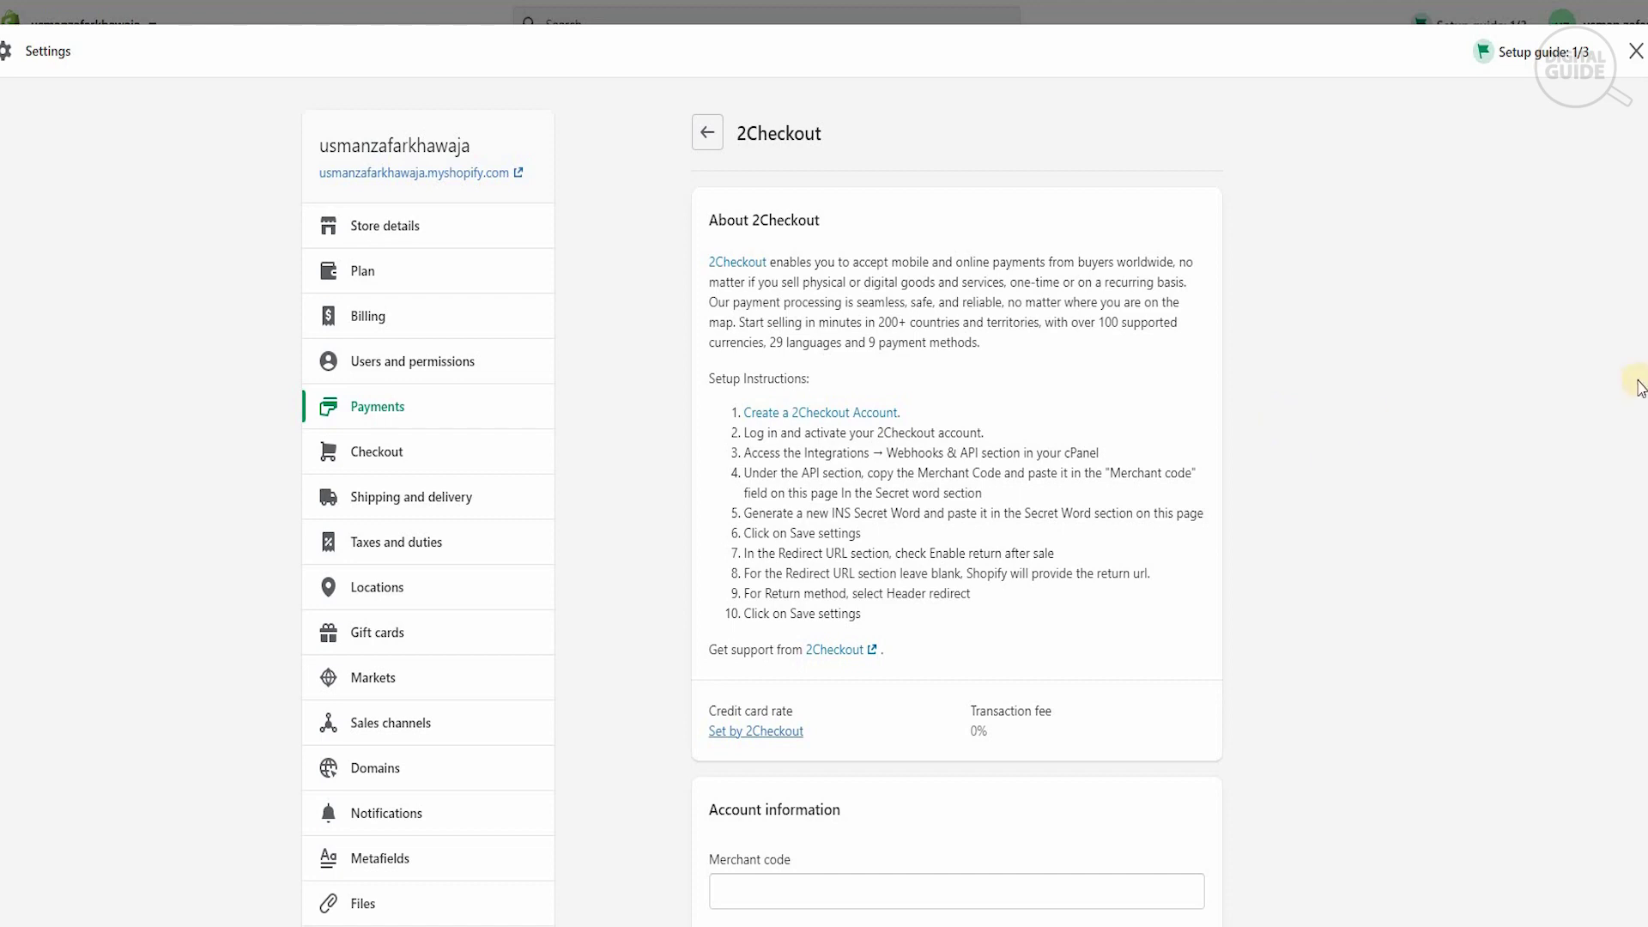
scroll(1643, 444, down, 2)
scroll(1643, 463, down, 3)
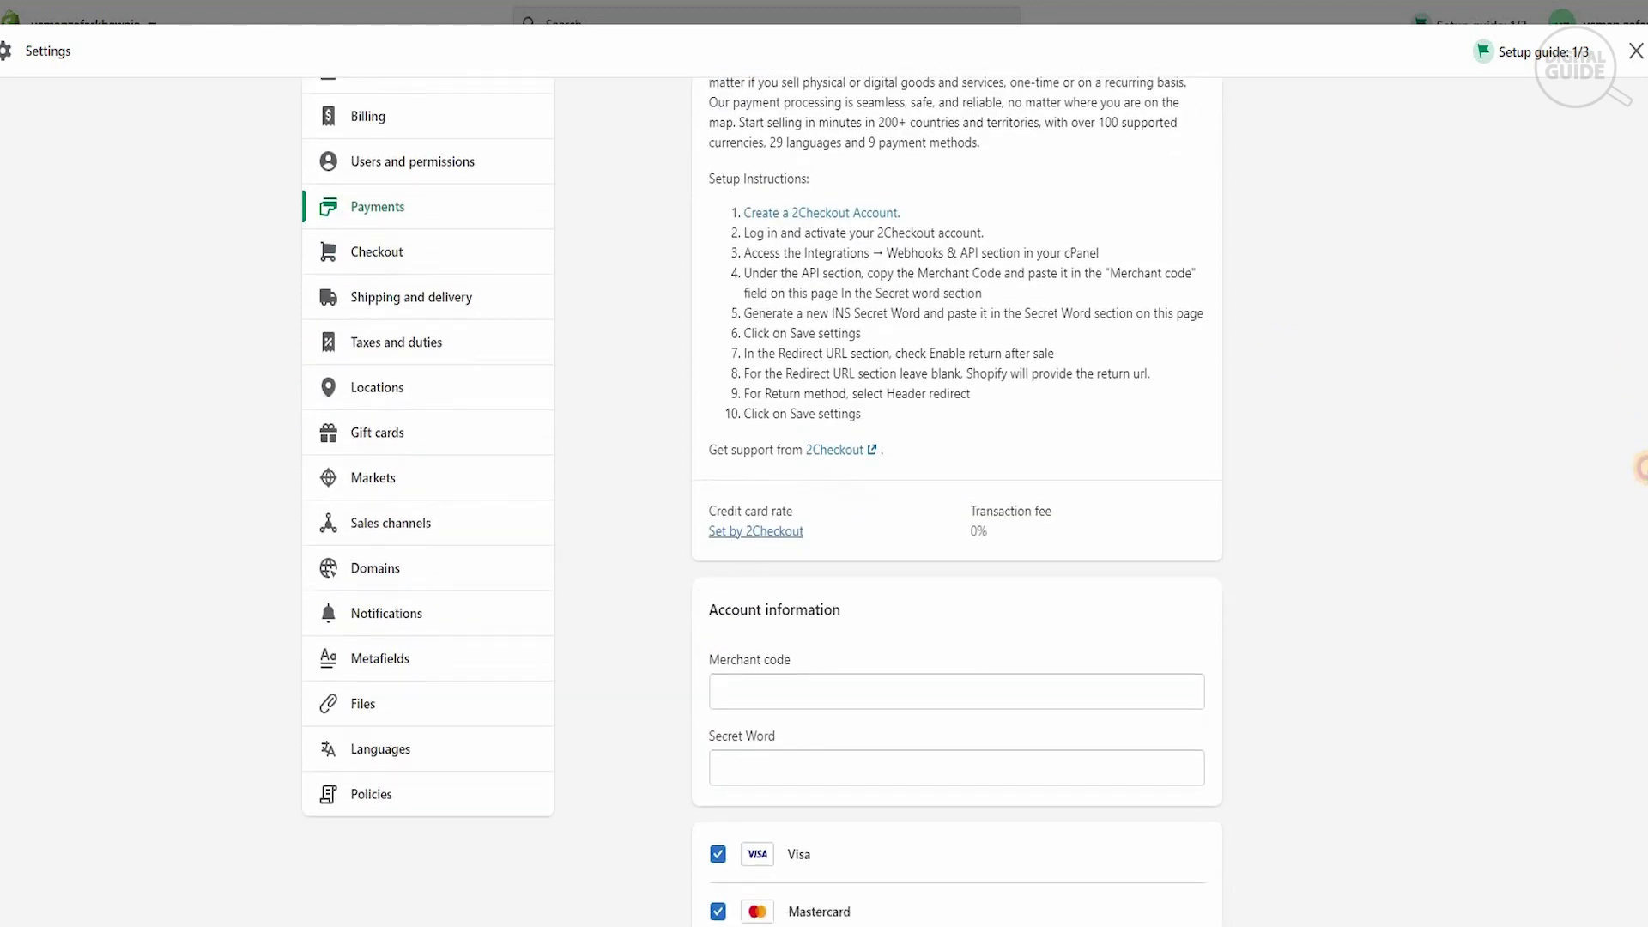
scroll(1640, 554, down, 4)
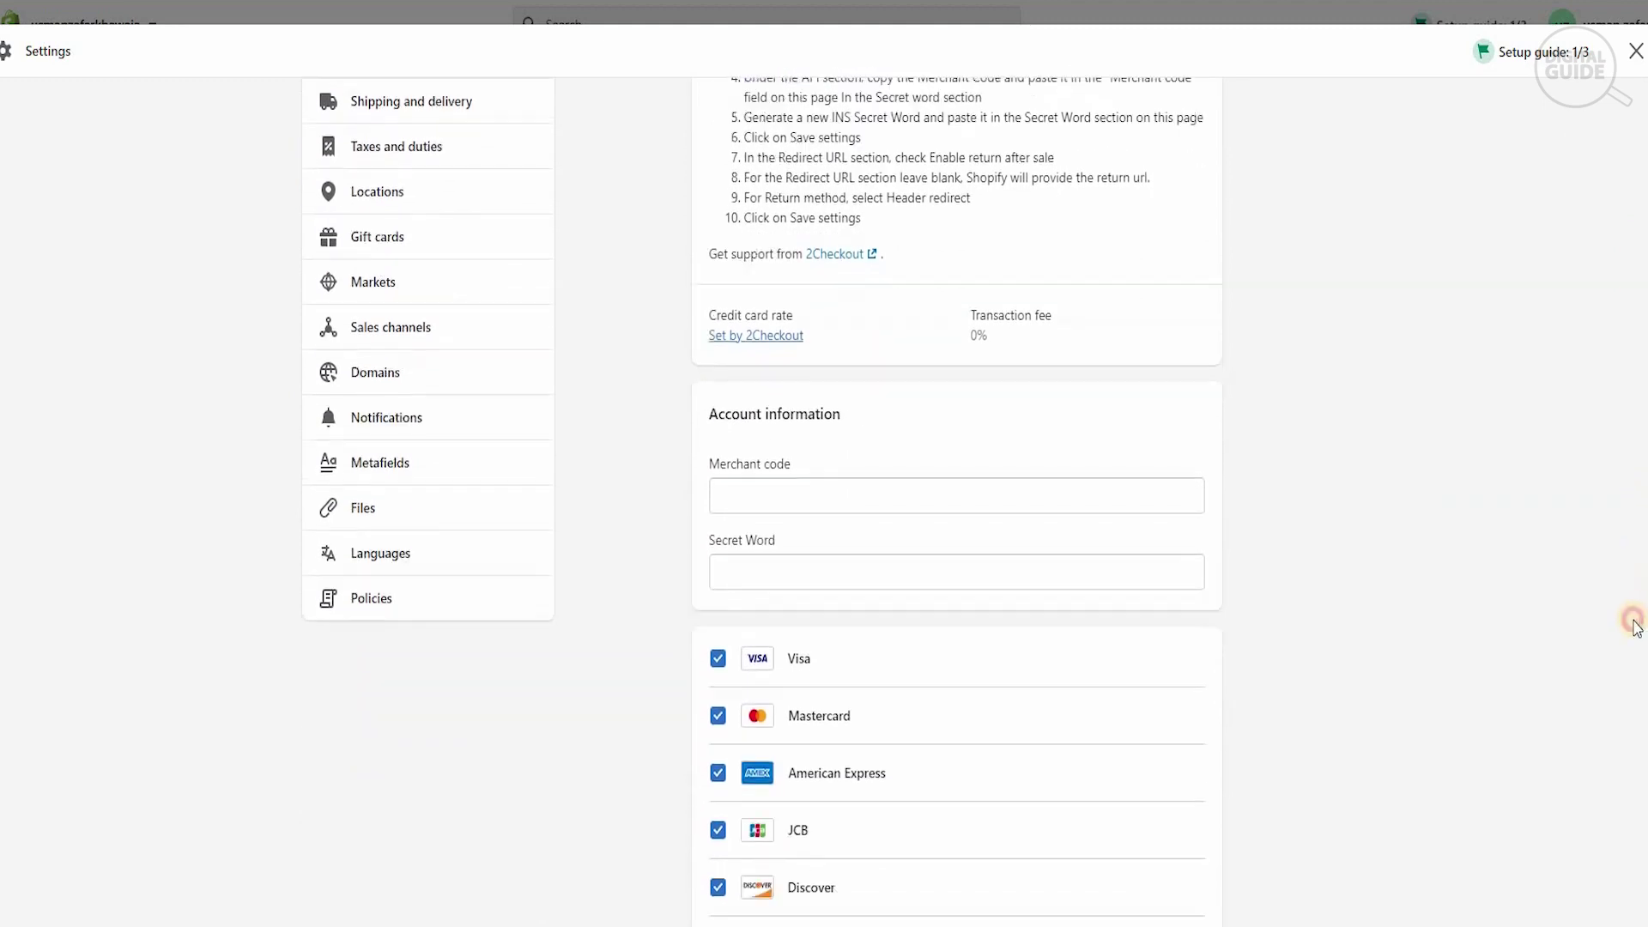
scroll(1635, 729, down, 2)
scroll(1630, 558, up, 8)
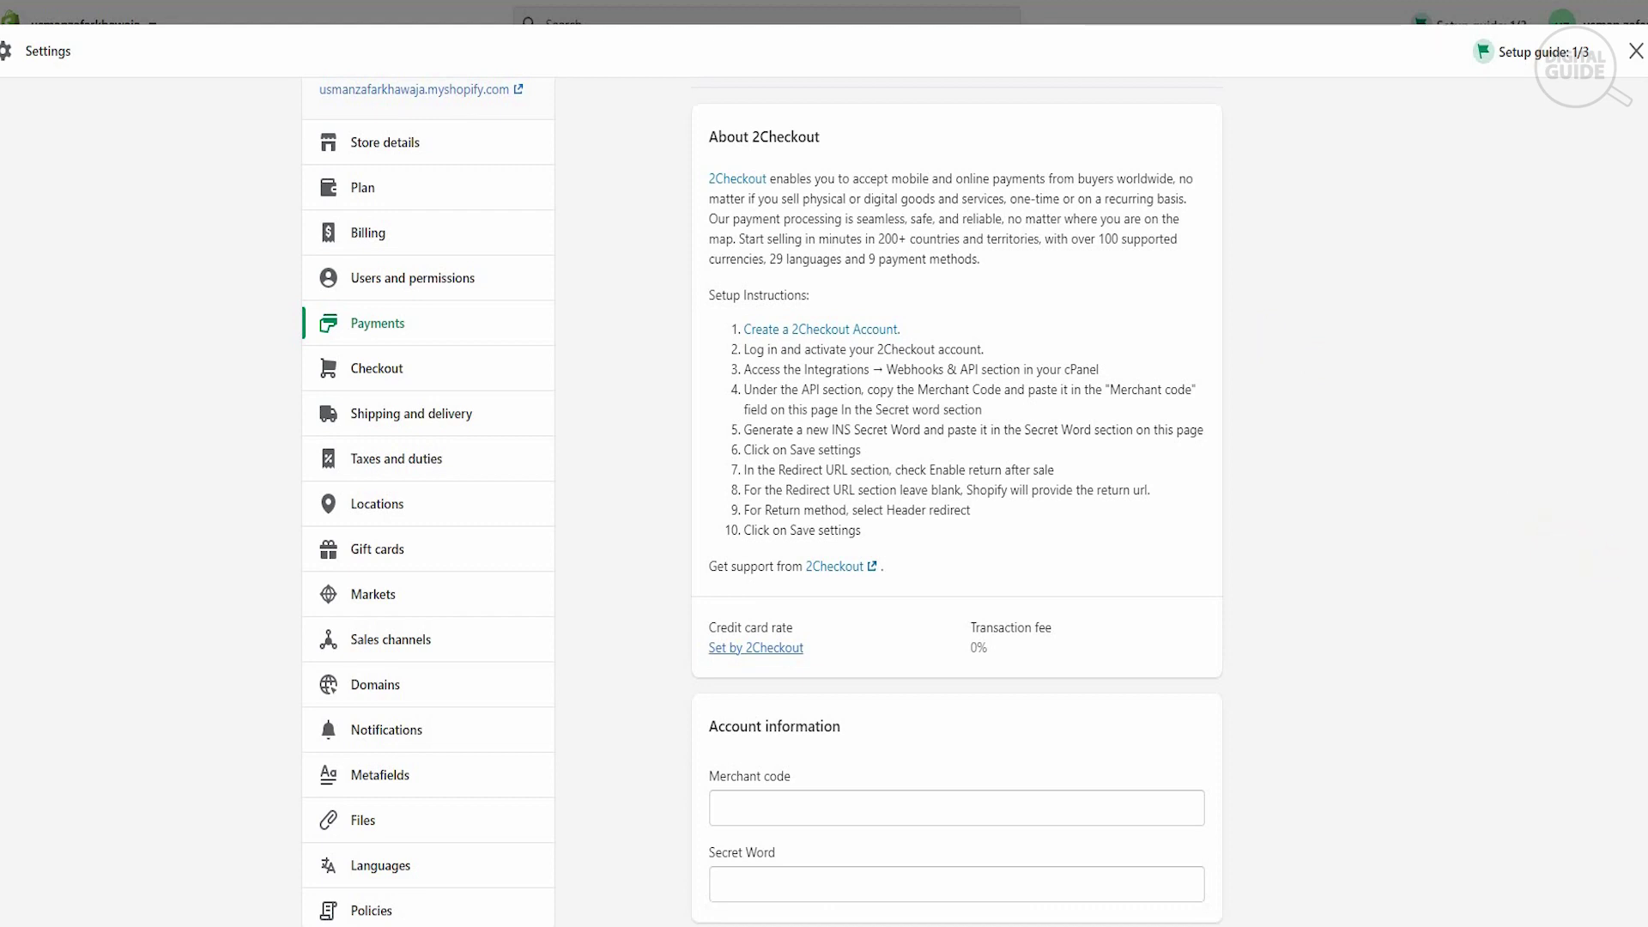
scroll(1638, 550, down, 3)
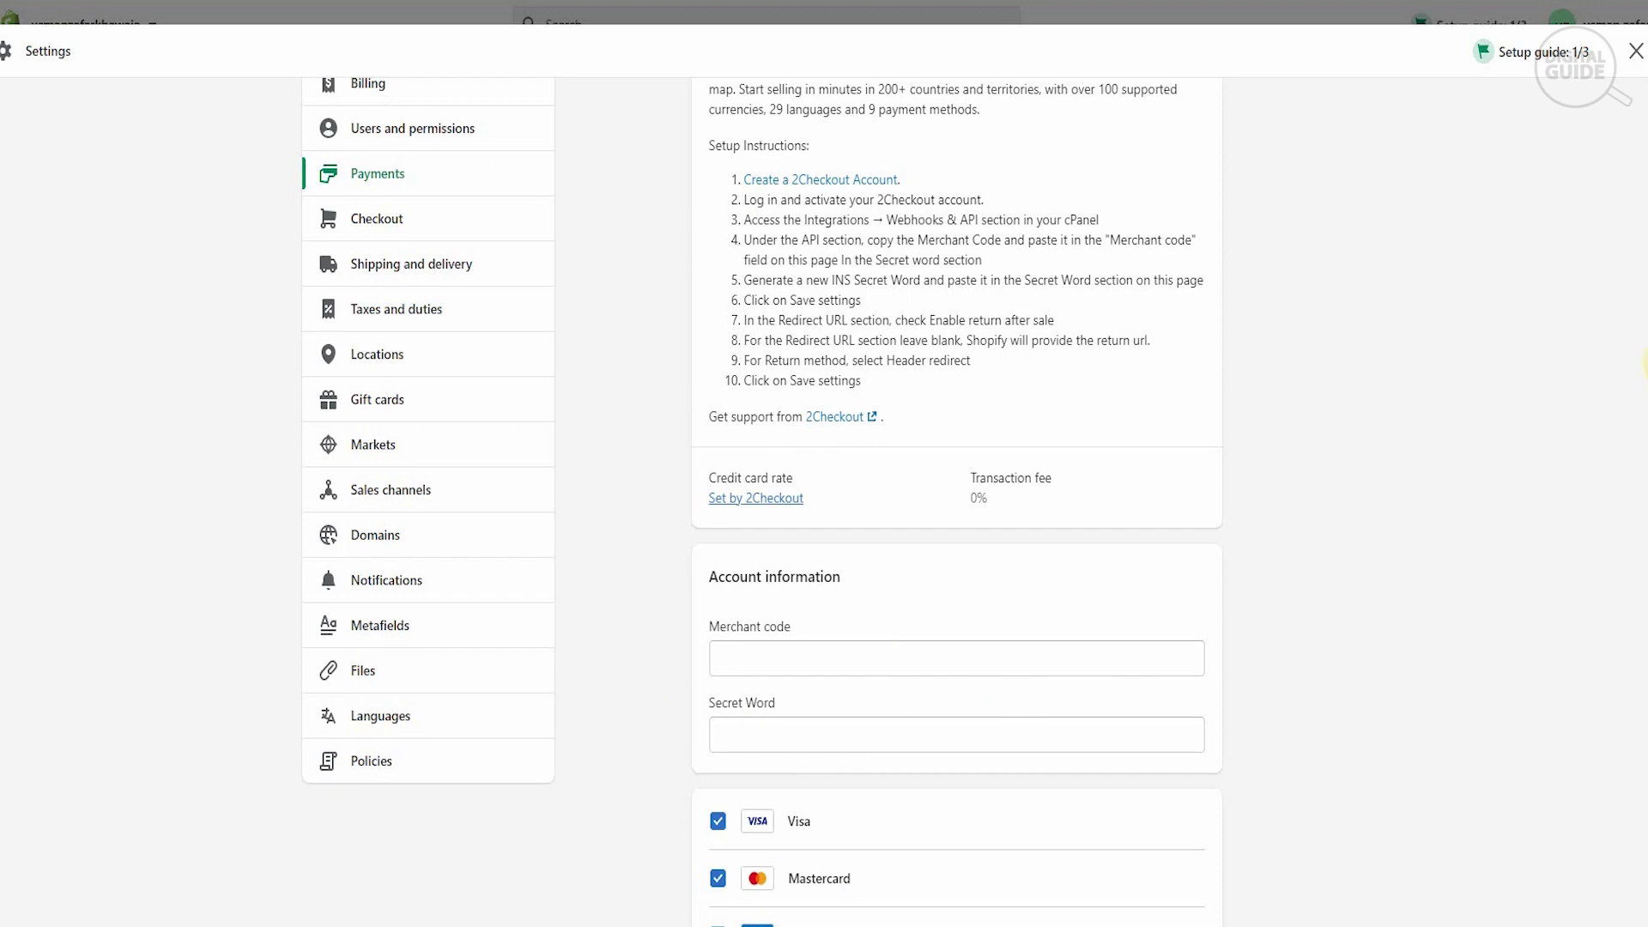
scroll(1643, 299, up, 2)
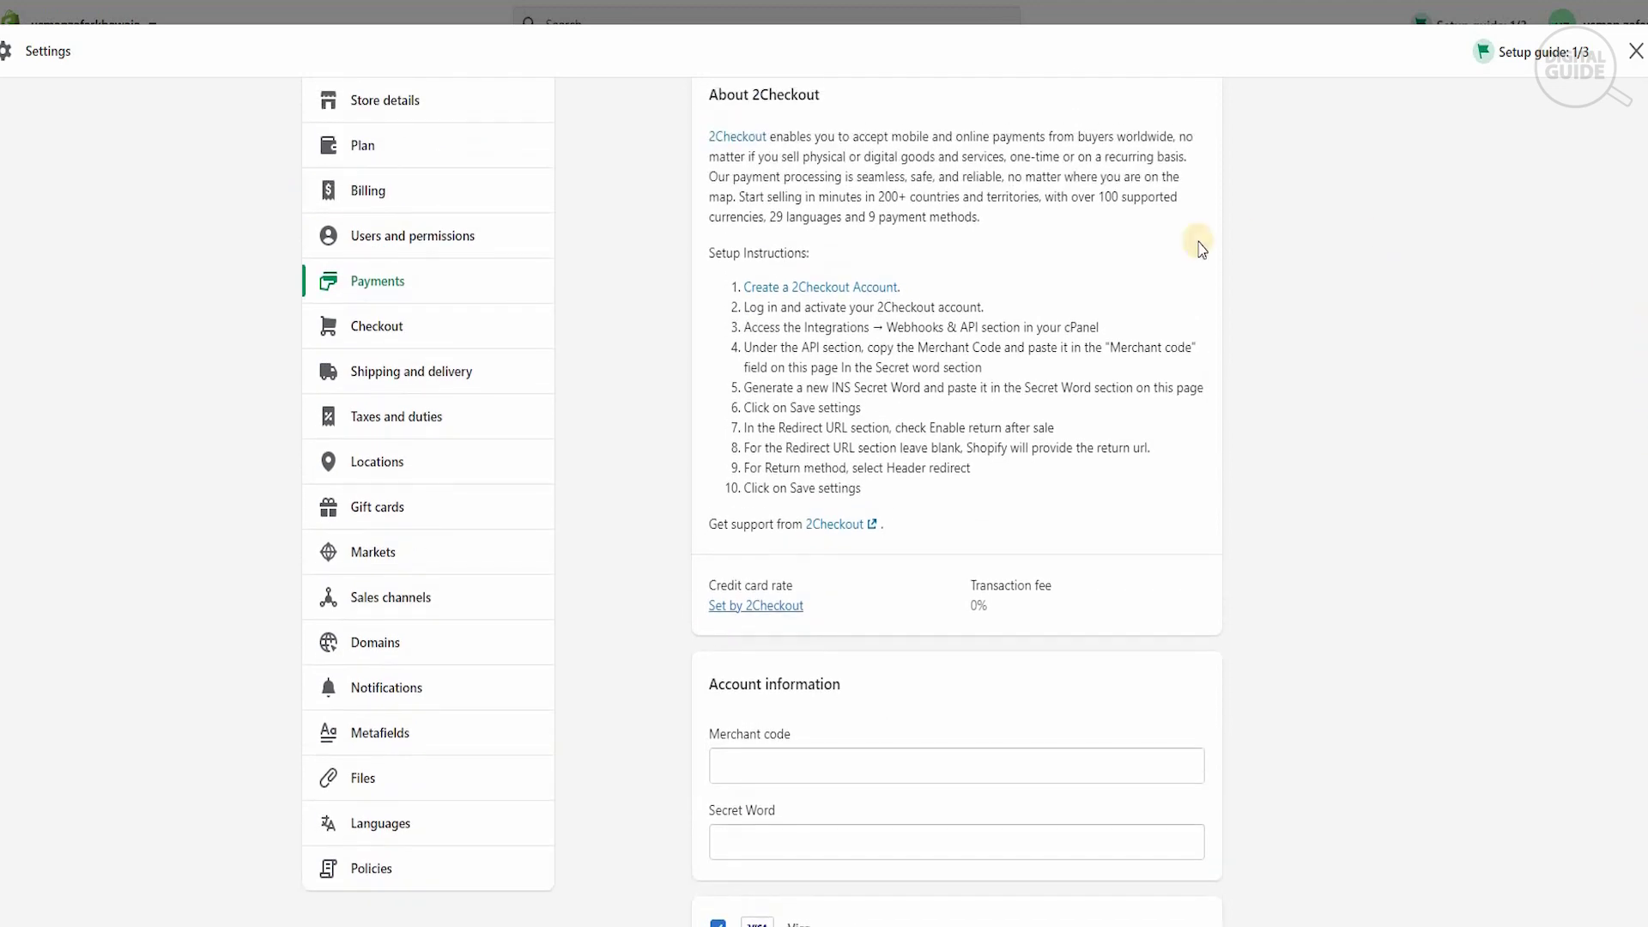
Step: Register a free Verifone 2Checkout merchant account and copy the Merchant Code from Integrations > Webhooks & API
click(868, 297)
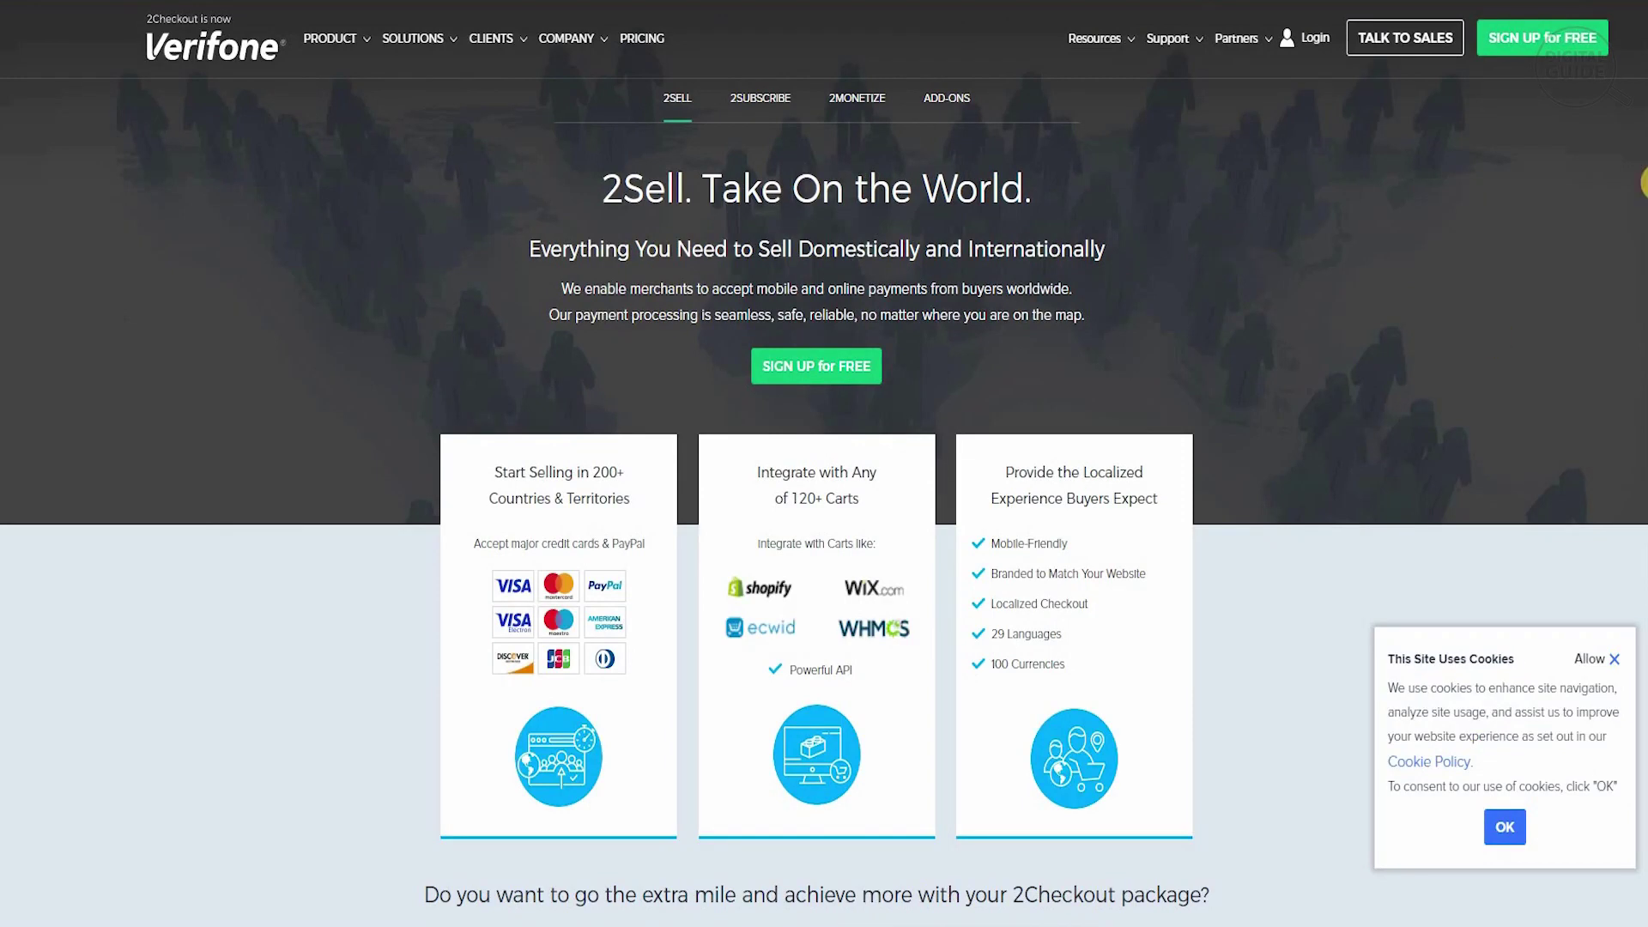
scroll(1642, 183, down, 5)
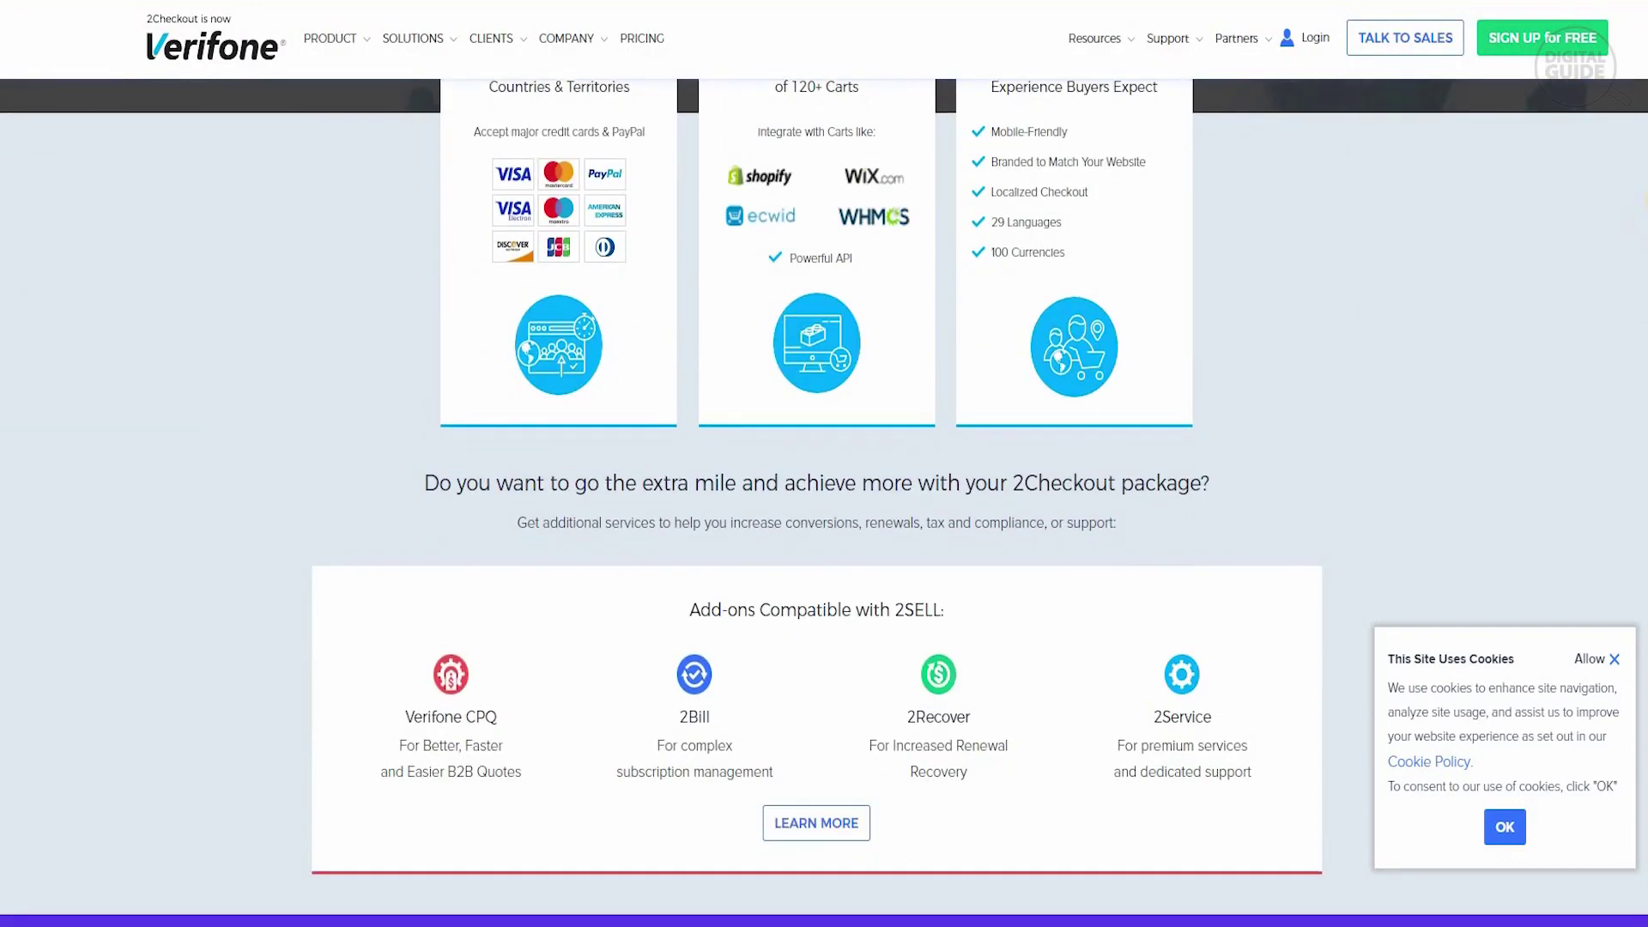
scroll(1642, 199, up, 4)
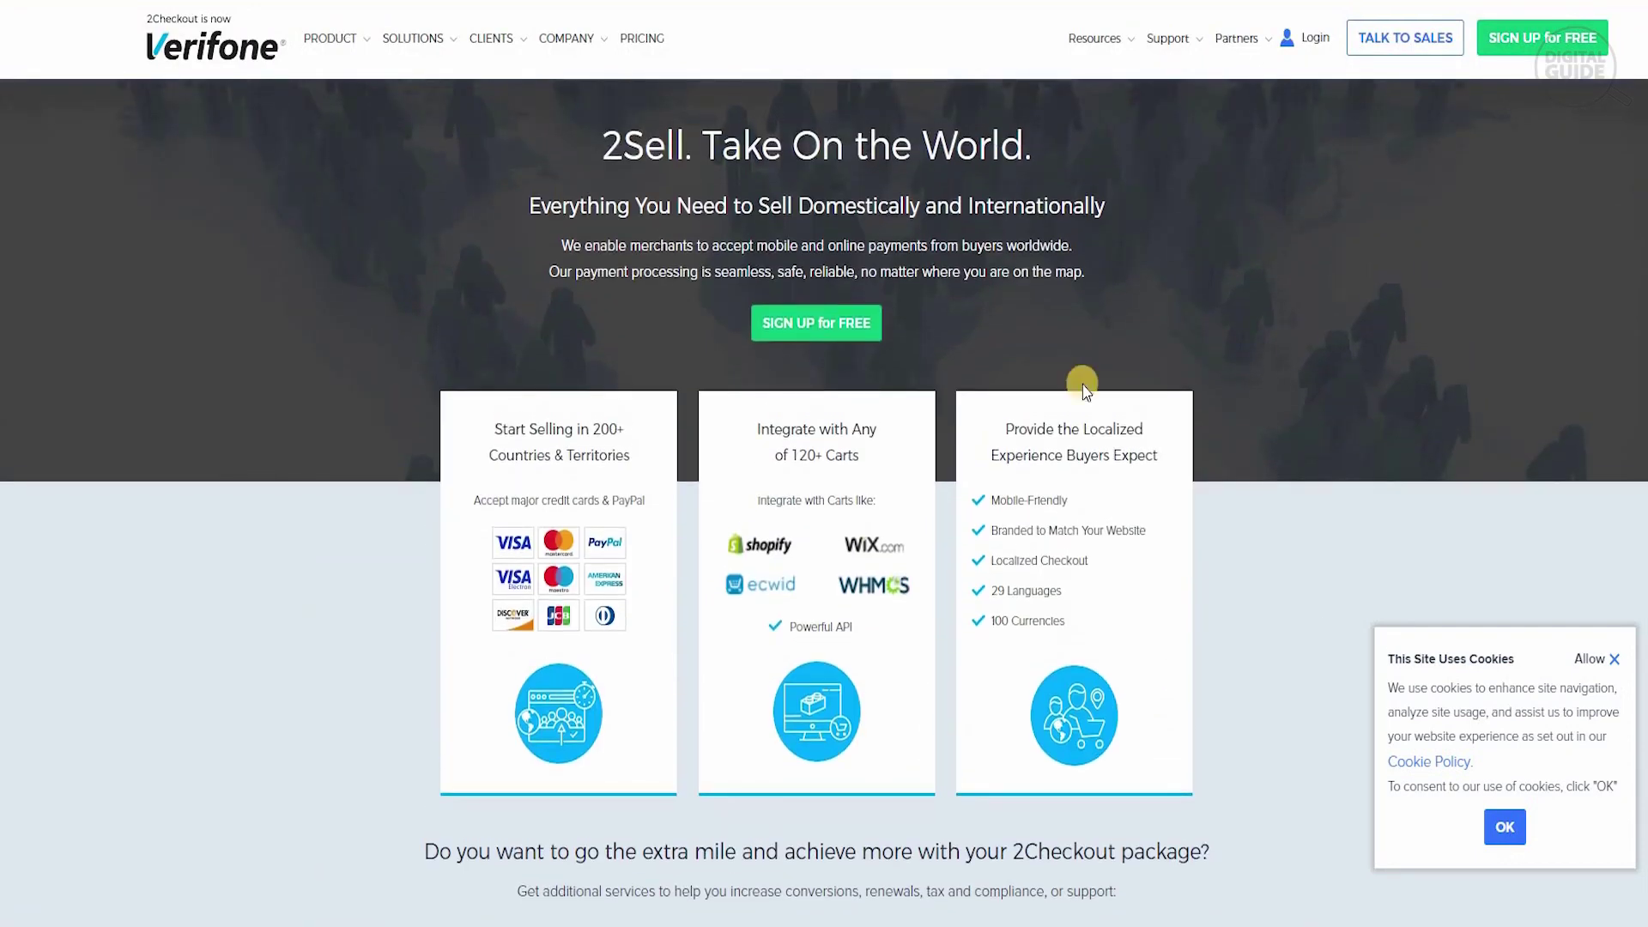
click(868, 333)
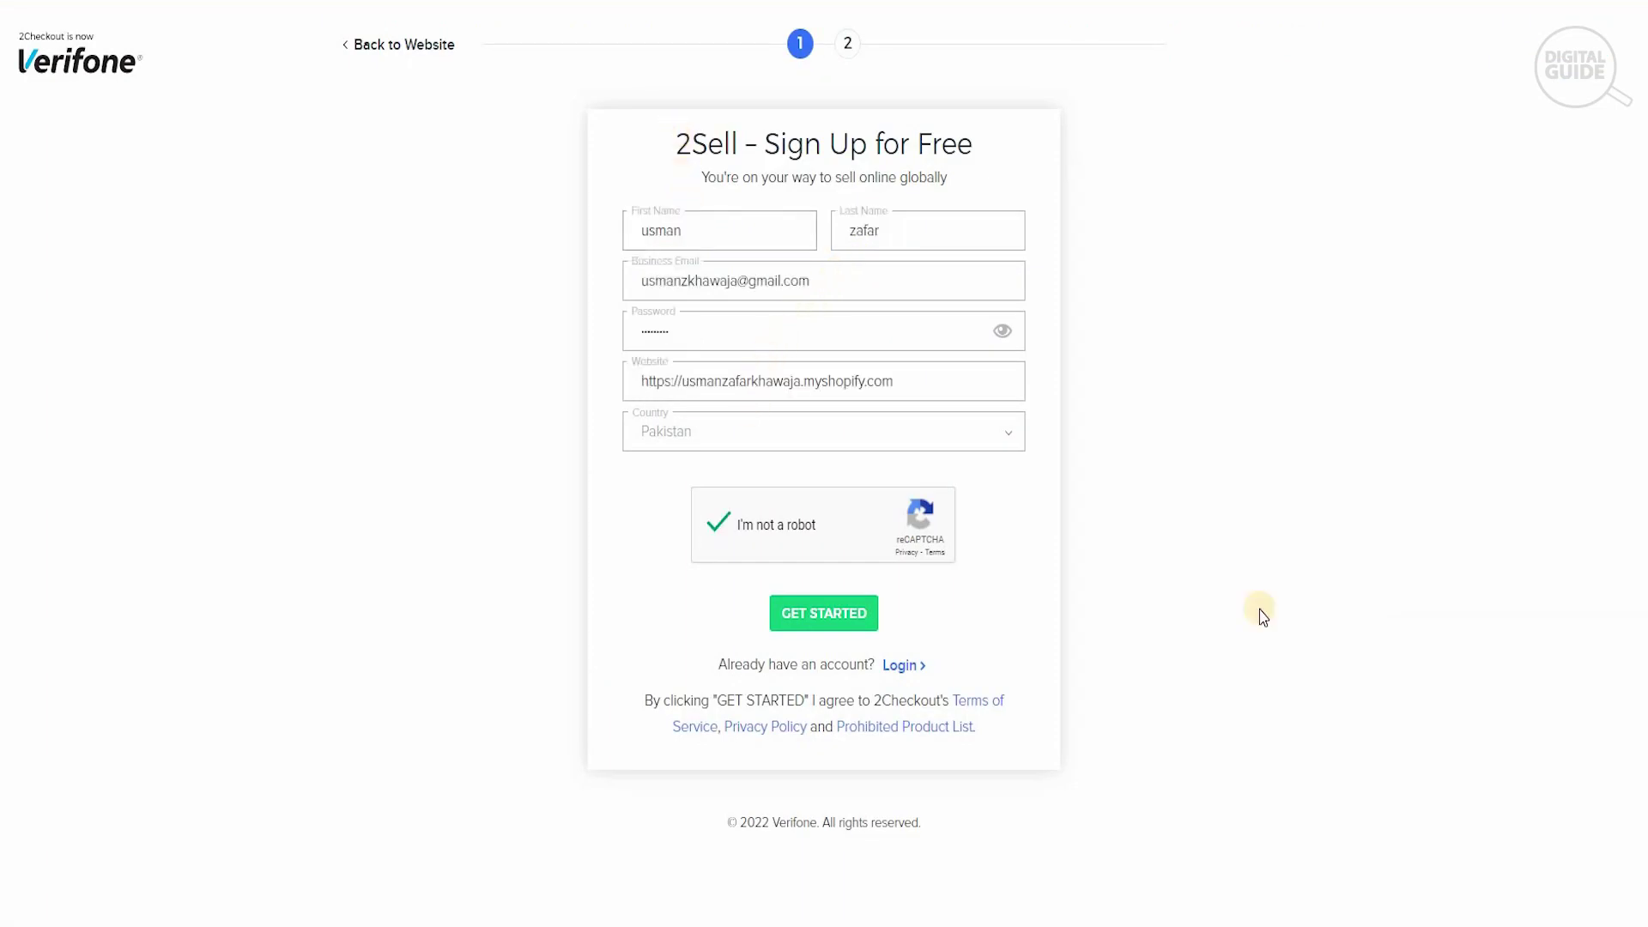
click(846, 615)
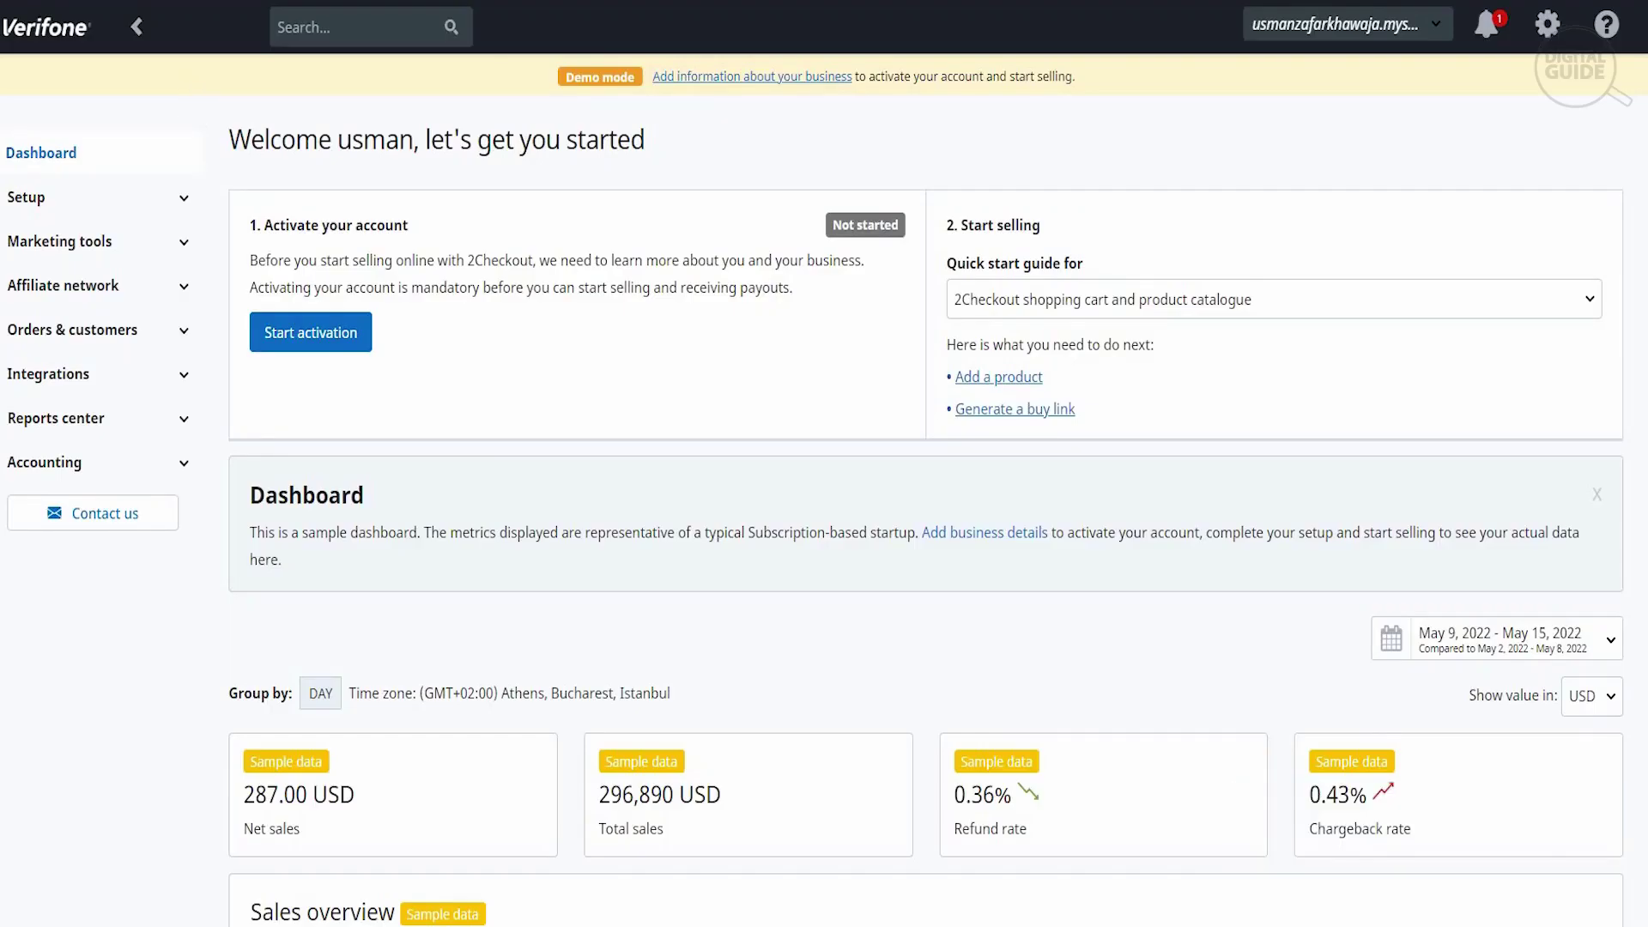
click(46, 396)
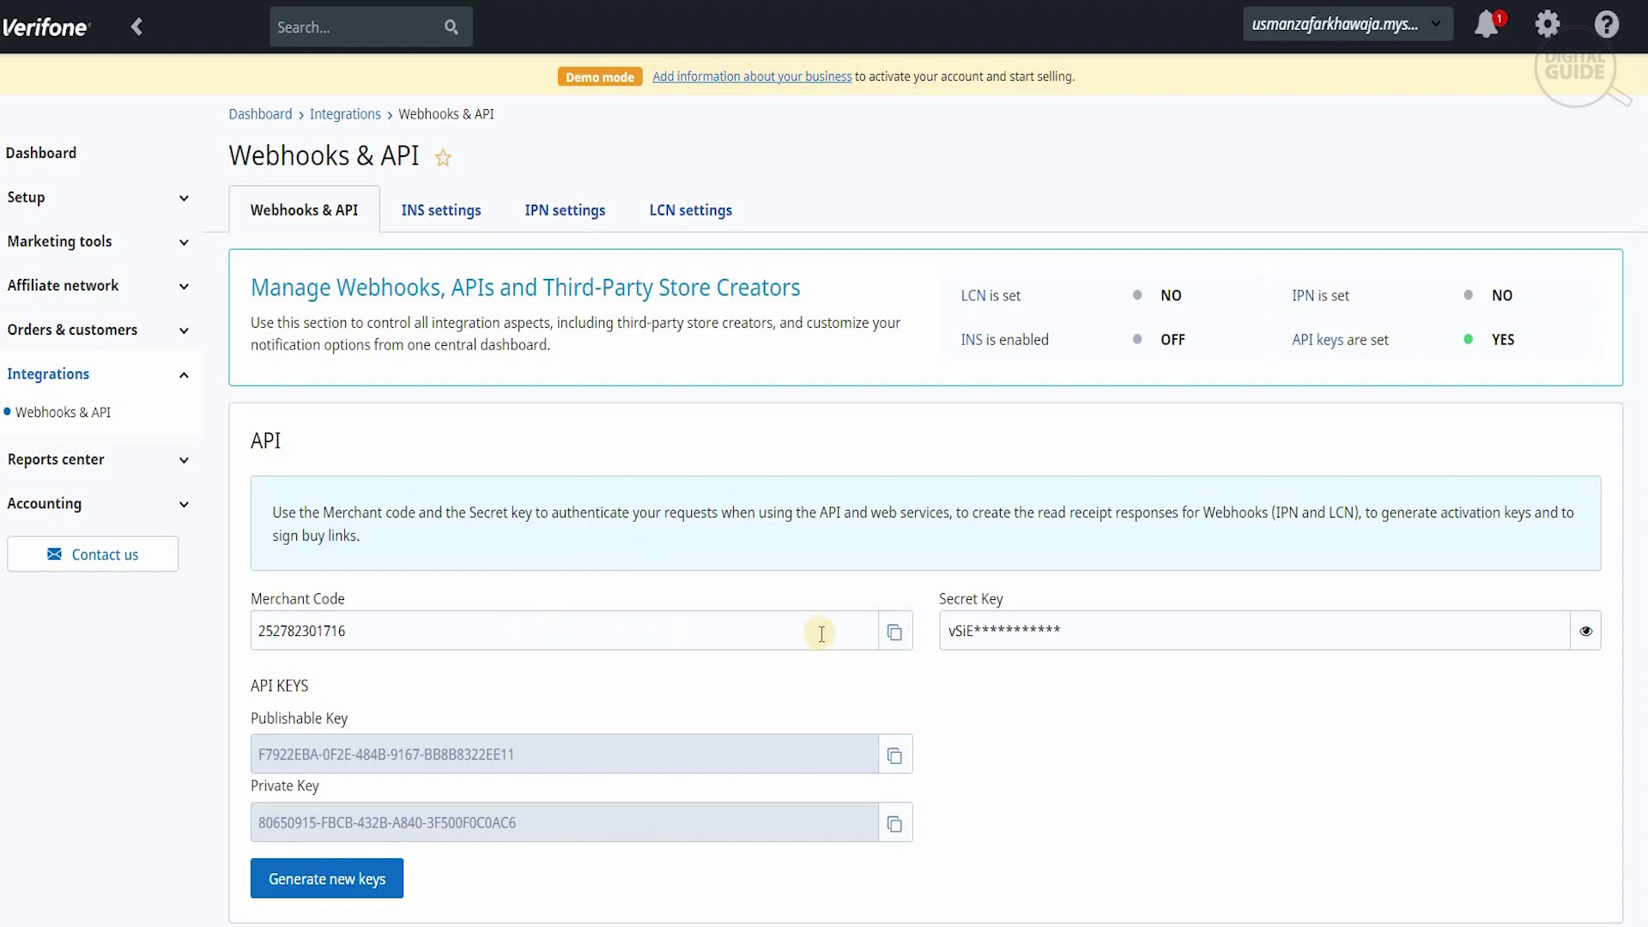
click(893, 637)
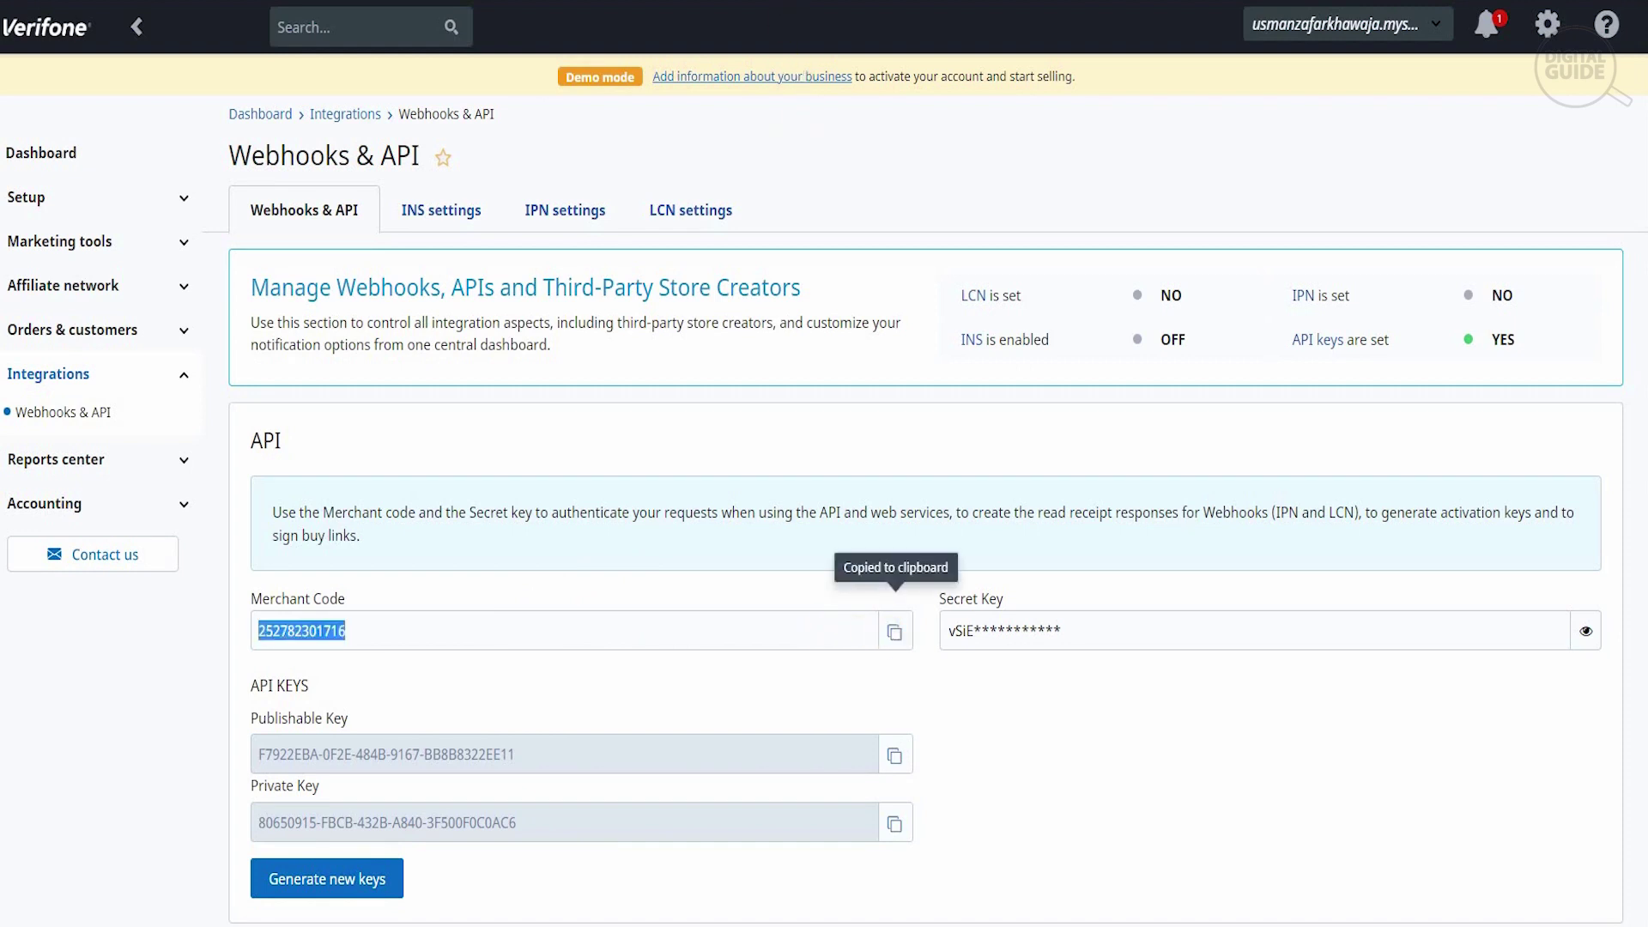
Step: Fill Shopify's 2Checkout form with the copied Merchant code and the Verifone Secret Key as Secret Word
click(640, 2)
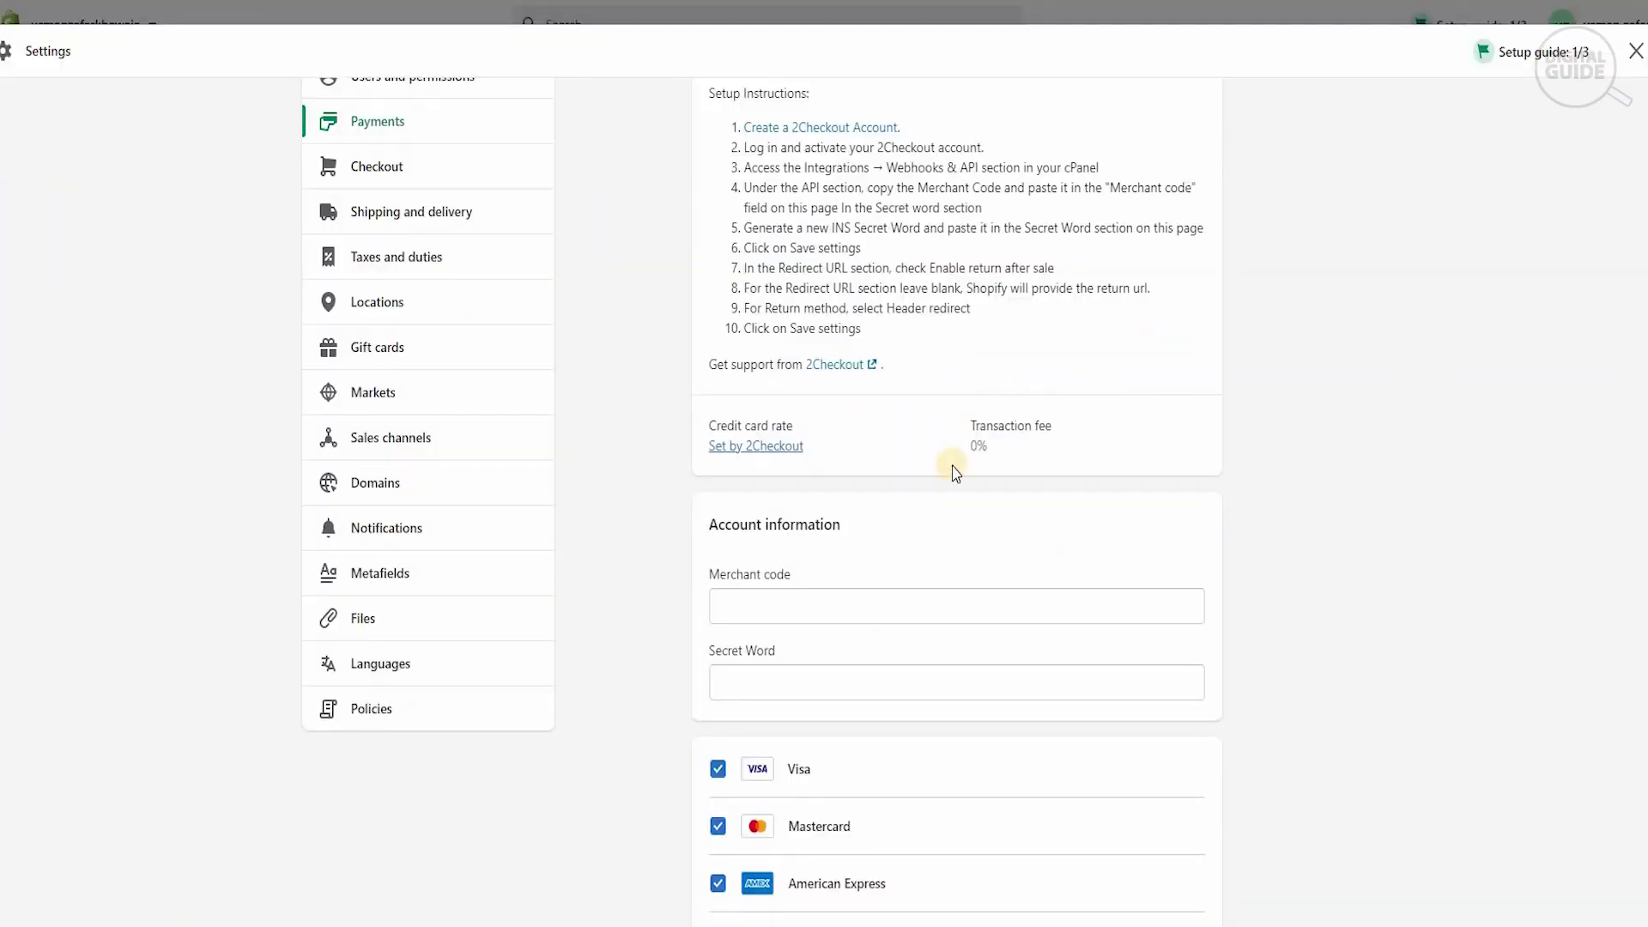
click(897, 602)
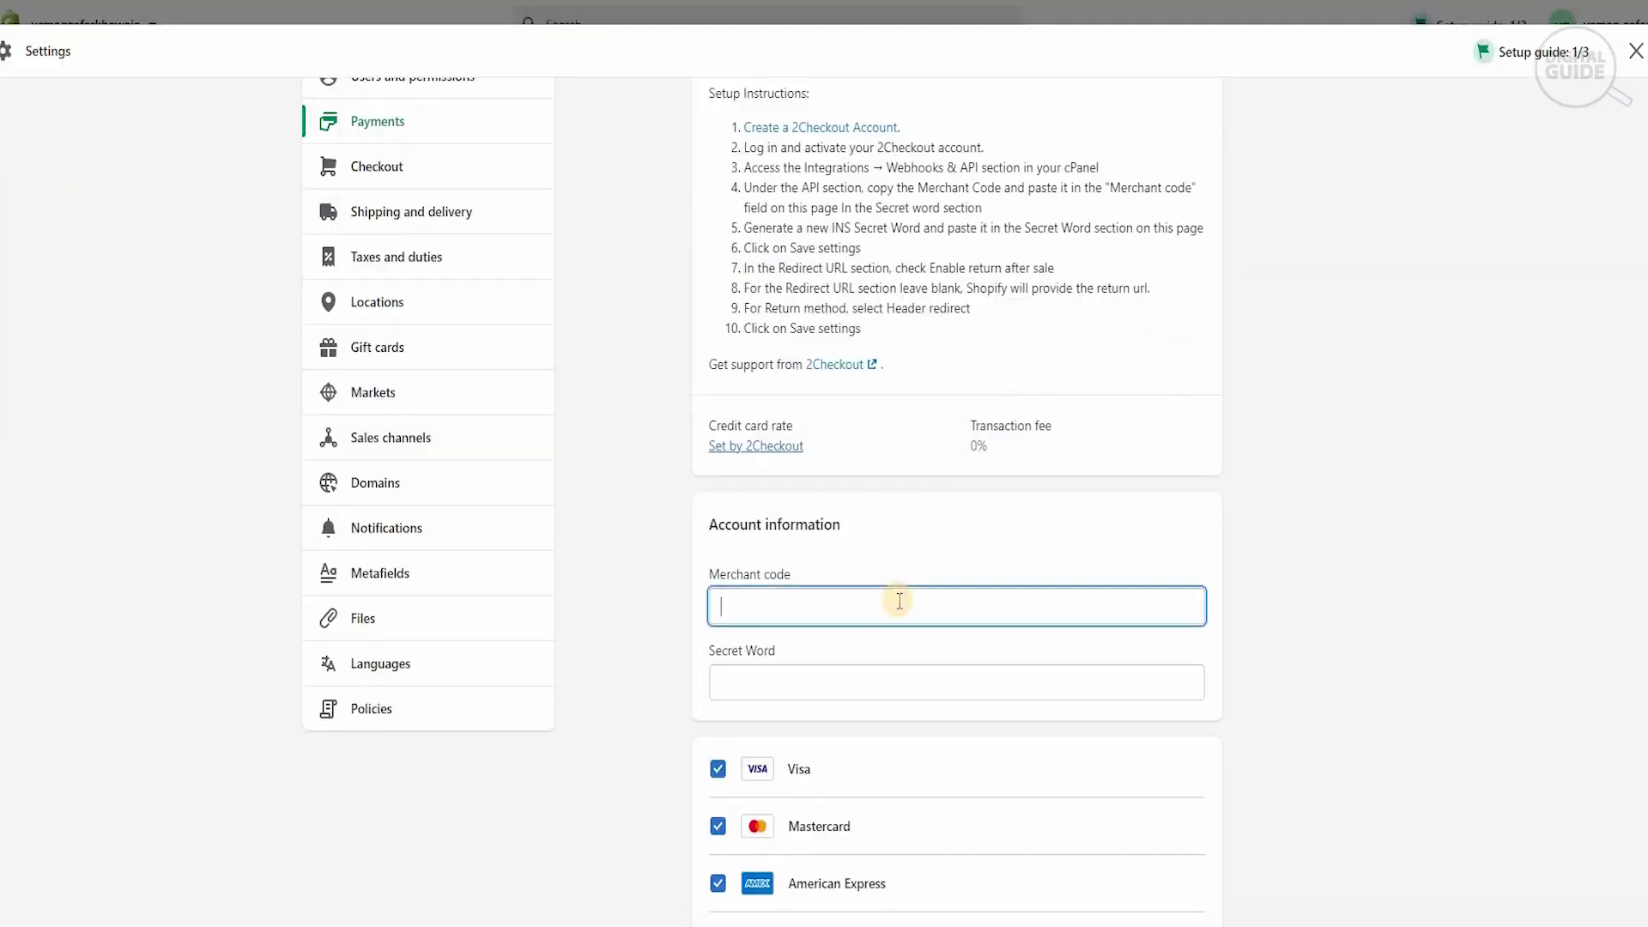
key(ctrl+v)
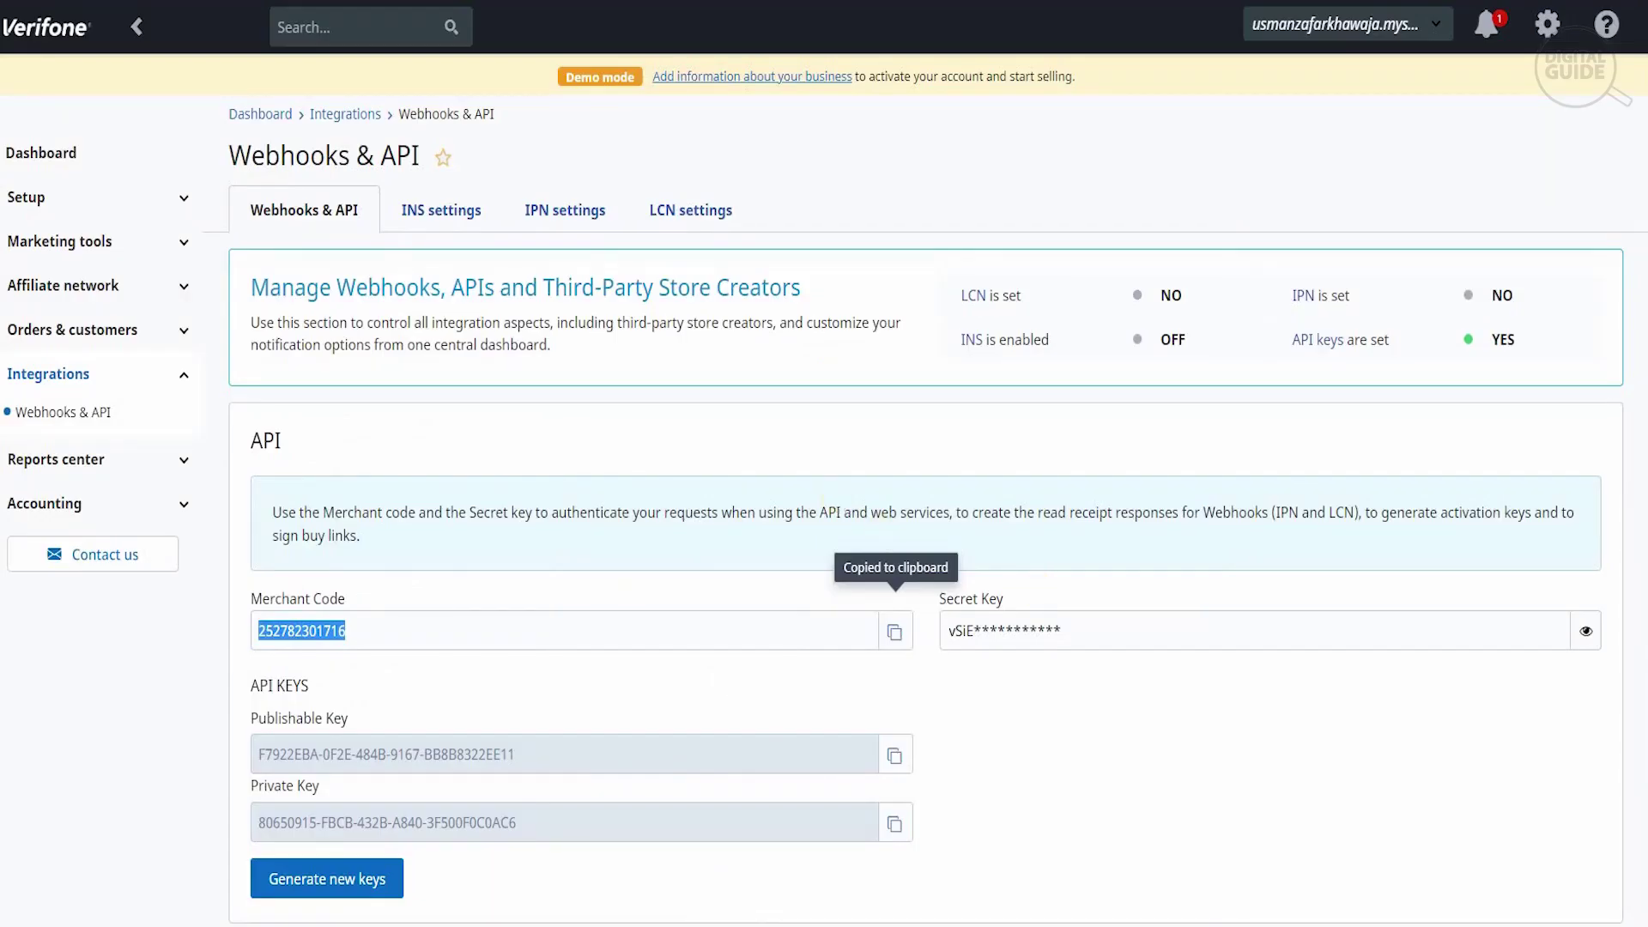
click(1586, 631)
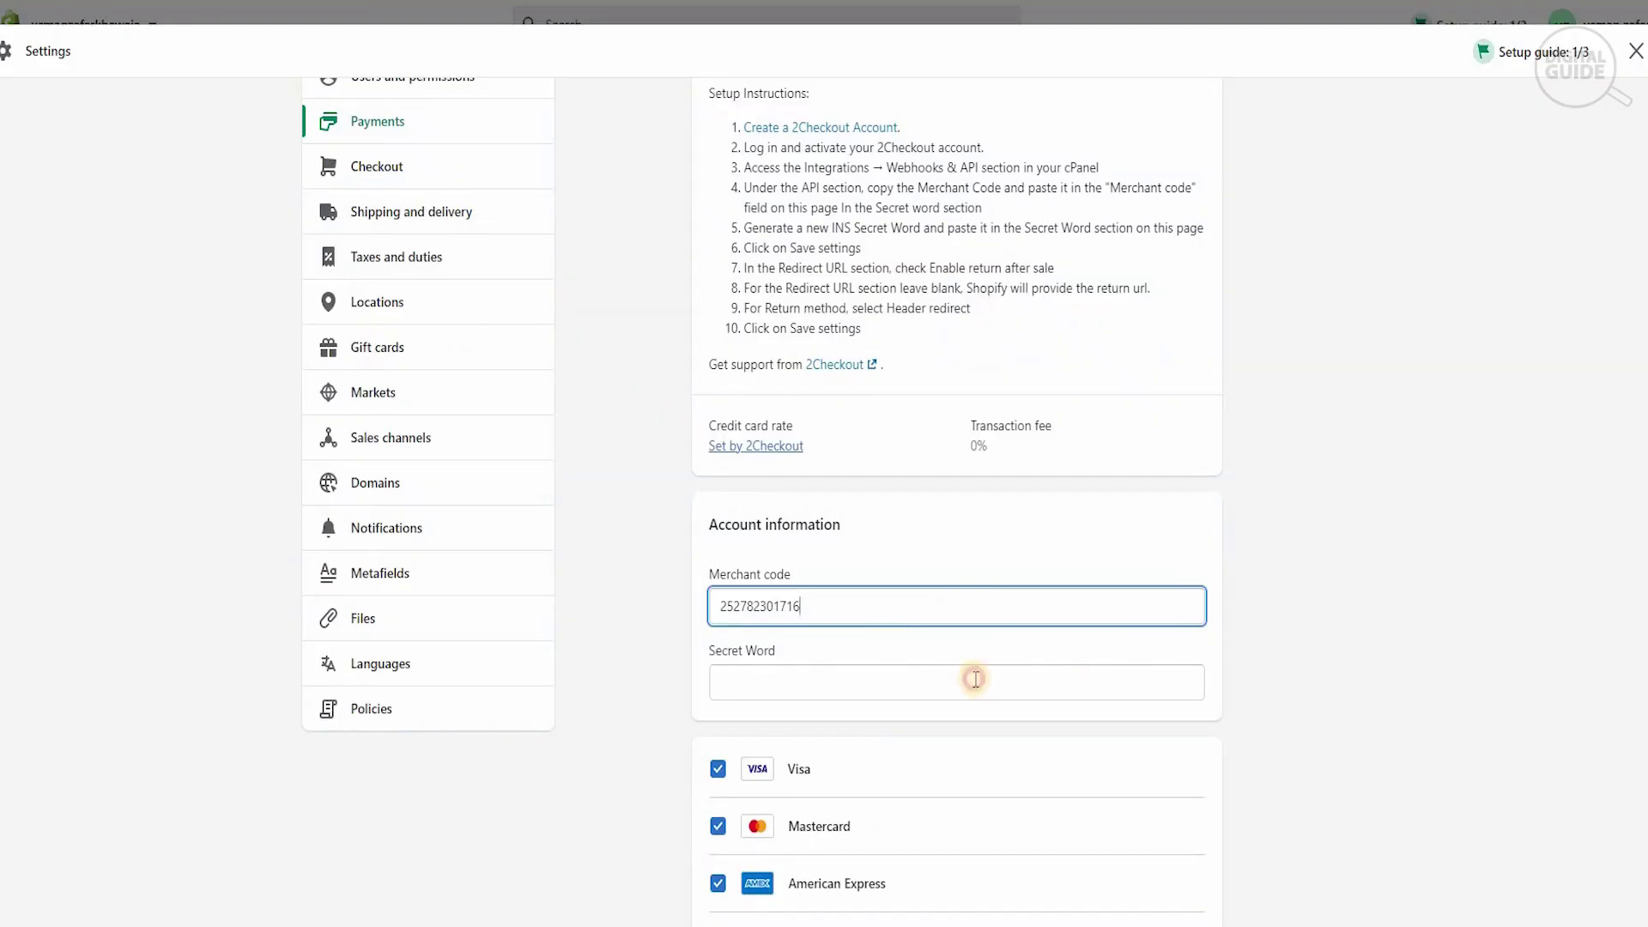
click(975, 679)
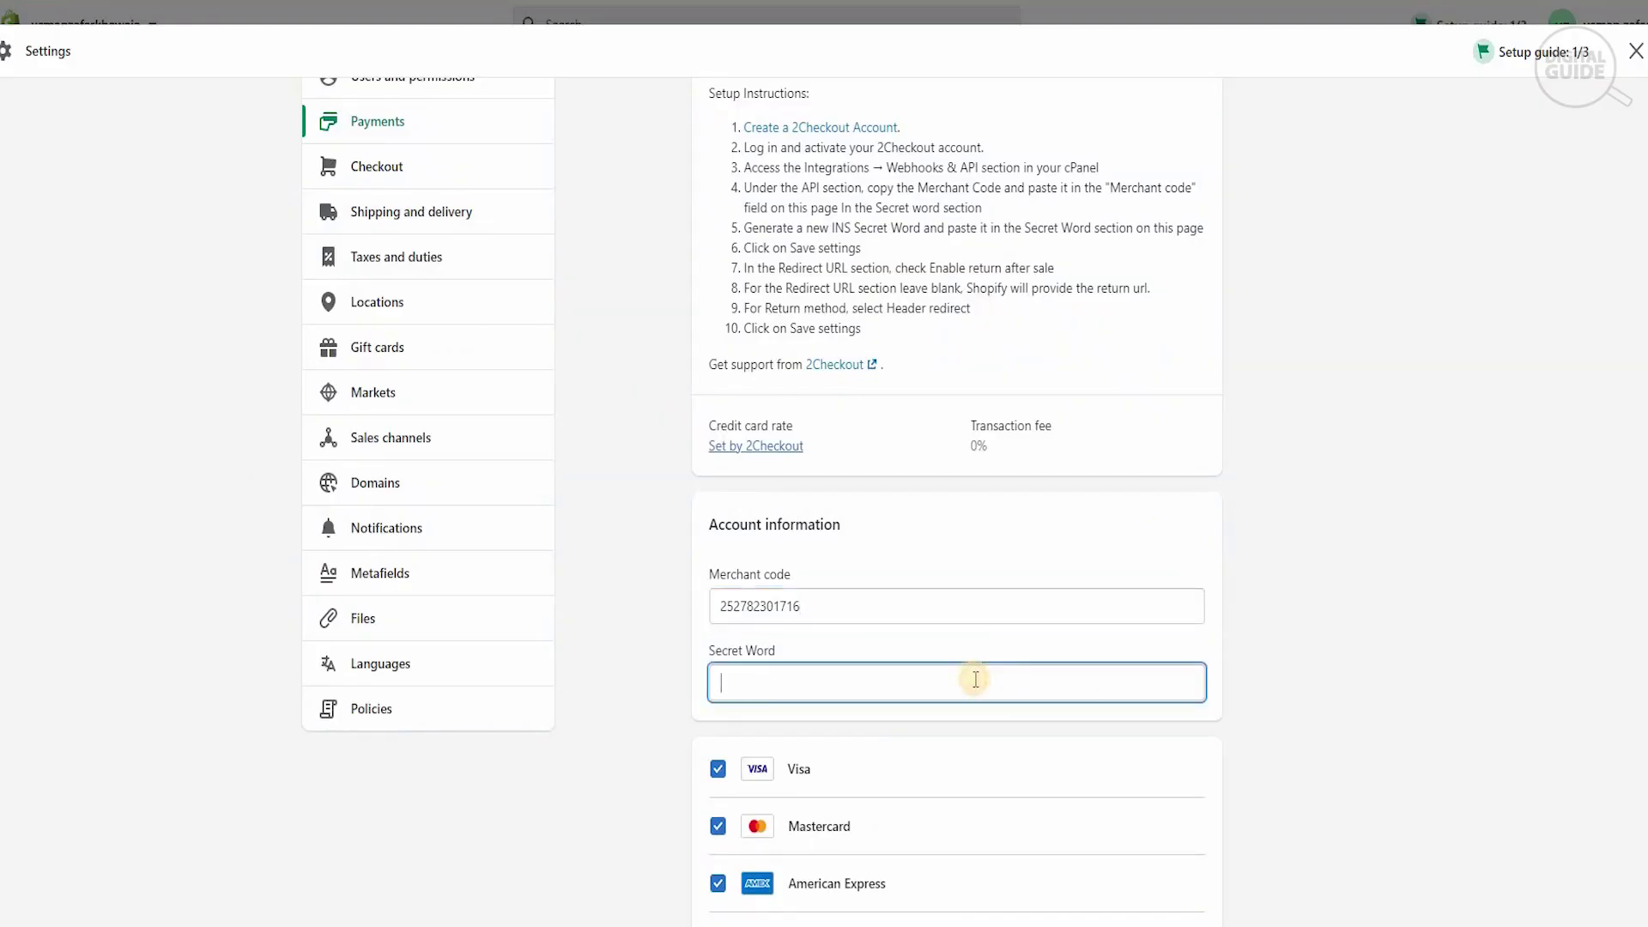
key(ctrl+v)
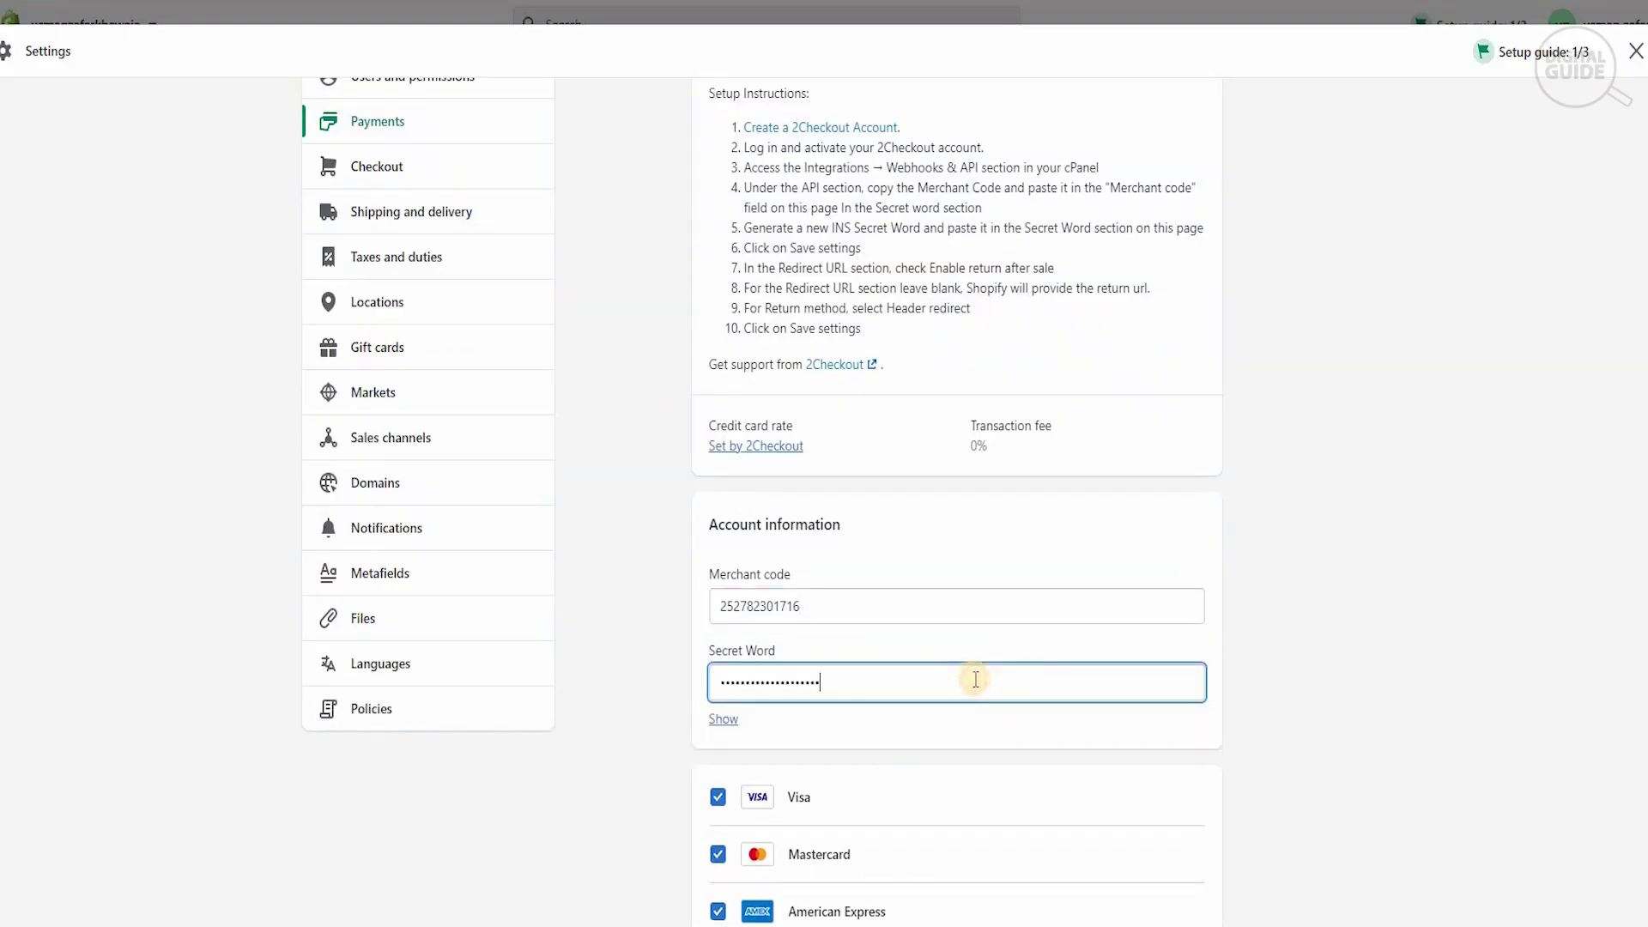
Step: Activate 2Checkout as the store's payment provider and dismiss the browser's save-password prompt
scroll(763, 501, down, 5)
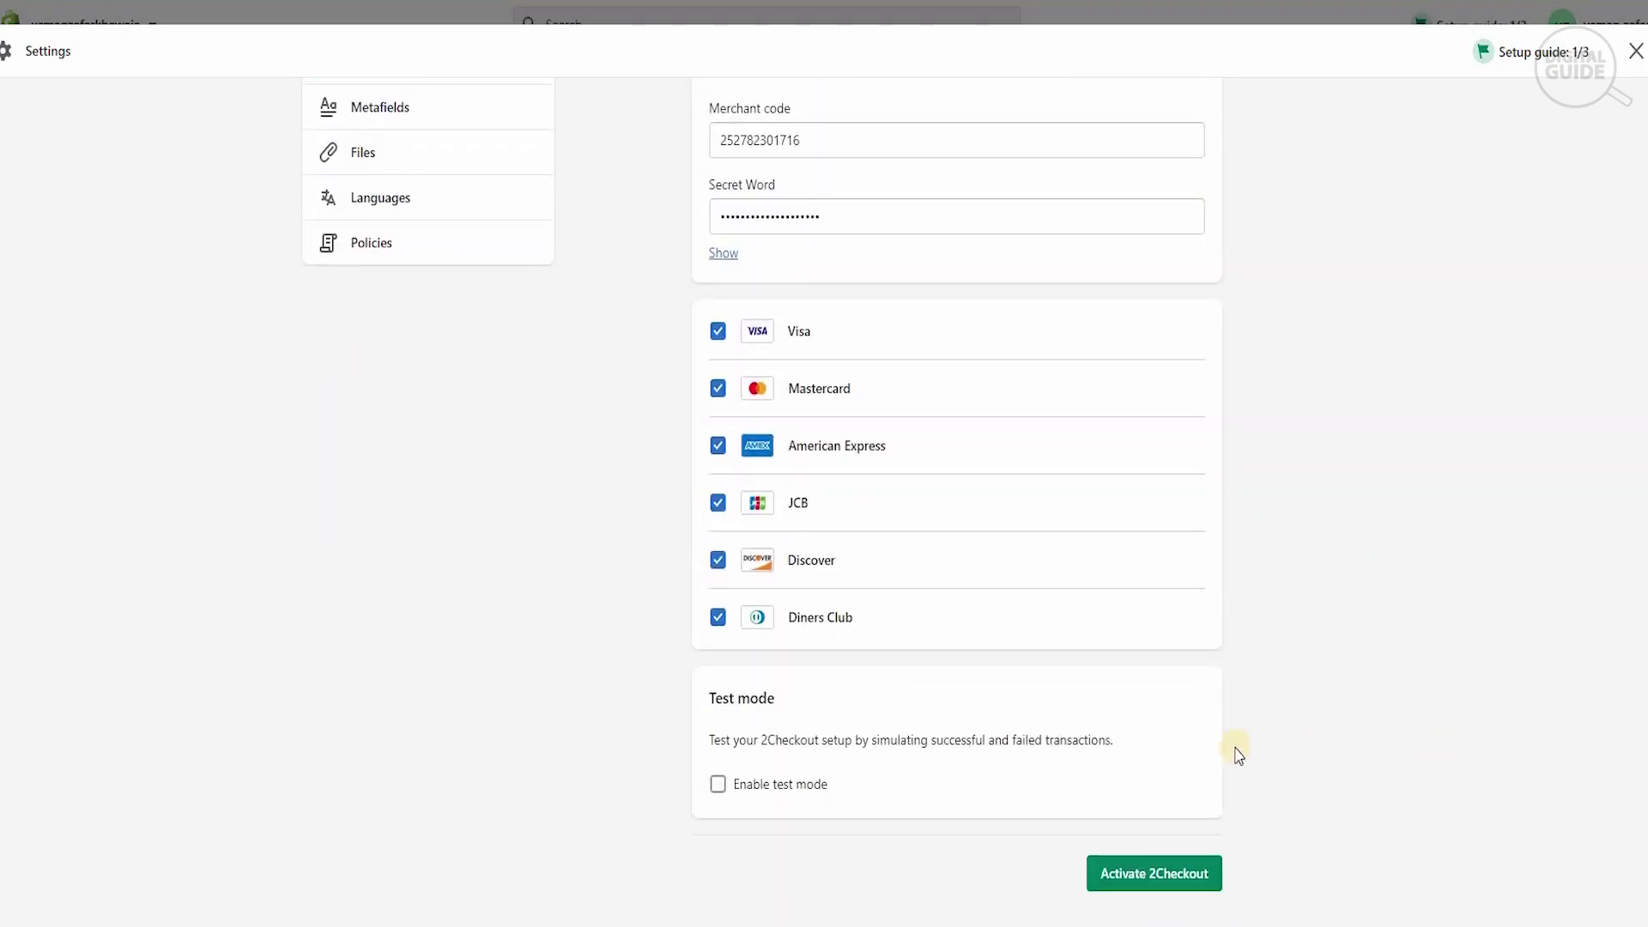
click(1165, 885)
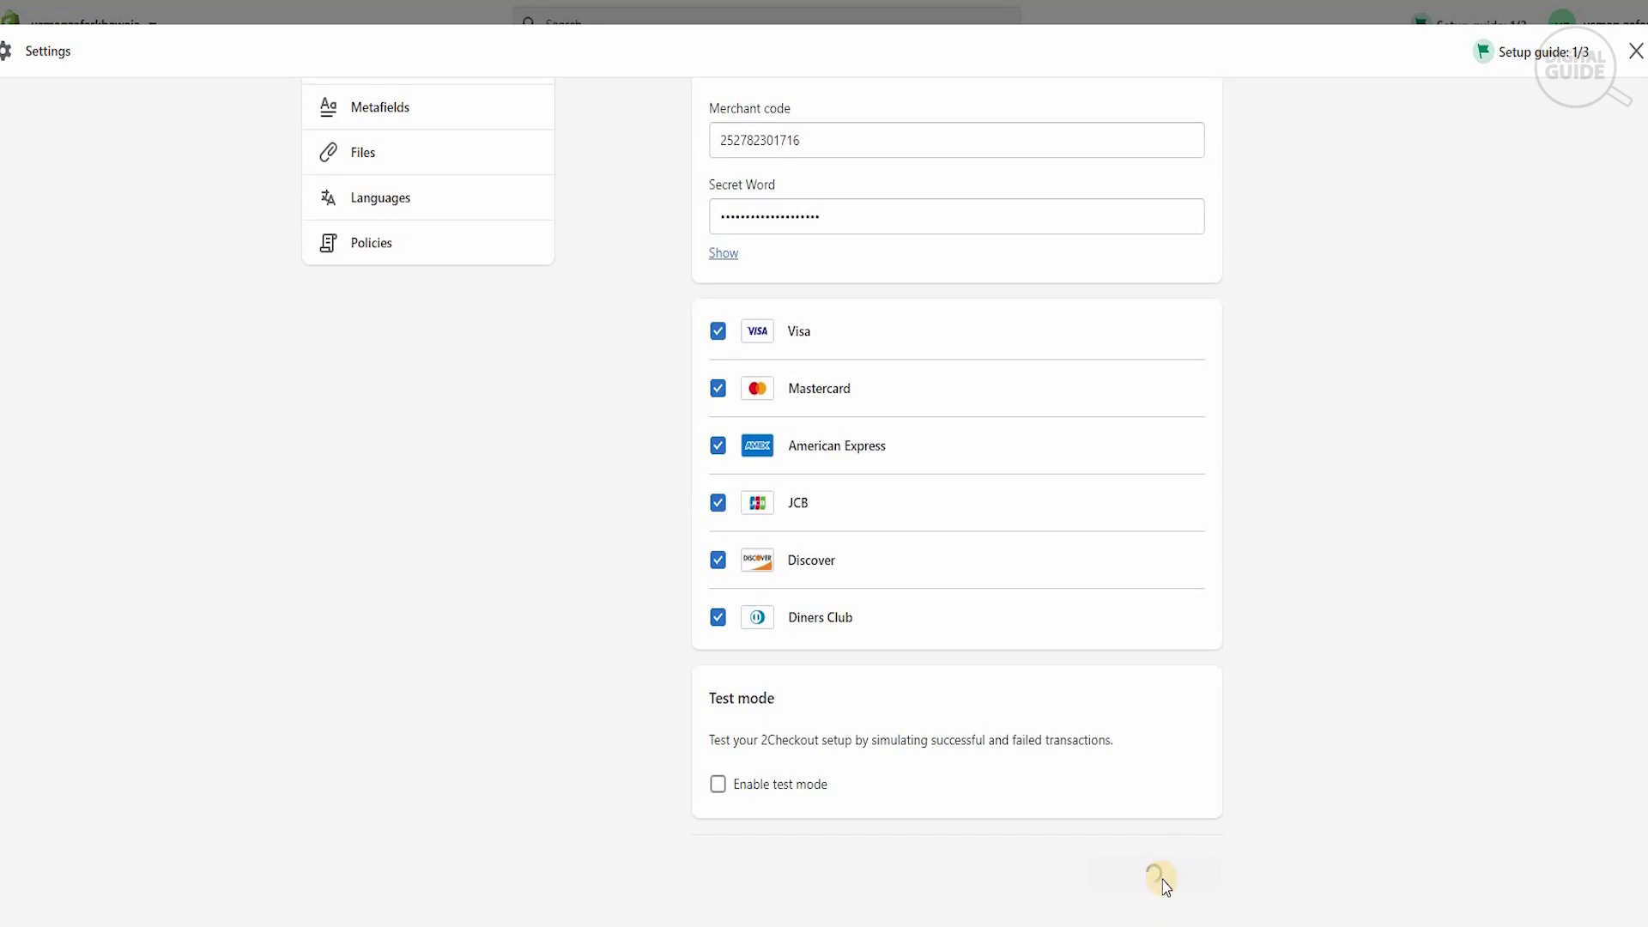
click(1470, 262)
scroll(944, 429, up, 9)
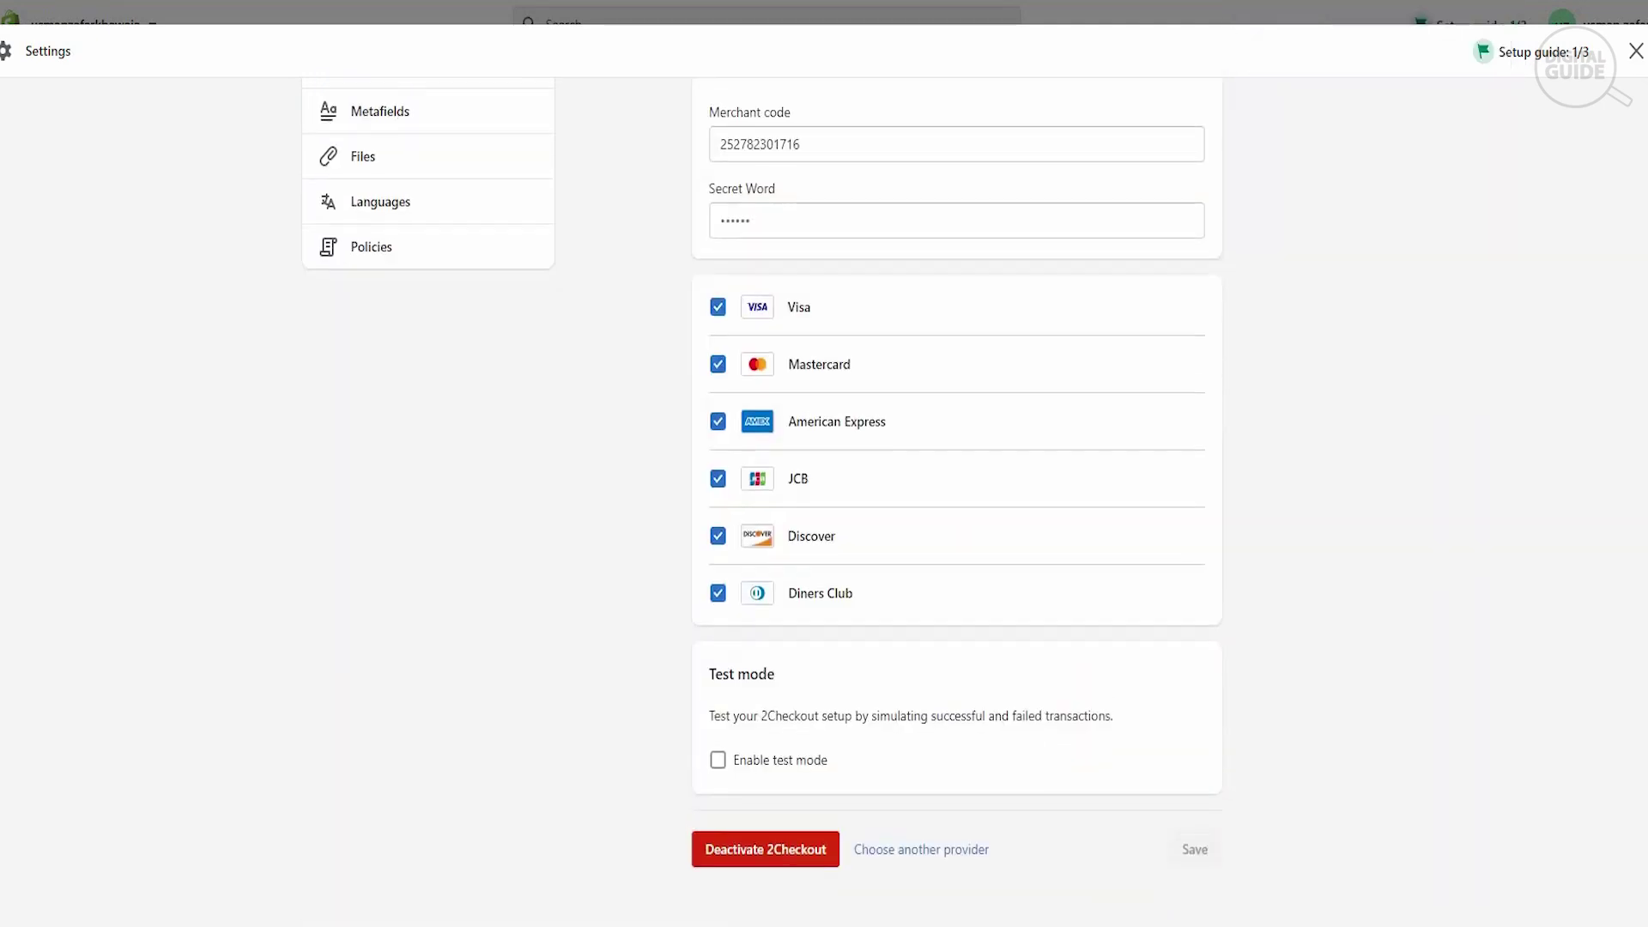
click(379, 409)
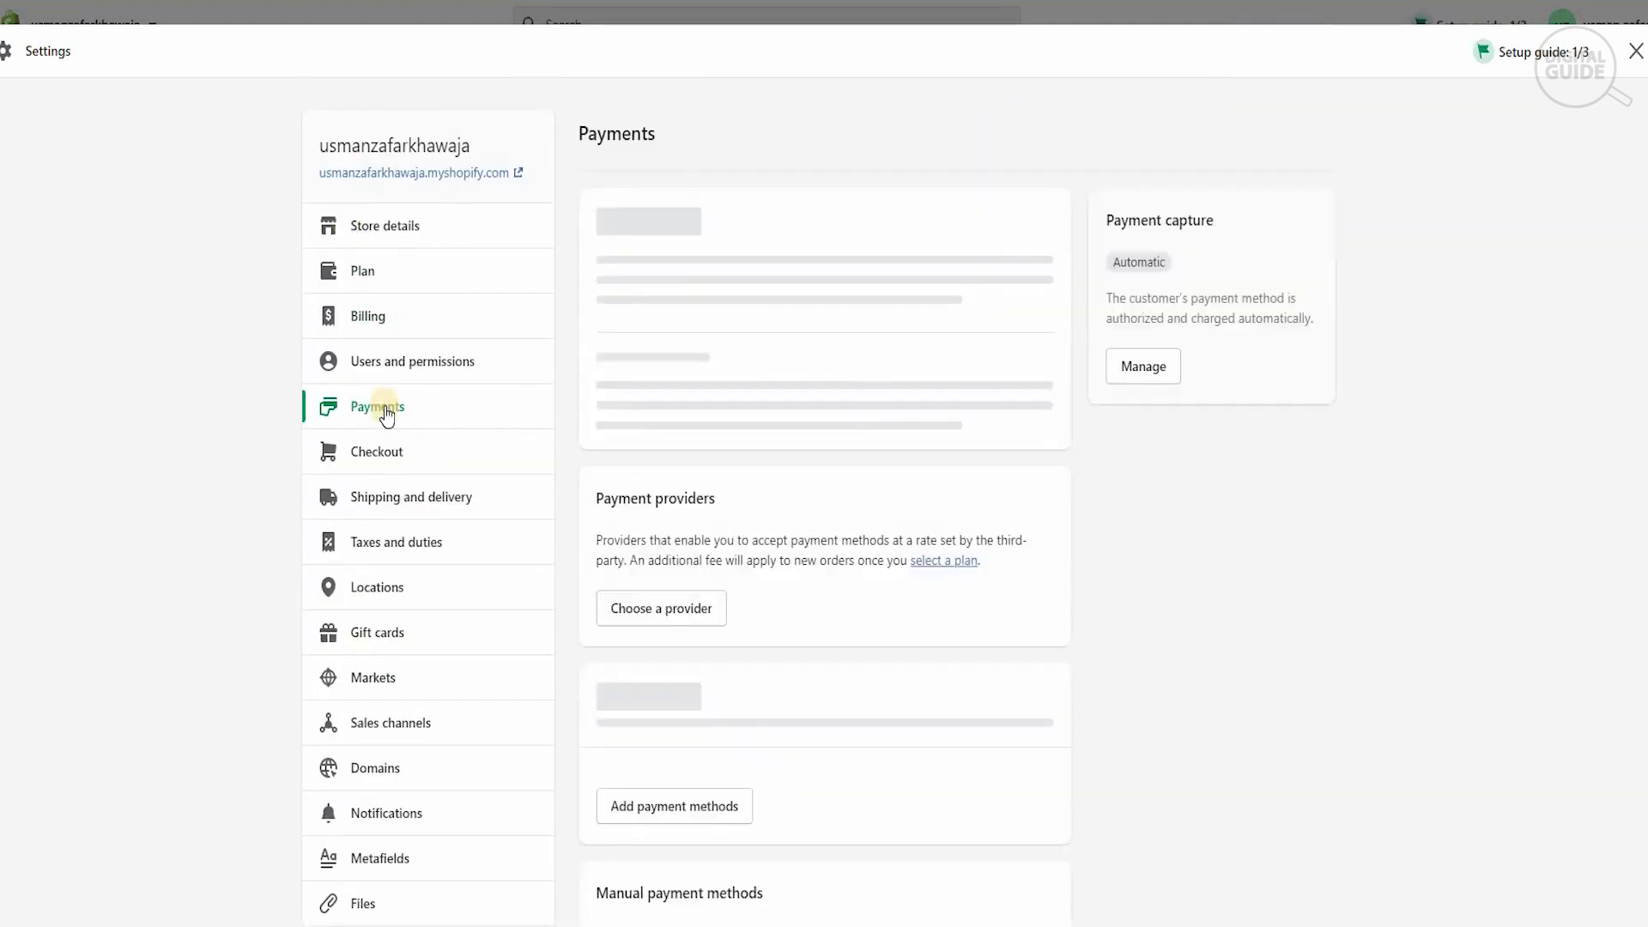